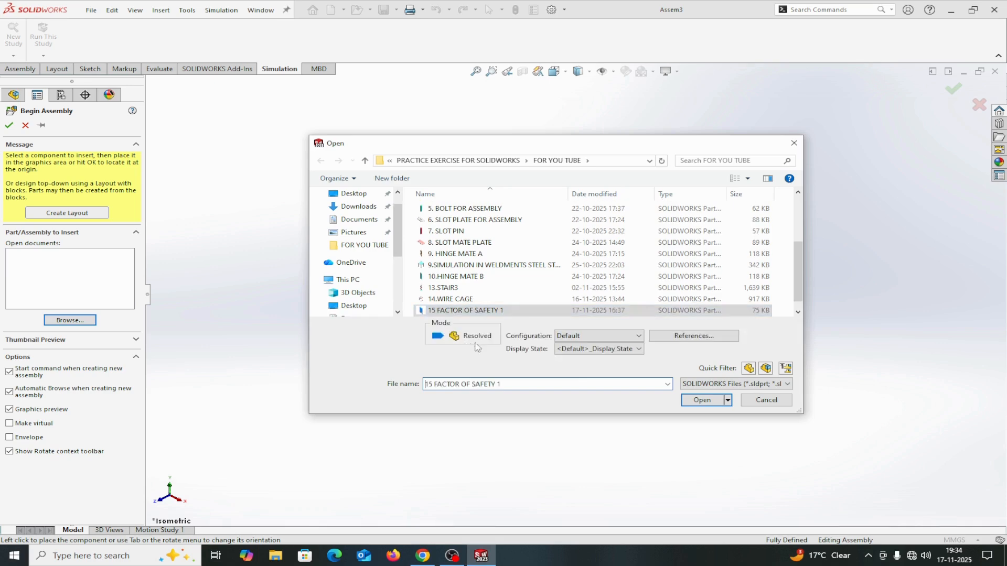
- Insert the part 15 FACTOR OF SAFETY 1 at the assembly origin, displaying the origins for placement and hiding them again
{"action": "left_click", "coordinate": [703, 401]}
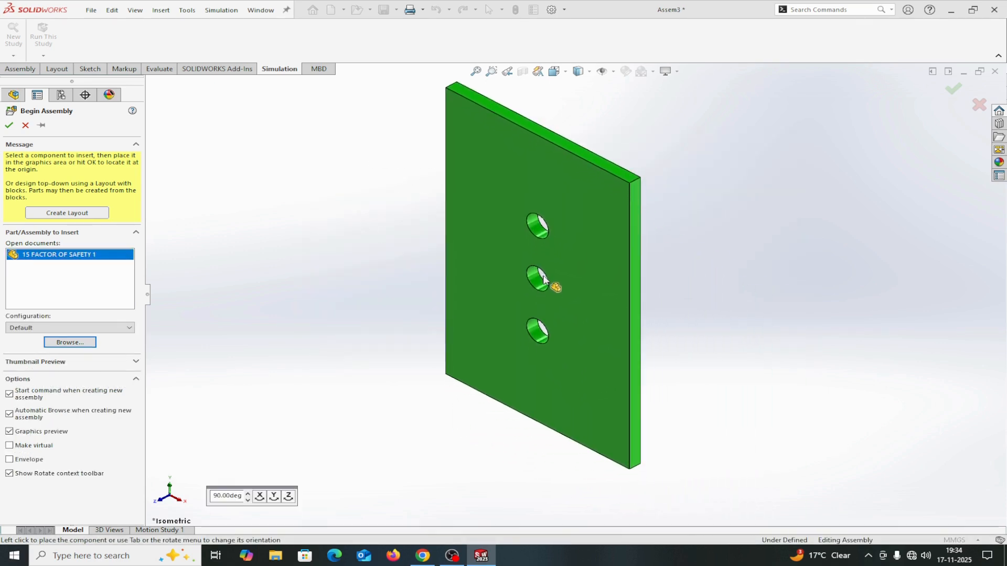
{"action": "left_click", "coordinate": [614, 73]}
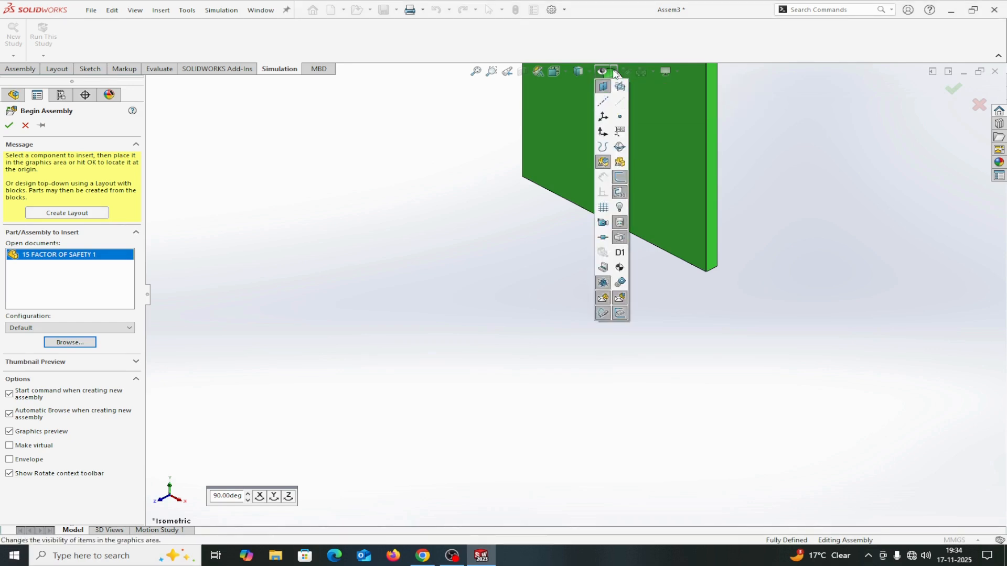
{"action": "left_click", "coordinate": [601, 132]}
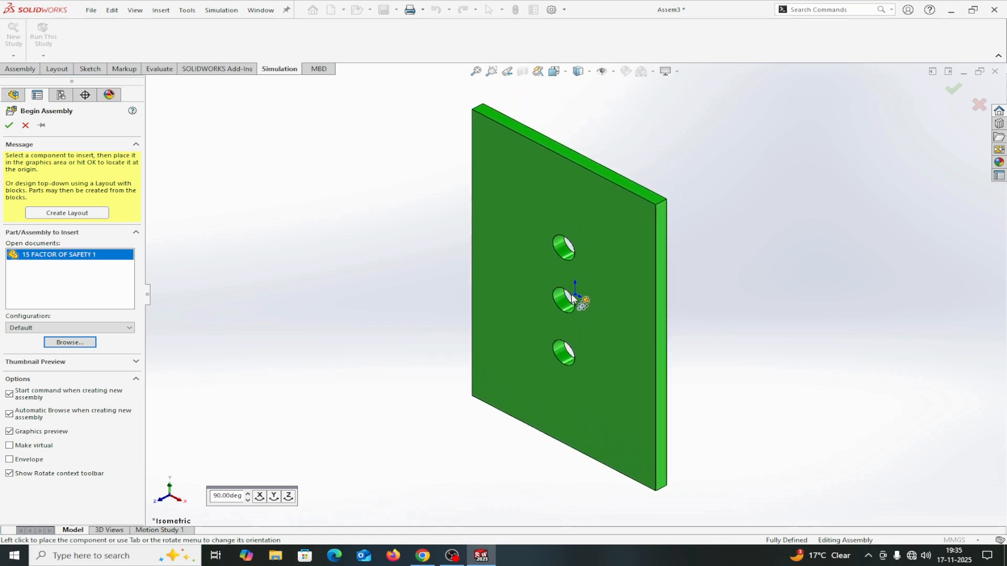
{"action": "left_click", "coordinate": [574, 298]}
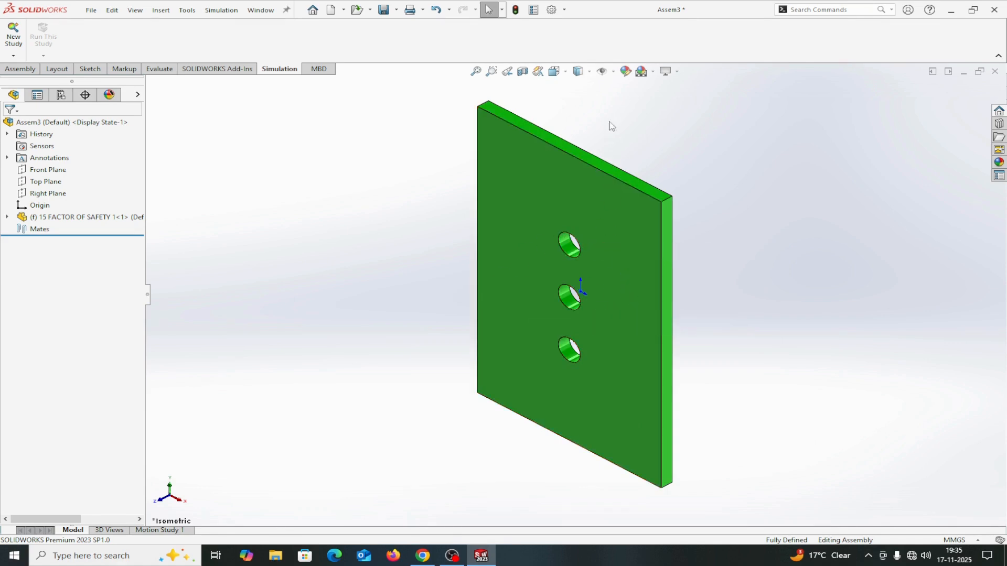
{"action": "left_click", "coordinate": [613, 72]}
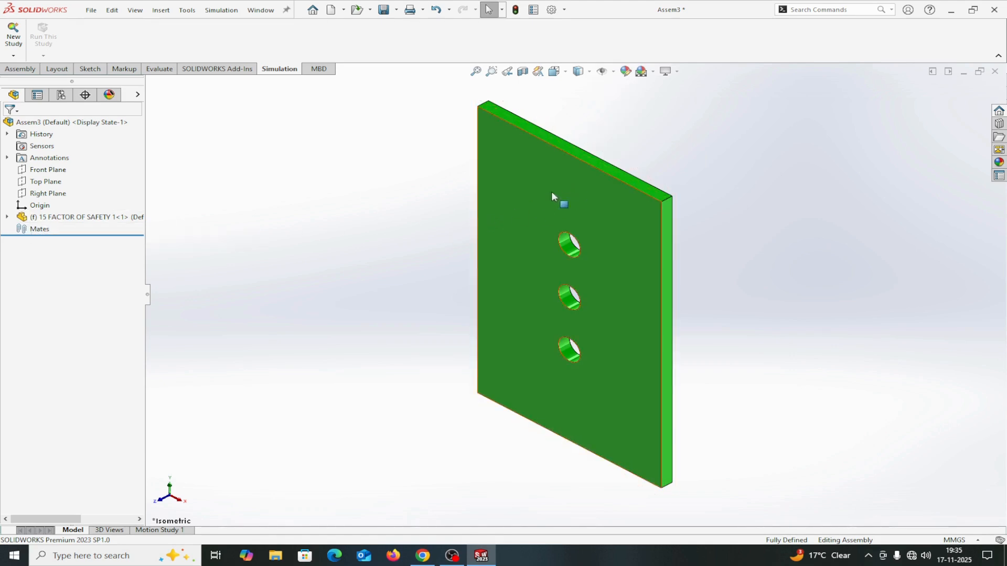
- Insert the part 16. FACTOR OF SAFETY 2 into the assembly, placing it freely beside the rectangular plate
{"action": "left_click", "coordinate": [23, 71]}
{"action": "left_click", "coordinate": [66, 36]}
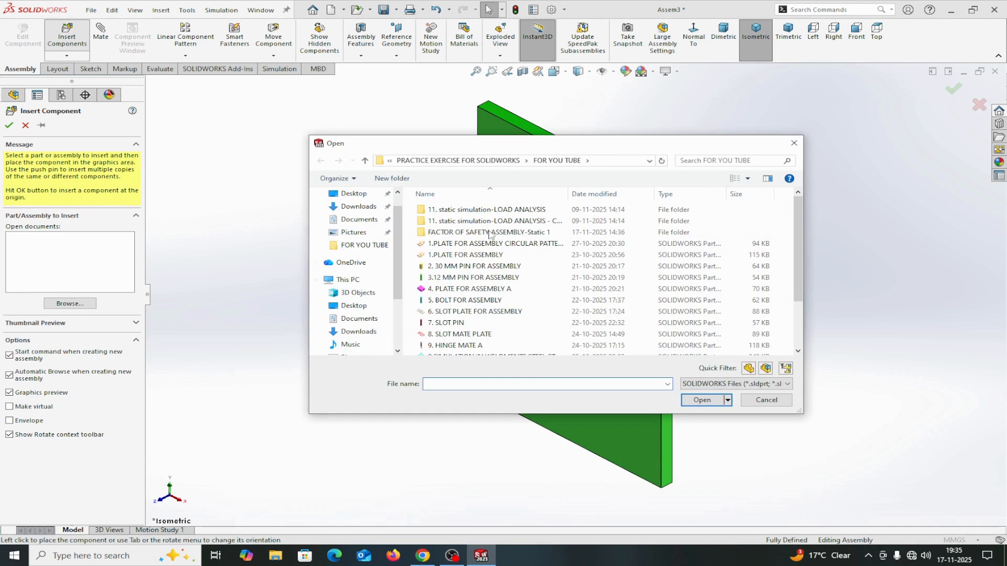
{"action": "left_click", "coordinate": [793, 143]}
{"action": "left_click", "coordinate": [79, 302]}
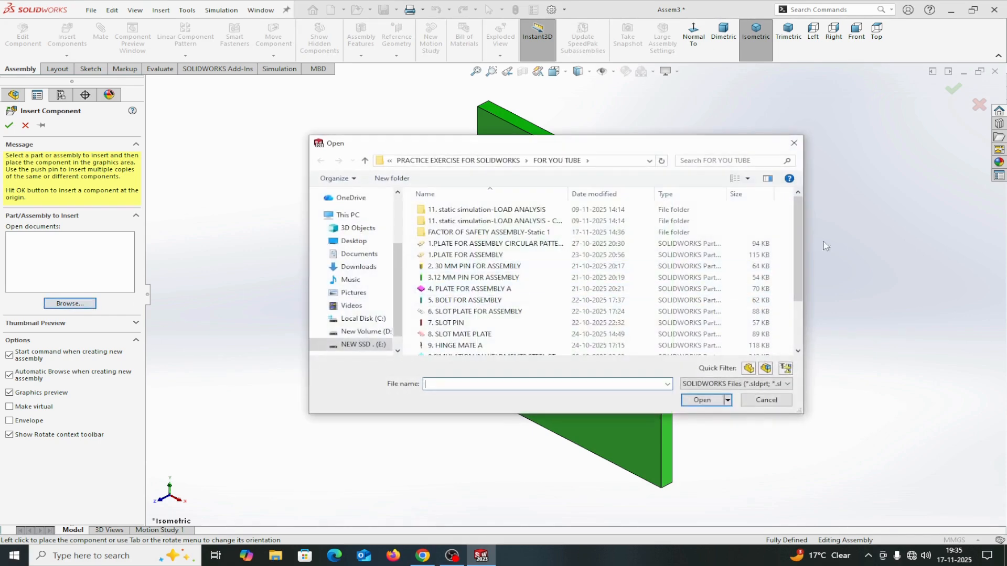
{"action": "left_click_drag", "start_coordinate": [794, 242], "coordinate": [796, 311]}
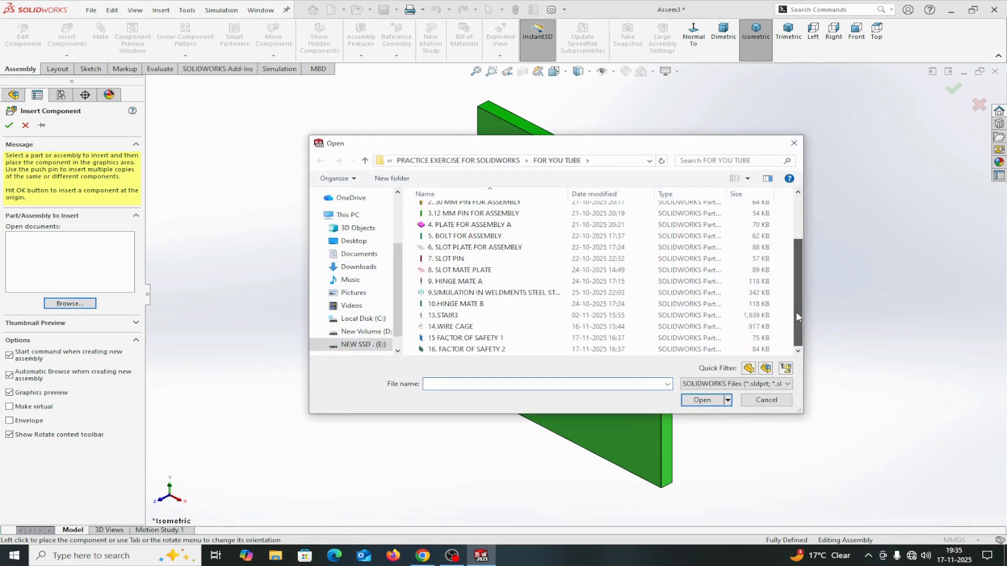
{"action": "left_click", "coordinate": [505, 350]}
{"action": "left_click", "coordinate": [701, 399]}
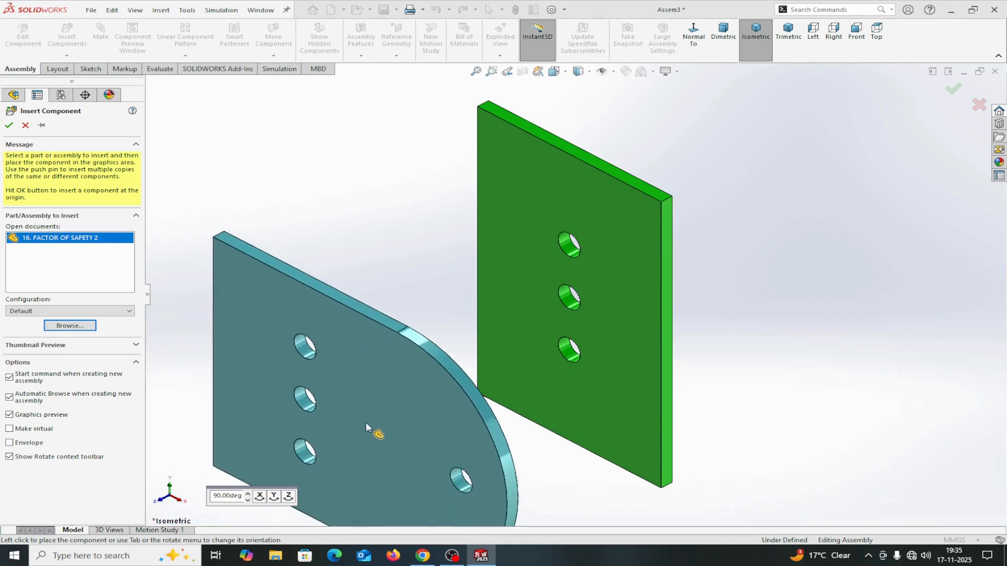
{"action": "left_click", "coordinate": [346, 346]}
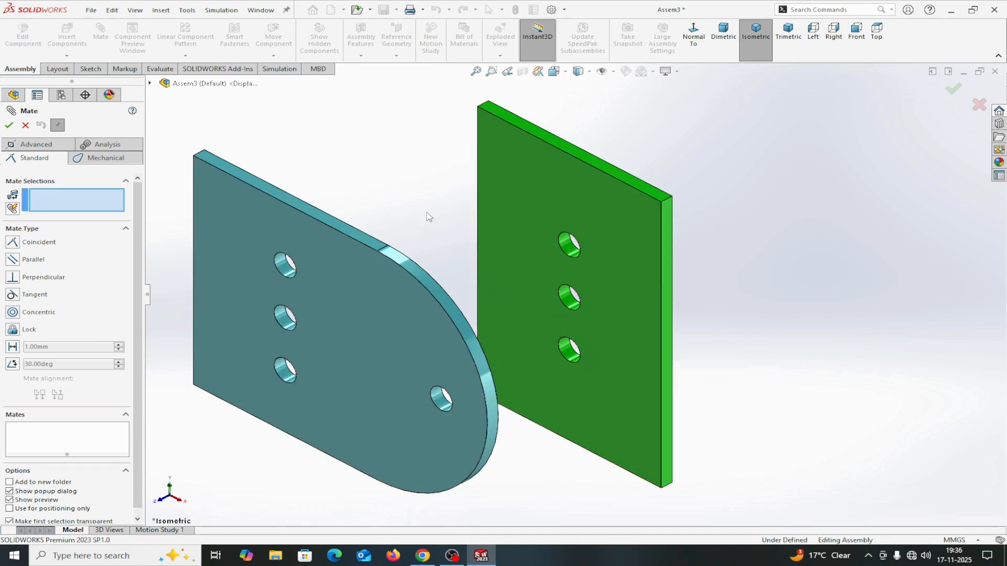
- Add a coincident mate between the rectangular plate's front face and the rounded plate's back face
{"action": "middle_click_drag", "start_coordinate": [366, 175], "coordinate": [349, 198]}
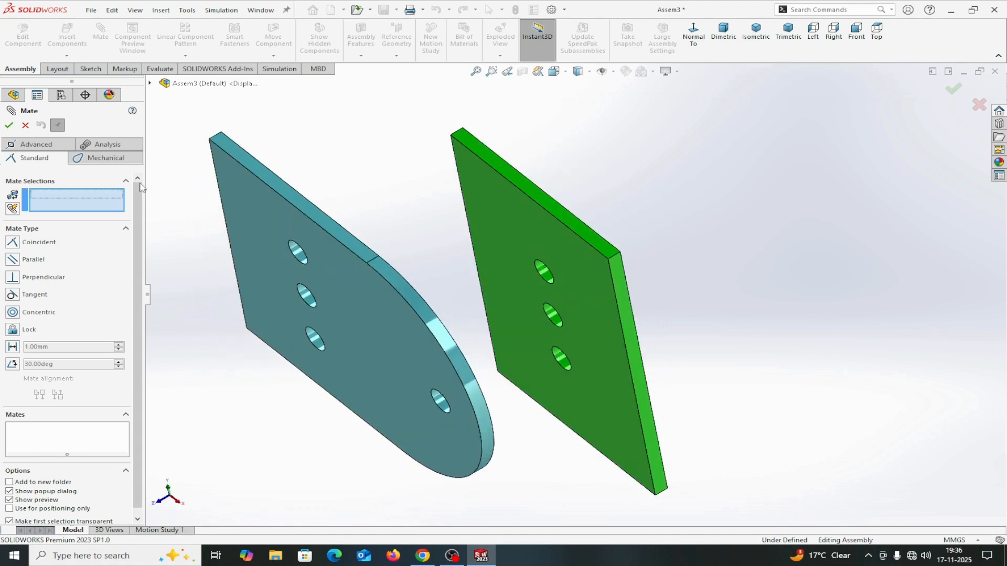
{"action": "left_click", "coordinate": [490, 206]}
{"action": "mouse_move", "coordinate": [524, 168]}
{"action": "middle_mouse_down"}
{"action": "mouse_move", "coordinate": [591, 177]}
{"action": "mouse_move", "coordinate": [514, 183]}
{"action": "middle_mouse_up"}
{"action": "left_click", "coordinate": [469, 187]}
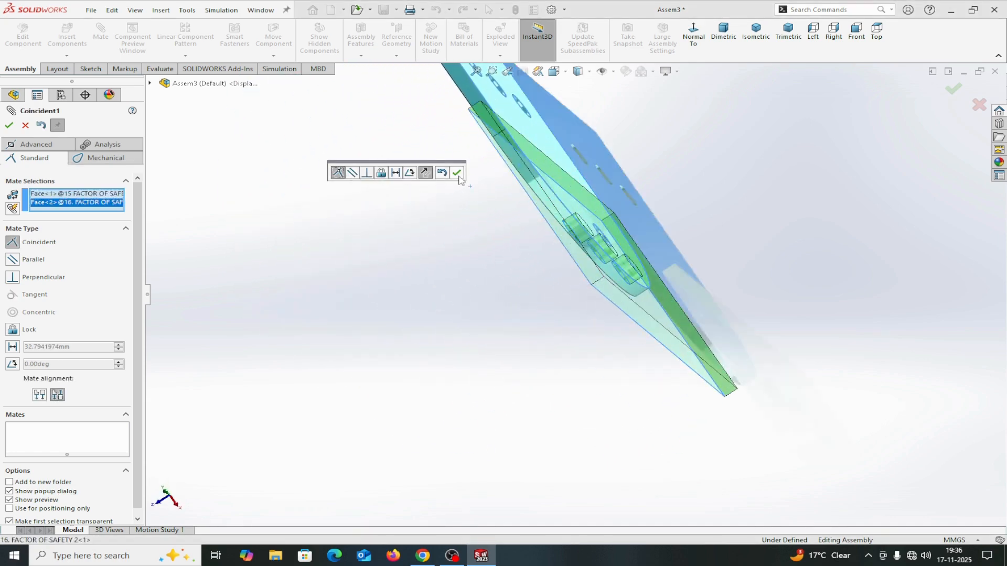
{"action": "left_click", "coordinate": [458, 173]}
- Add a concentric mate between the uppermost holes in the three-hole rows of the two plates
{"action": "middle_click_drag", "start_coordinate": [458, 178], "coordinate": [589, 162]}
{"action": "scroll", "coordinate": [511, 216], "scroll_direction": "down", "scroll_amount": 4}
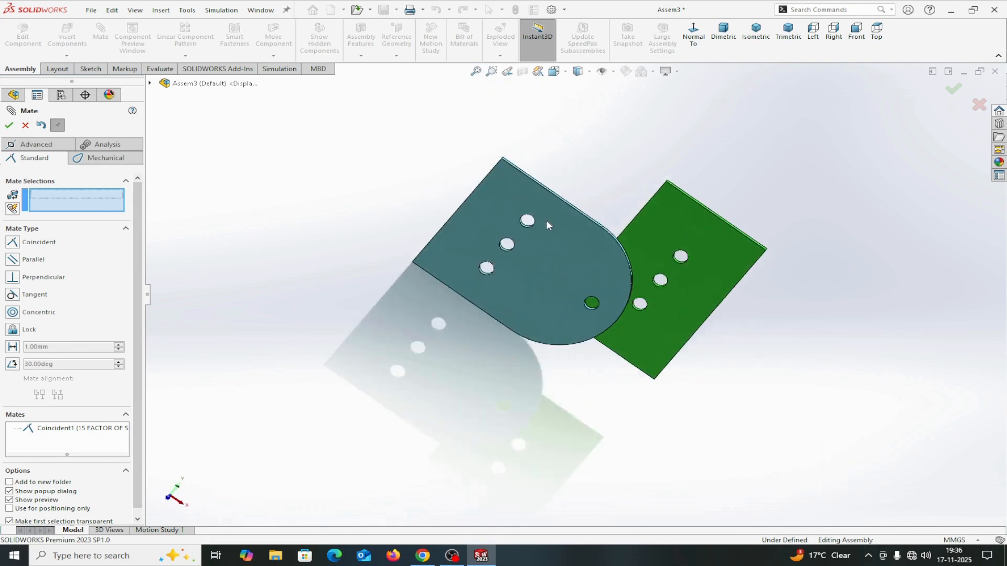
{"action": "mouse_move", "coordinate": [524, 237]}
{"action": "middle_mouse_down"}
{"action": "mouse_move", "coordinate": [618, 153]}
{"action": "mouse_move", "coordinate": [591, 193]}
{"action": "mouse_move", "coordinate": [534, 231]}
{"action": "middle_mouse_up"}
{"action": "scroll", "coordinate": [504, 250], "scroll_direction": "down", "scroll_amount": 3}
{"action": "left_click", "coordinate": [504, 251]}
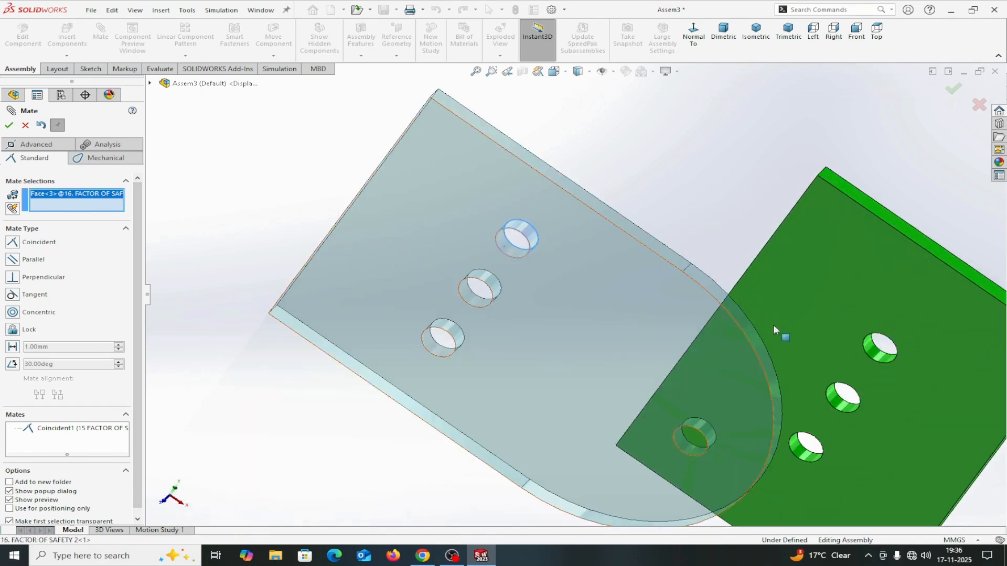
{"action": "left_click", "coordinate": [877, 359]}
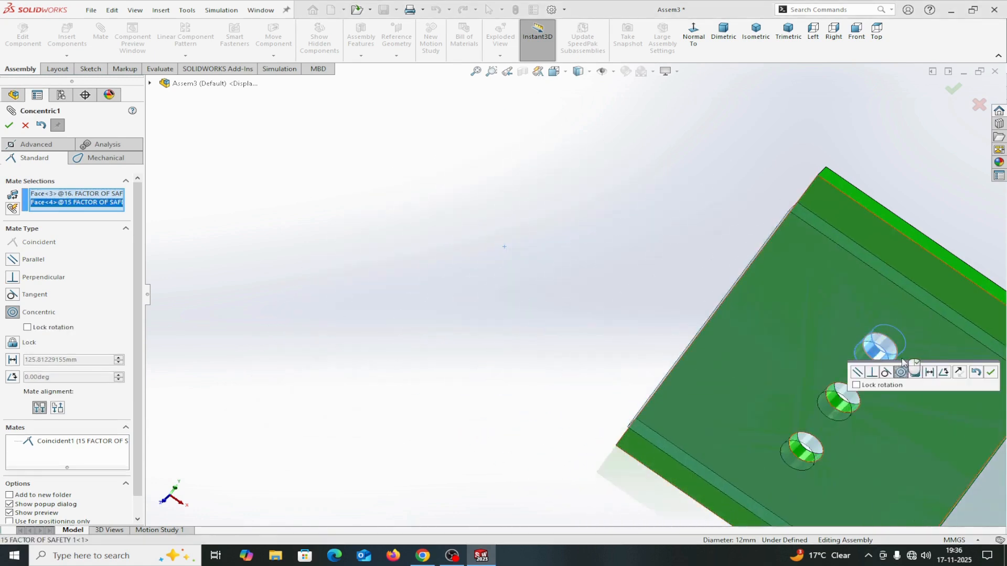
{"action": "left_click", "coordinate": [990, 372]}
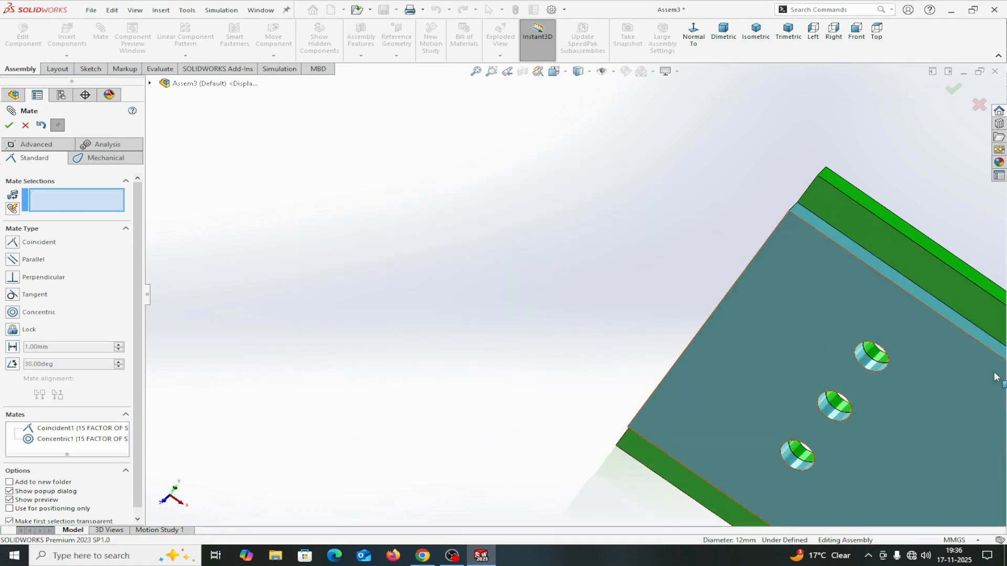
- Align the plates' narrow side faces opposite the rounded end with a coincident mate, and finish mating
{"action": "middle_click_drag", "start_coordinate": [640, 292], "coordinate": [519, 264]}
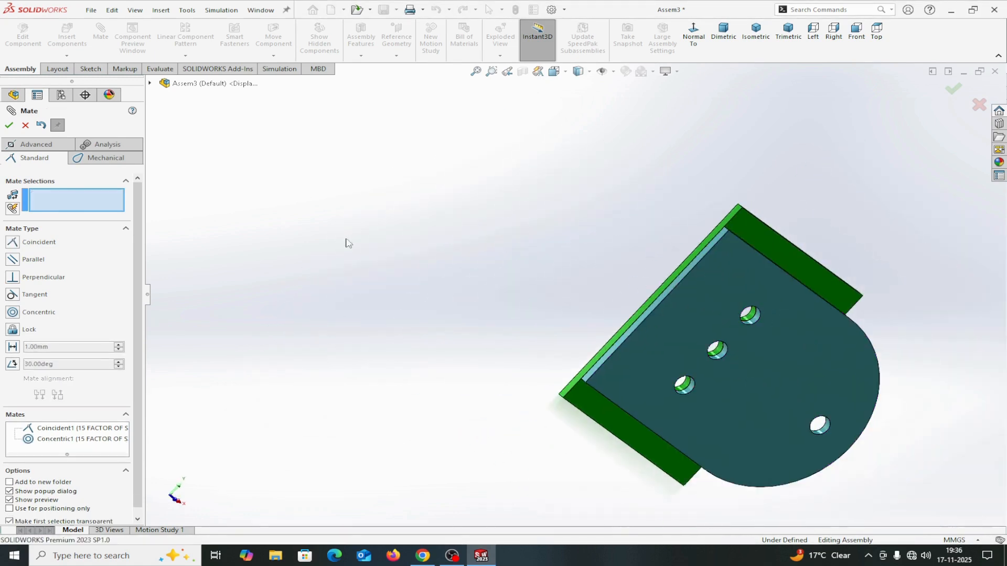
{"action": "middle_click_drag", "start_coordinate": [548, 225], "coordinate": [561, 245]}
{"action": "scroll", "coordinate": [696, 286], "scroll_direction": "down", "scroll_amount": 3}
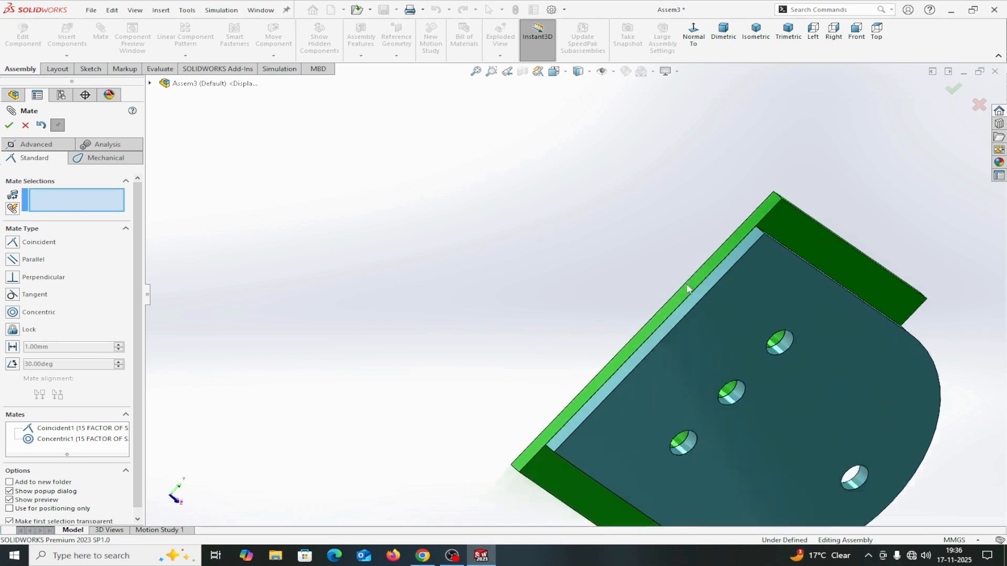
{"action": "left_click", "coordinate": [696, 283]}
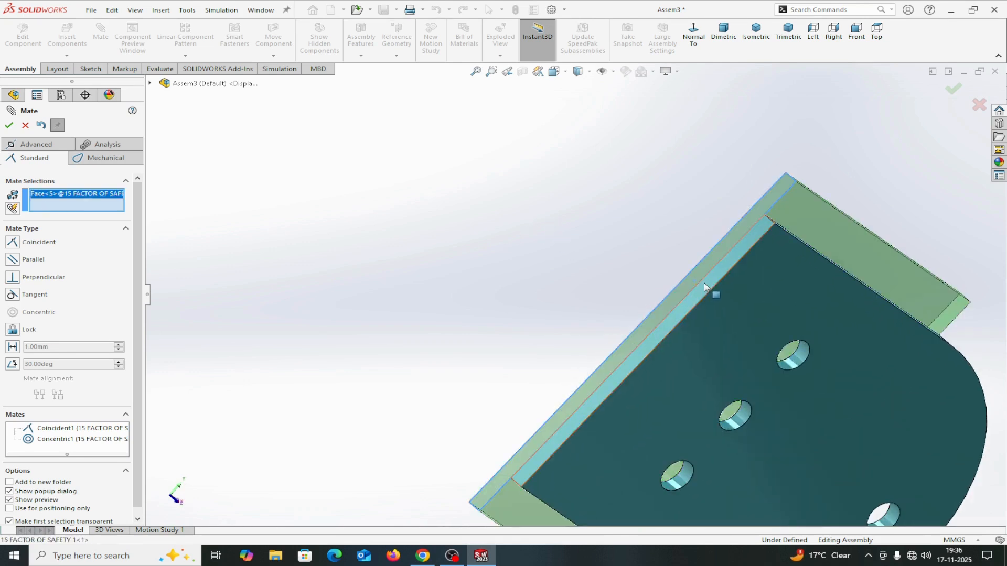
{"action": "left_click", "coordinate": [705, 287]}
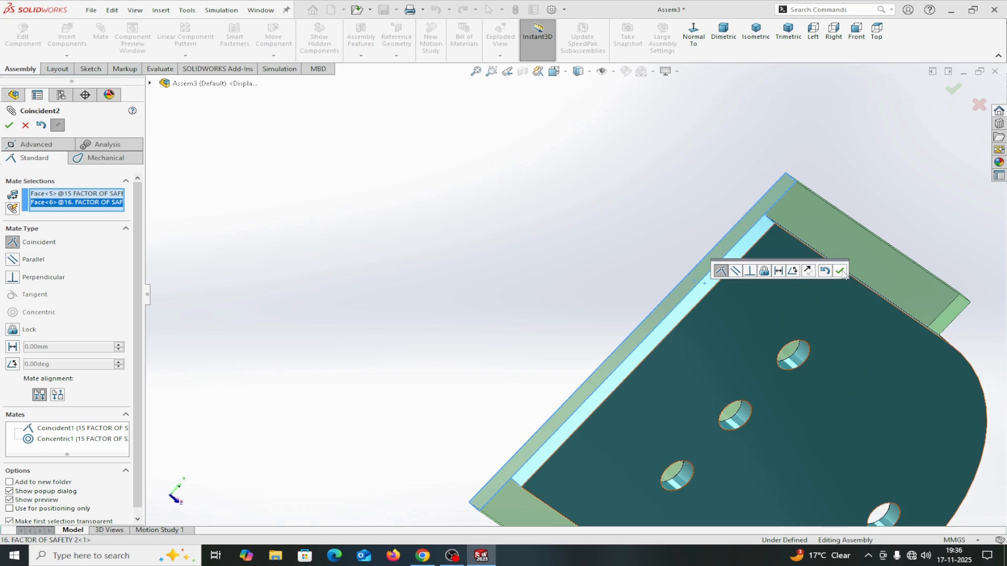
{"action": "left_click", "coordinate": [840, 270]}
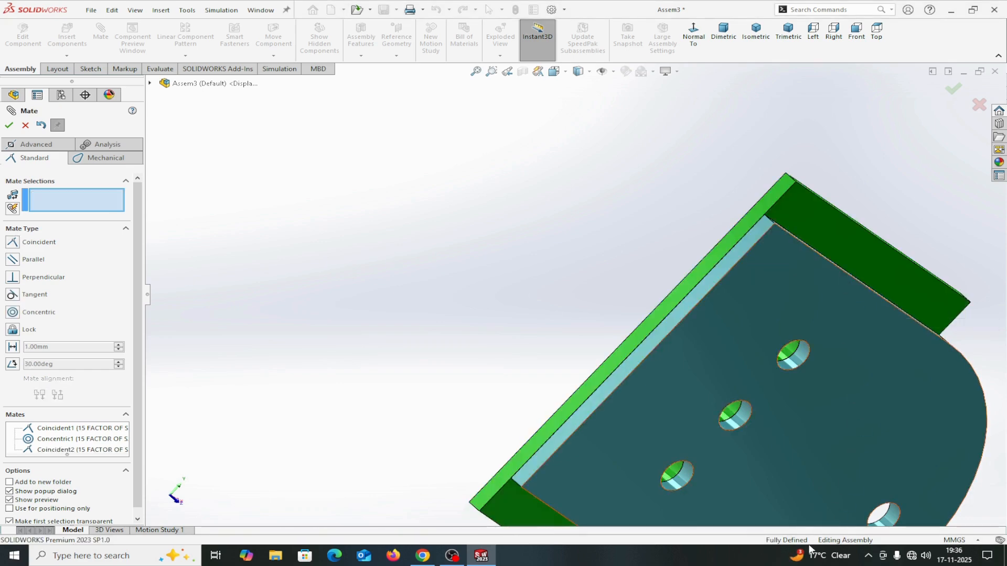
{"action": "scroll", "coordinate": [771, 430], "scroll_direction": "up", "scroll_amount": 3}
{"action": "middle_click_drag", "start_coordinate": [868, 371], "coordinate": [791, 314]}
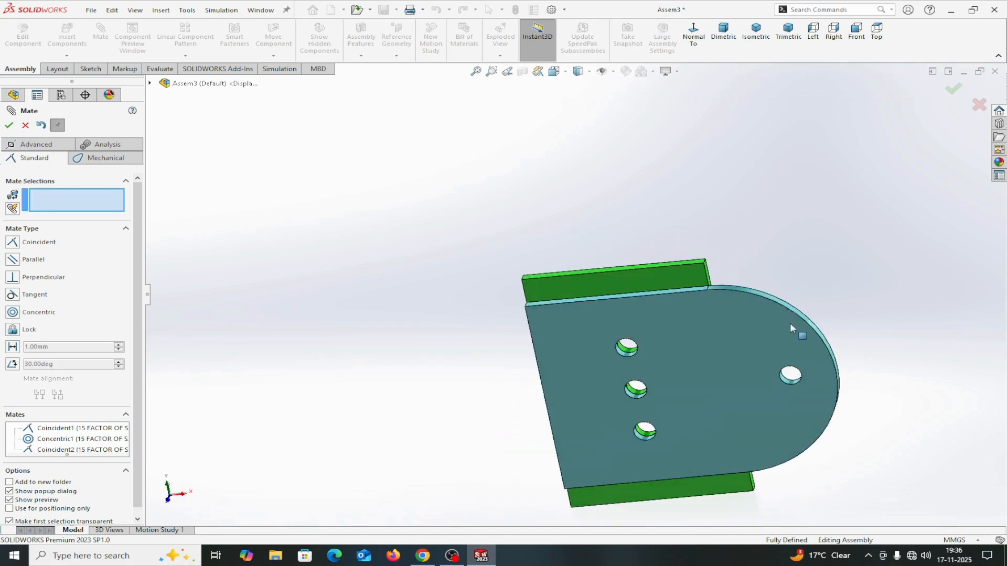
{"action": "left_click", "coordinate": [758, 39]}
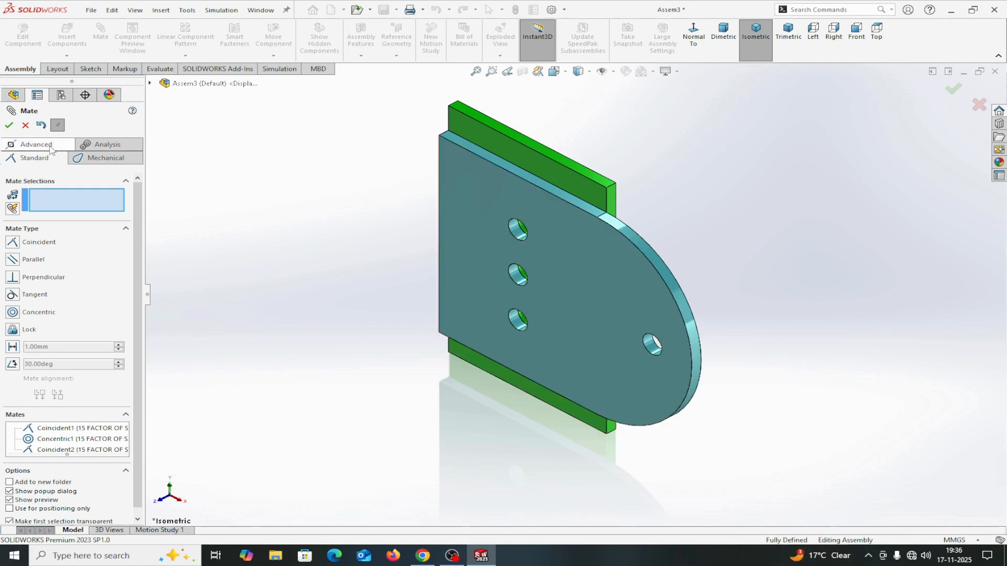
{"action": "left_click", "coordinate": [25, 126]}
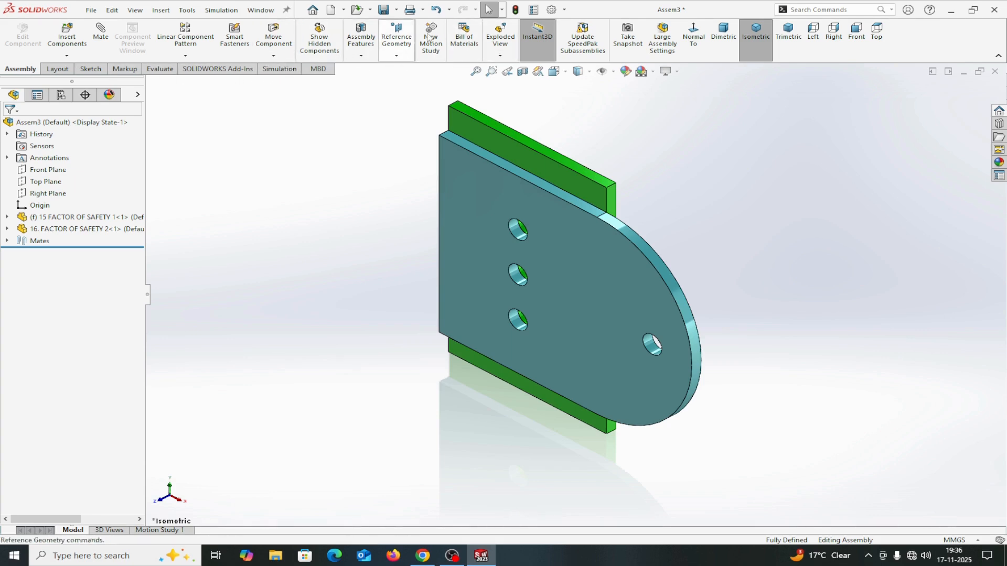
- Check in the add-ins list whether SOLIDWORKS Simulation is active
{"action": "left_click", "coordinate": [564, 11]}
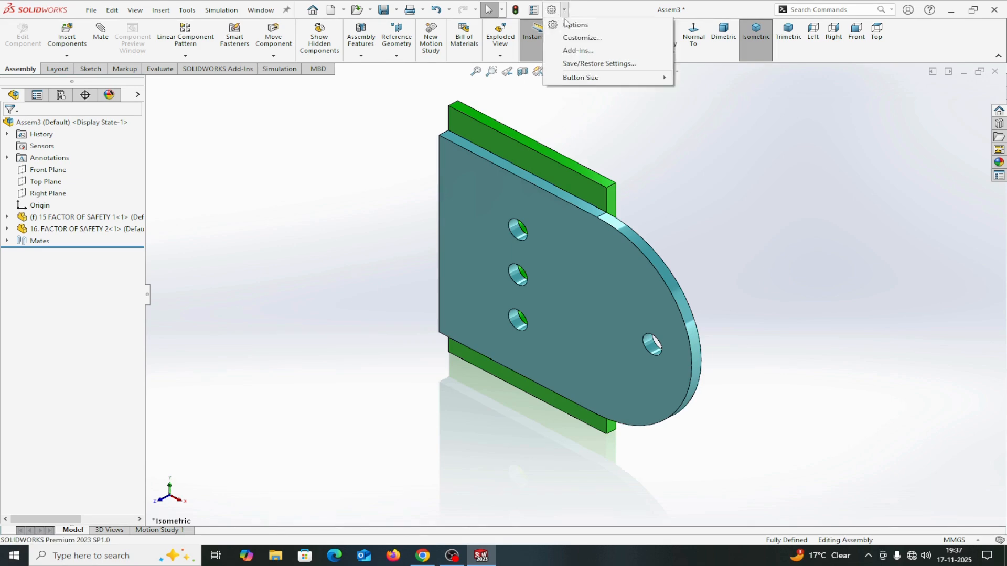
{"action": "left_click", "coordinate": [577, 51]}
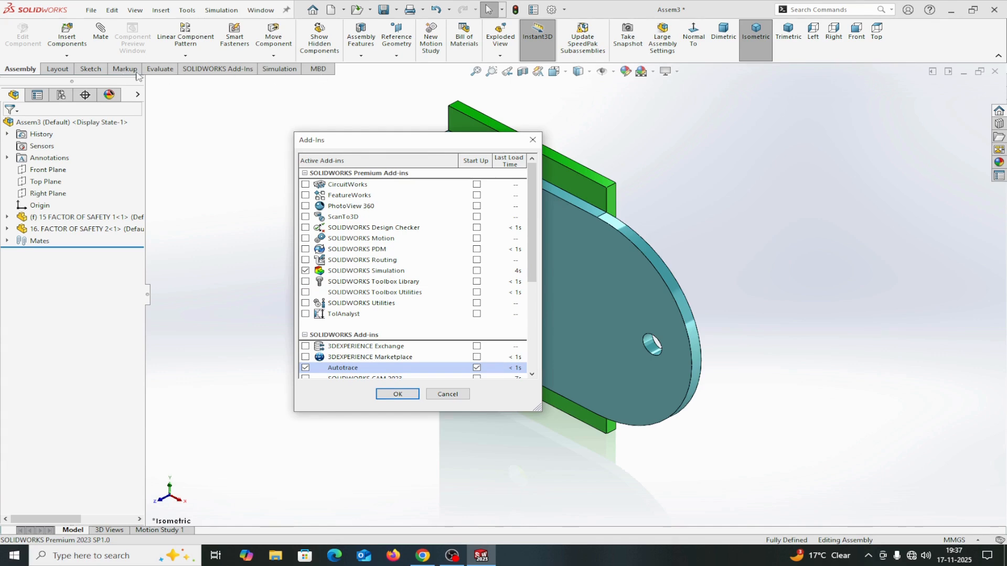
{"action": "left_click", "coordinate": [533, 140]}
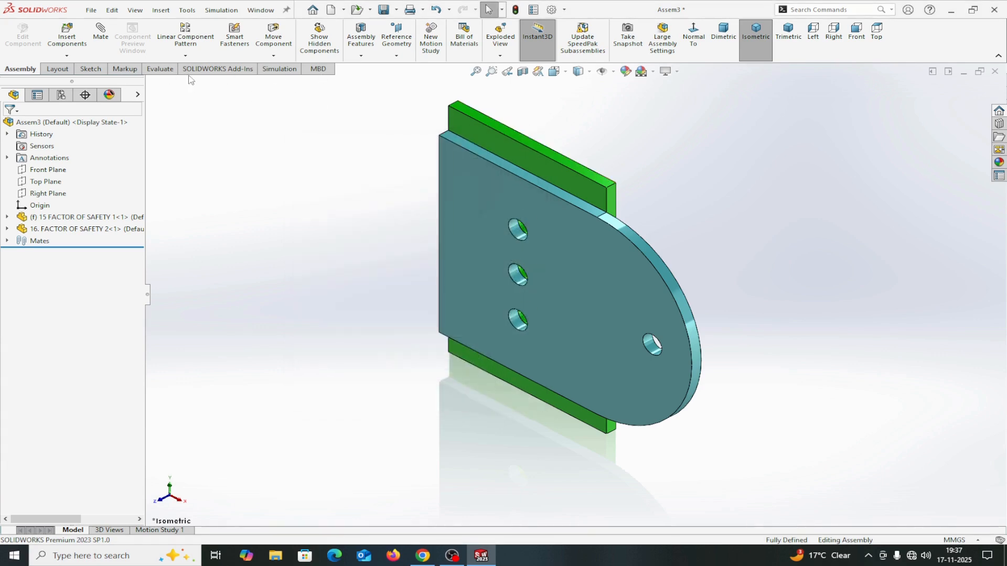
- Create a new static simulation study named FACTOR OF SAFETY
{"action": "left_click", "coordinate": [274, 72]}
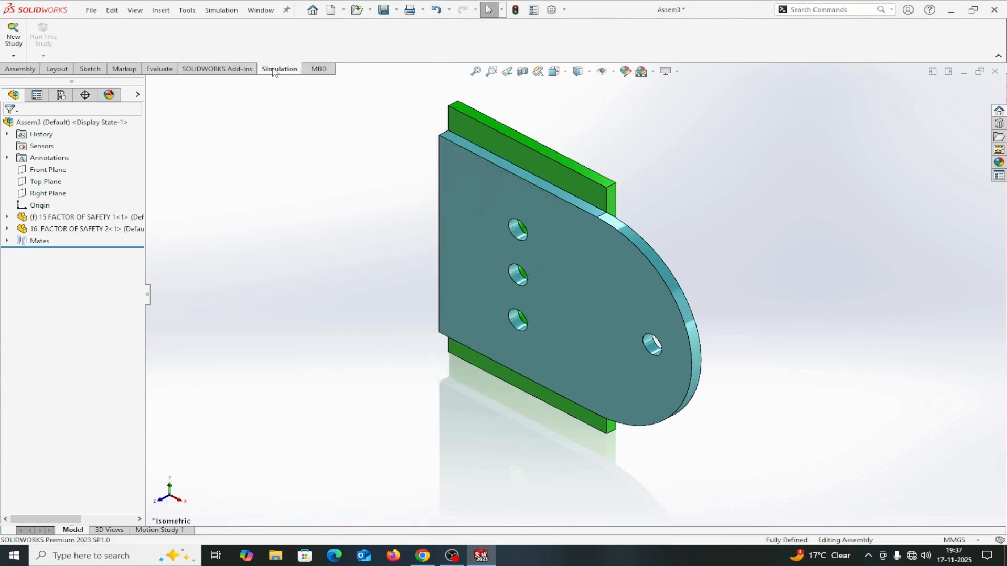
{"action": "left_click", "coordinate": [13, 56]}
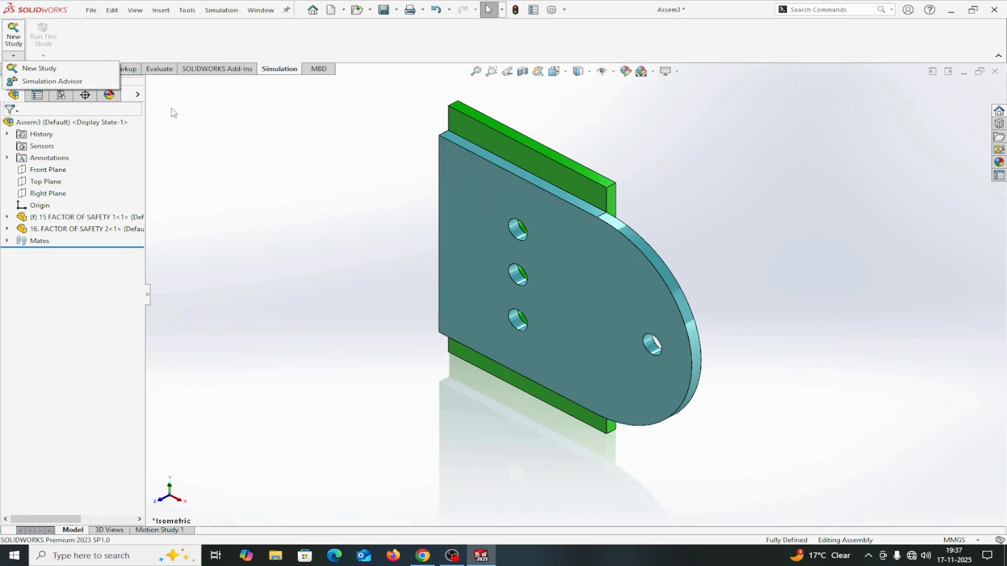
{"action": "left_click", "coordinate": [34, 68]}
{"action": "left_click_drag", "start_coordinate": [52, 200], "coordinate": [21, 202]}
{"action": "type", "text": "FACT"}
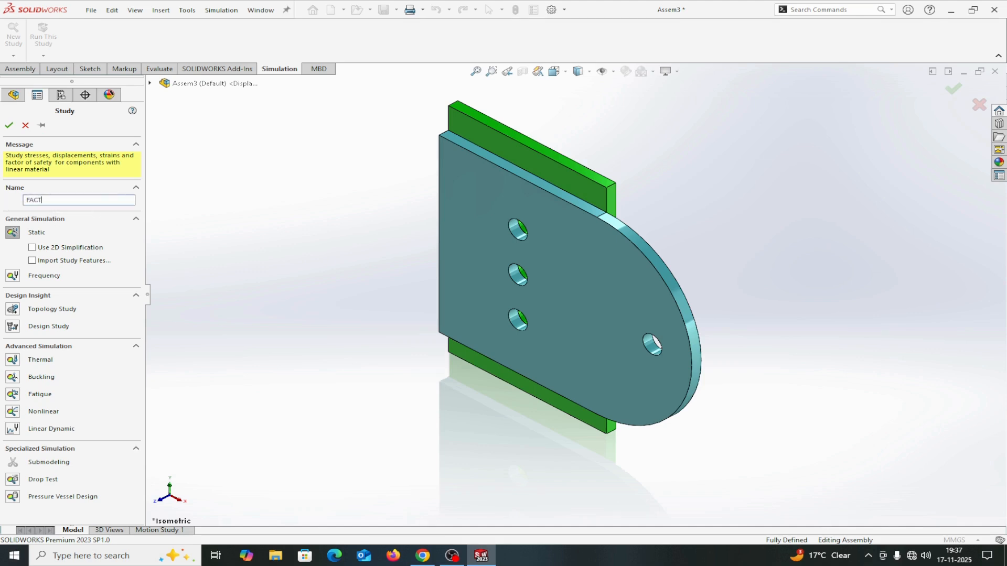
{"action": "type", "text": "OR OF SAFETY"}
{"action": "left_click", "coordinate": [9, 127]}
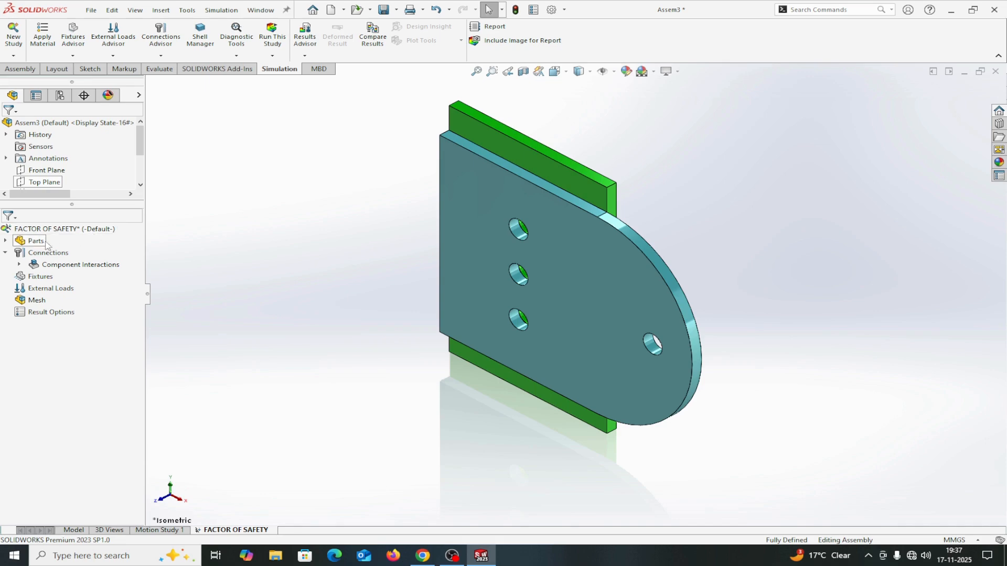
- Apply the material AISI 304 steel to all parts in the study
{"action": "right_click", "coordinate": [43, 244]}
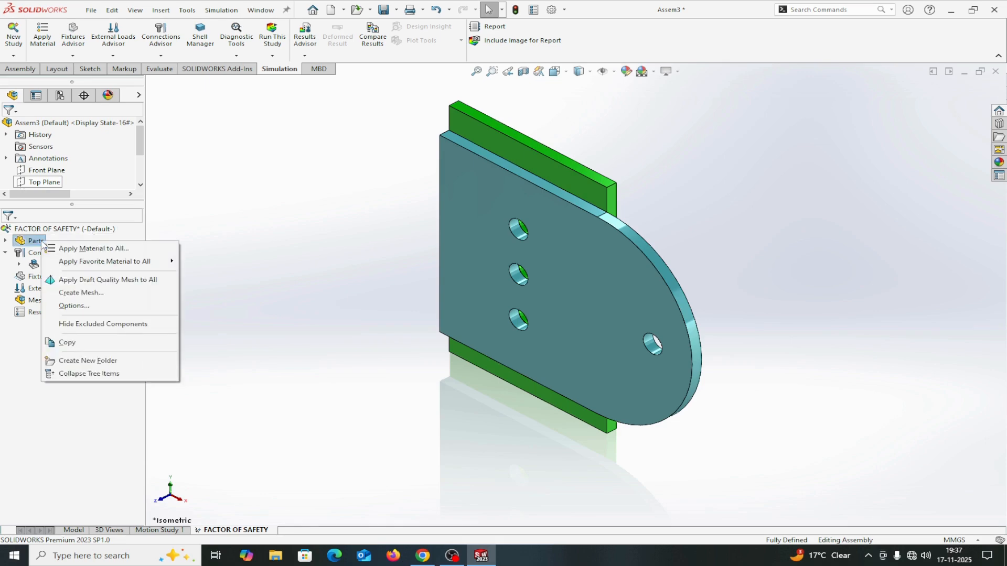
{"action": "left_click", "coordinate": [74, 250]}
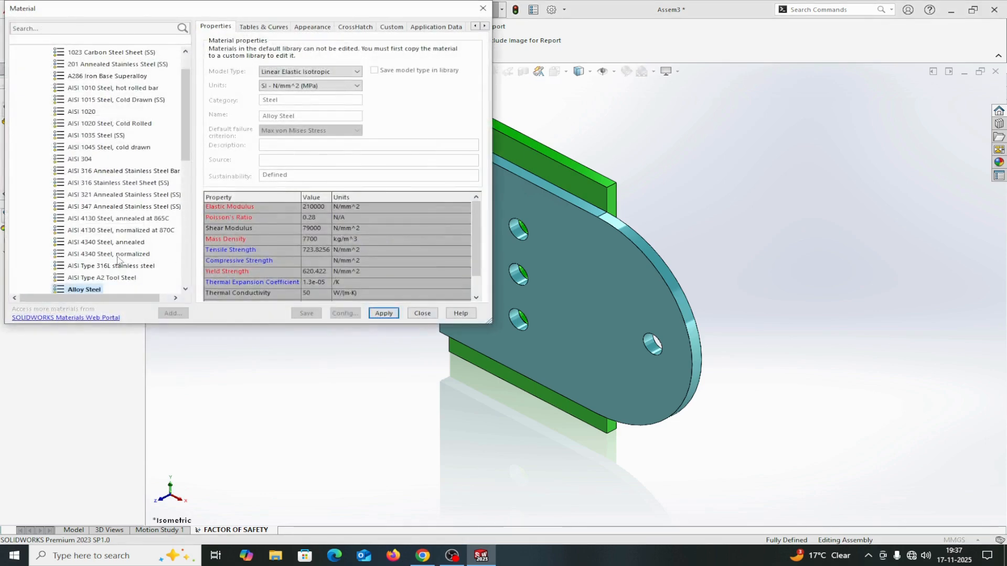
{"action": "left_click", "coordinate": [80, 159]}
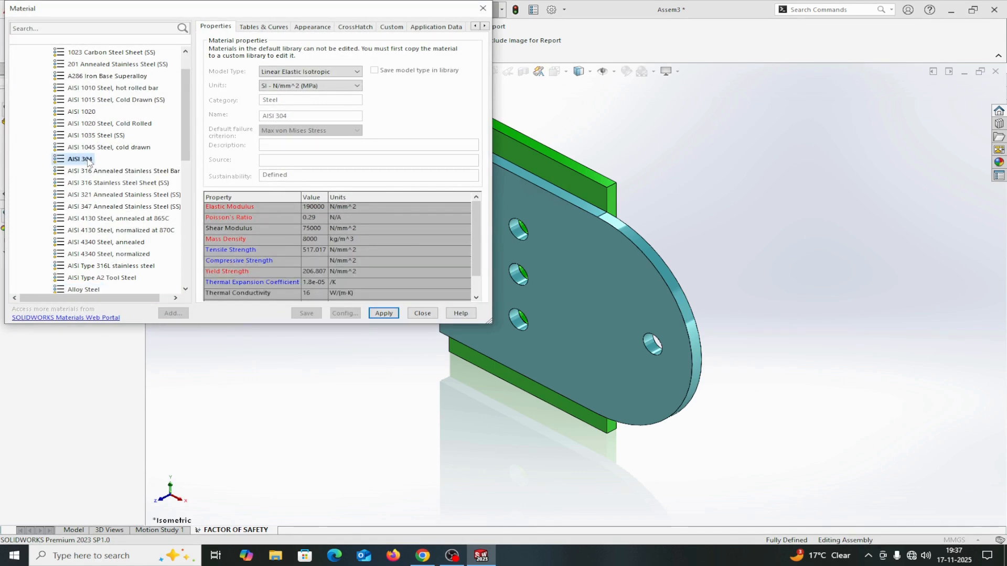
{"action": "left_click", "coordinate": [382, 313]}
{"action": "left_click", "coordinate": [421, 313]}
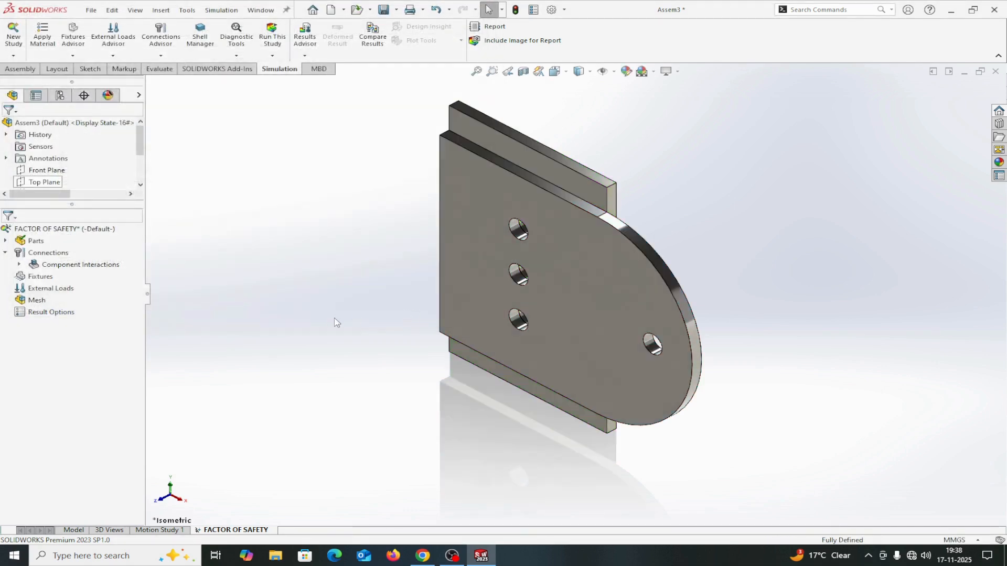
- Assign AISI 304 from the Steel category to all parts again and close the material library
{"action": "left_click", "coordinate": [36, 240]}
{"action": "right_click", "coordinate": [36, 241]}
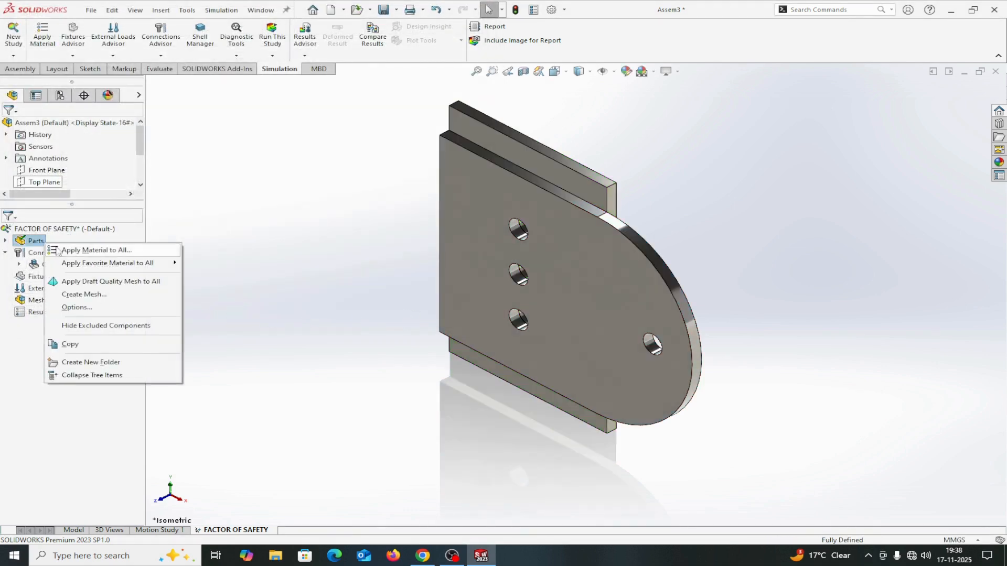
{"action": "left_click", "coordinate": [73, 252]}
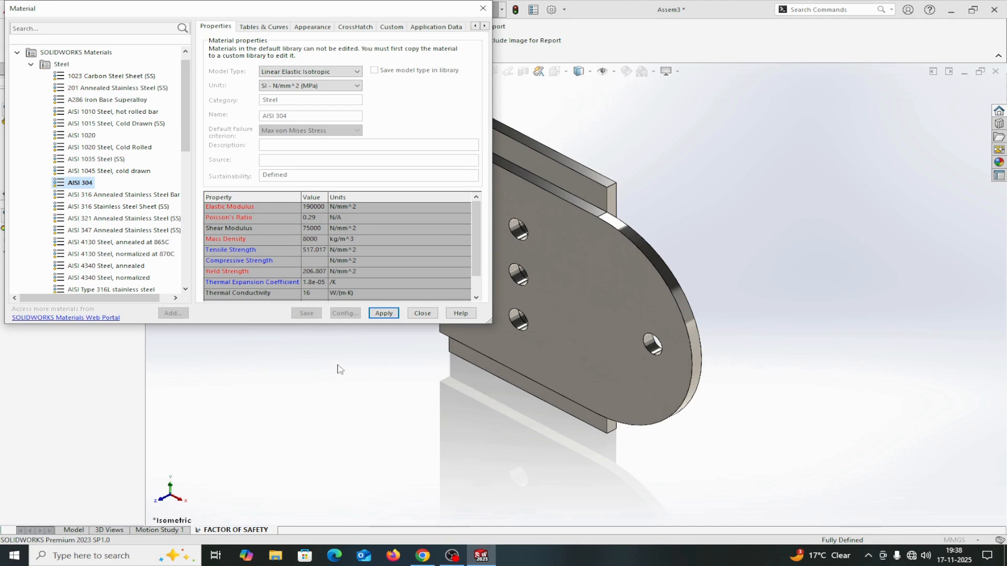
{"action": "left_click", "coordinate": [384, 313]}
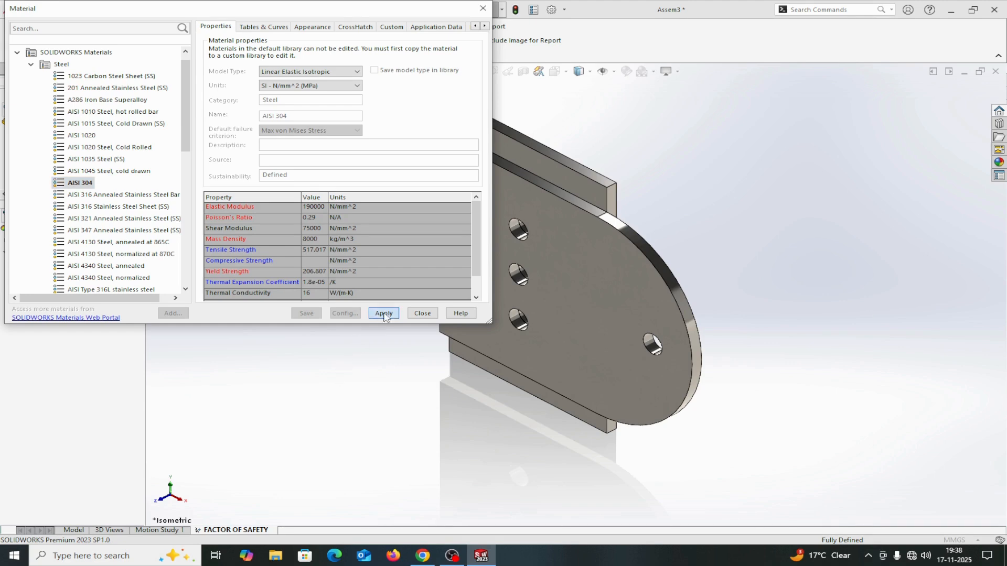
{"action": "left_click", "coordinate": [430, 314]}
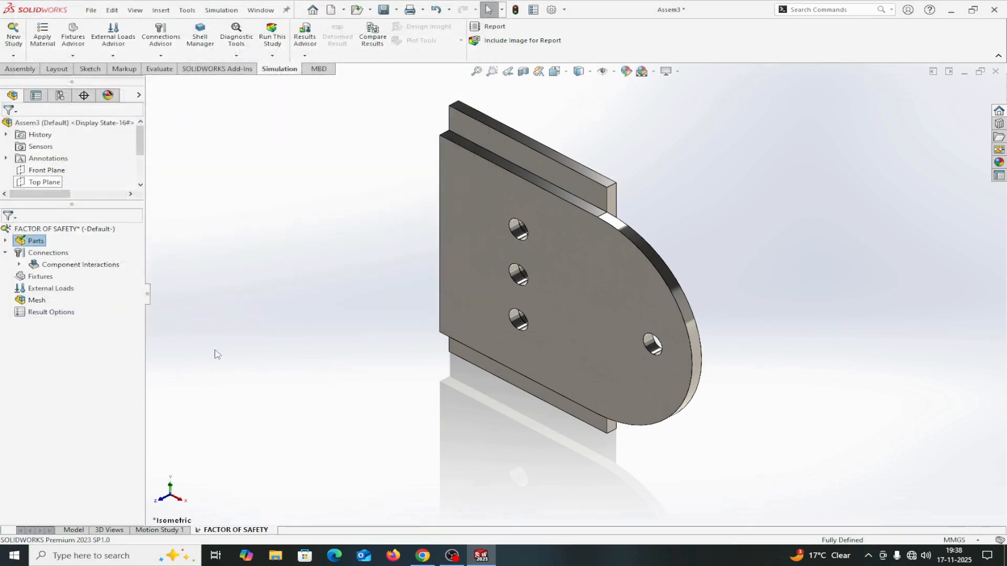
- Apply a Fixed Geometry fixture to the rectangular plate's outer broad face, facing away from the rounded plate
{"action": "right_click", "coordinate": [45, 279]}
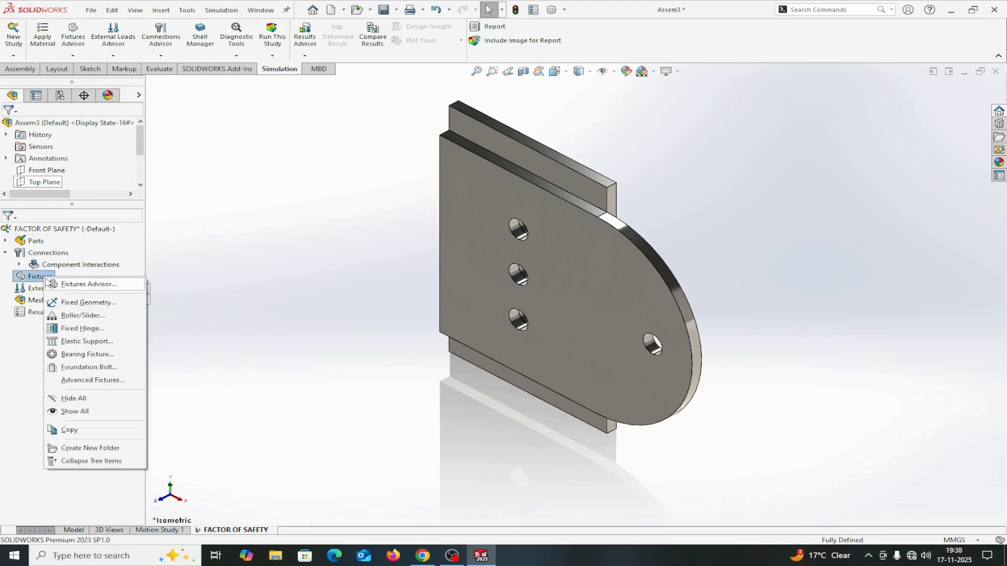
{"action": "left_click", "coordinate": [74, 302]}
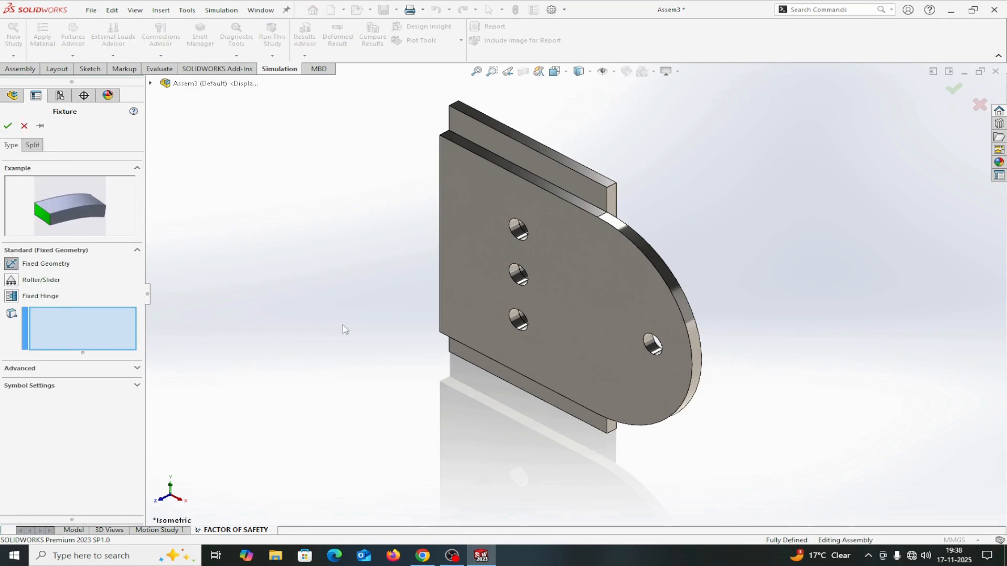
{"action": "mouse_move", "coordinate": [344, 328]}
{"action": "middle_mouse_down"}
{"action": "mouse_move", "coordinate": [265, 344]}
{"action": "mouse_move", "coordinate": [360, 321]}
{"action": "middle_mouse_up"}
{"action": "left_click", "coordinate": [535, 195]}
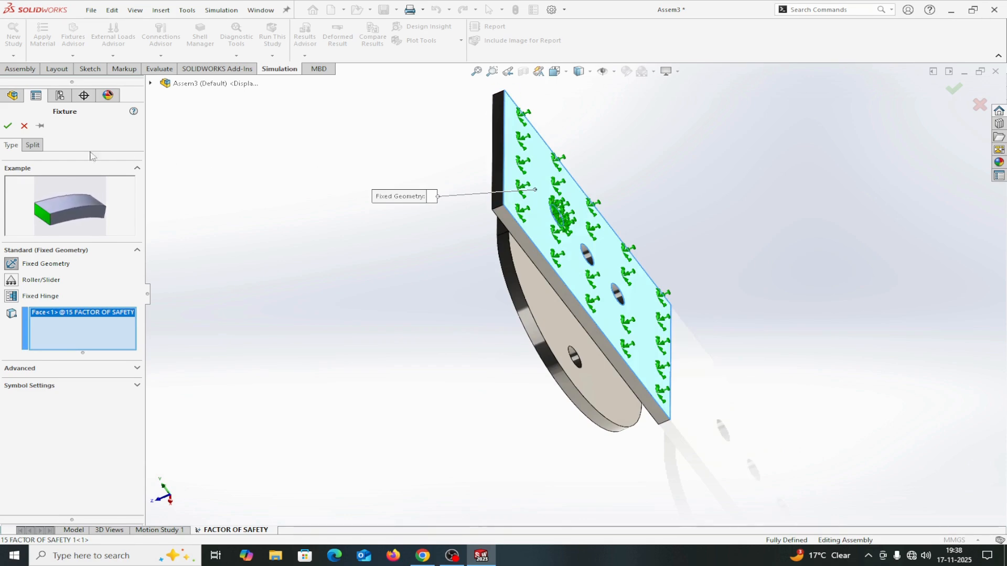
{"action": "left_click", "coordinate": [8, 126]}
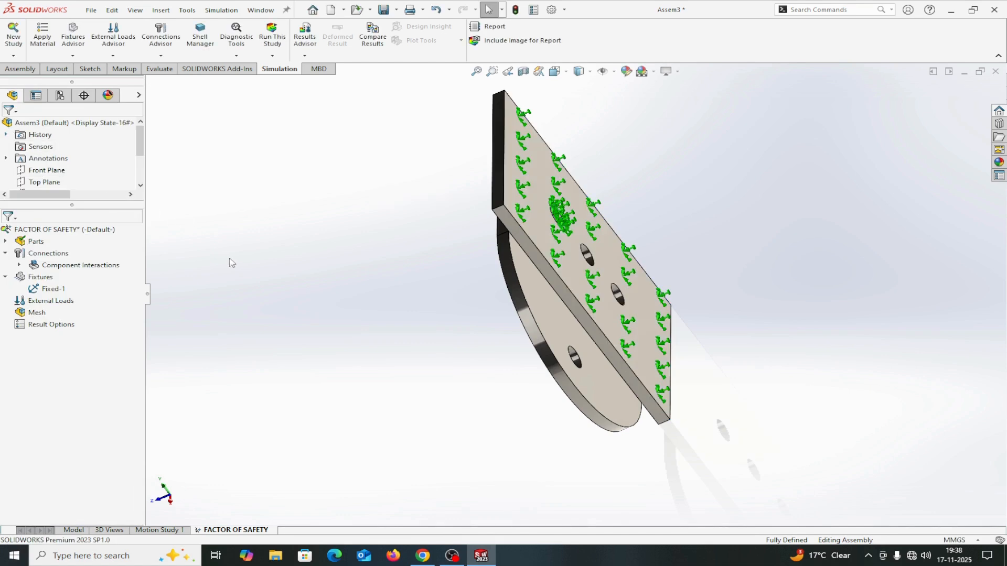
- Add a Roller/Slider fixture on the front and back broad faces of the rounded plate
{"action": "middle_click_drag", "start_coordinate": [249, 237], "coordinate": [312, 175]}
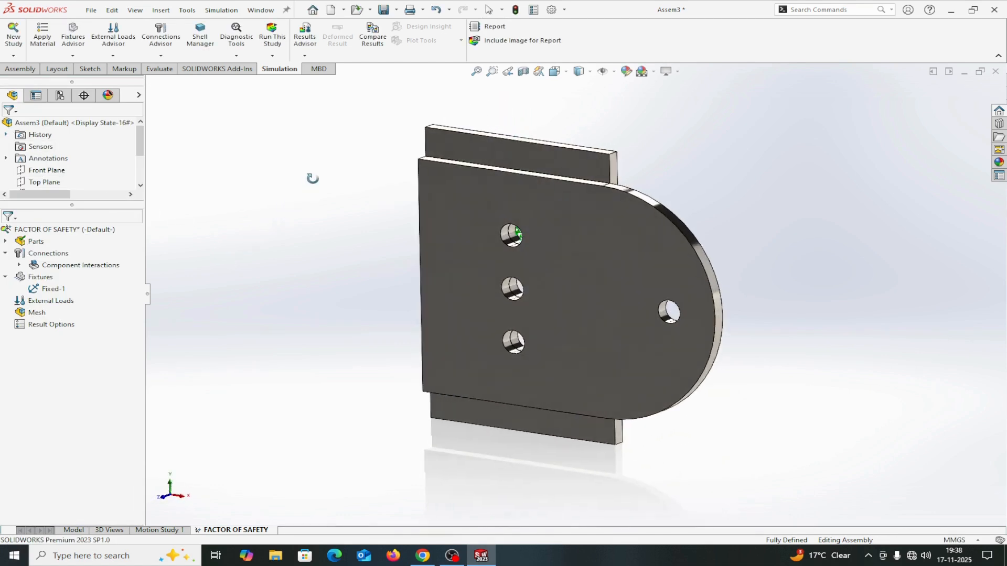
{"action": "middle_click_drag", "start_coordinate": [781, 311], "coordinate": [763, 321]}
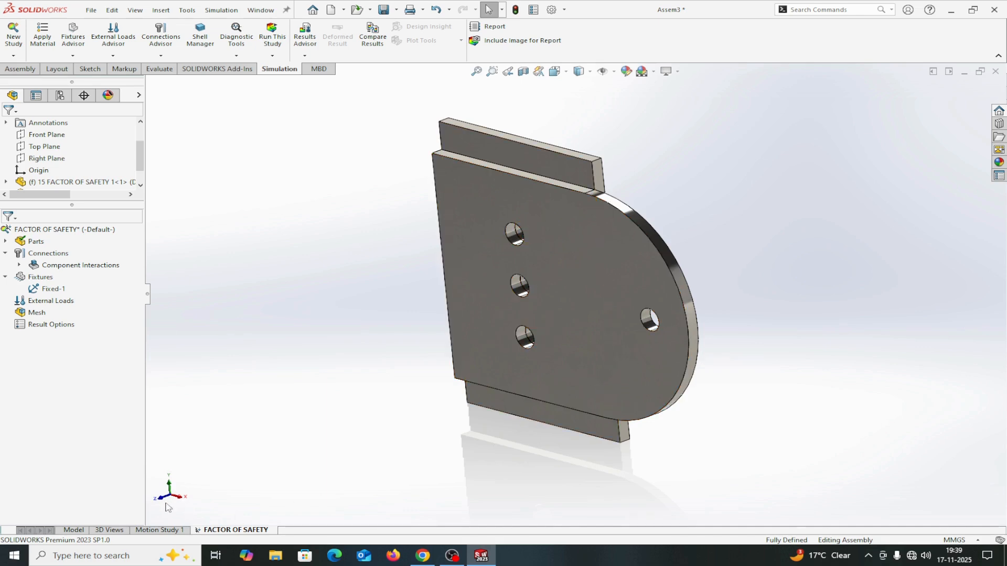
{"action": "right_click", "coordinate": [36, 277]}
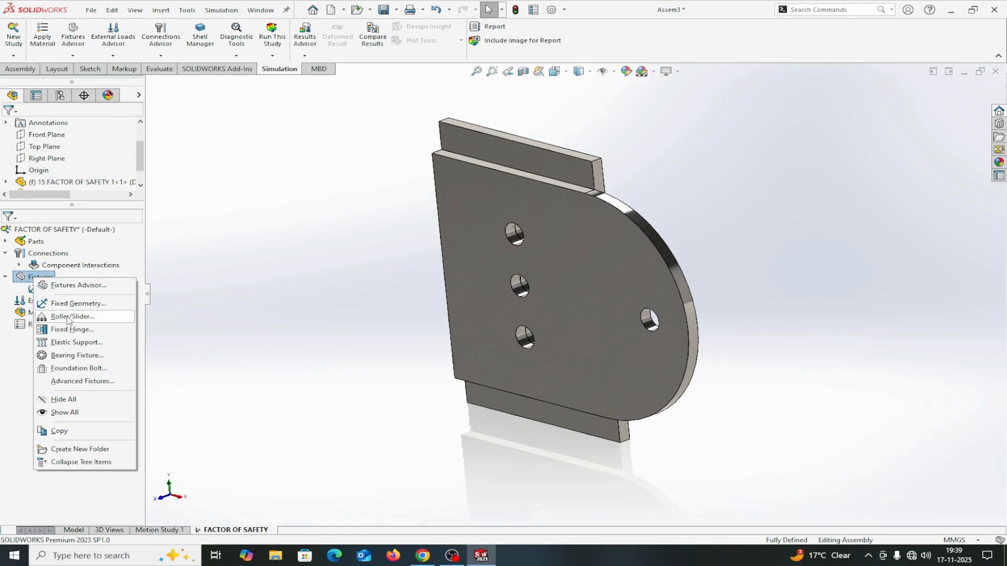
{"action": "left_click", "coordinate": [87, 319]}
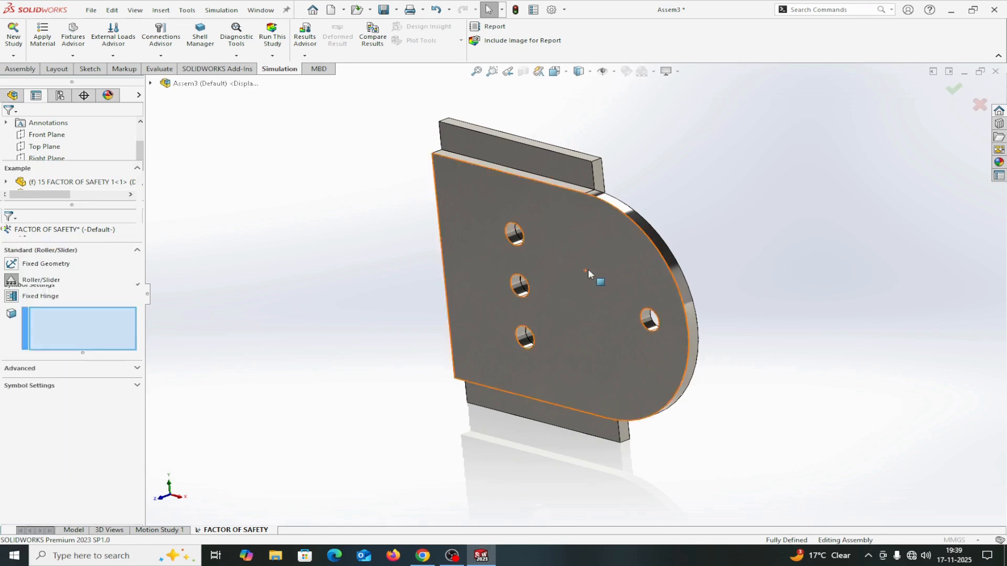
{"action": "left_click", "coordinate": [586, 270]}
{"action": "middle_click_drag", "start_coordinate": [589, 273], "coordinate": [527, 327]}
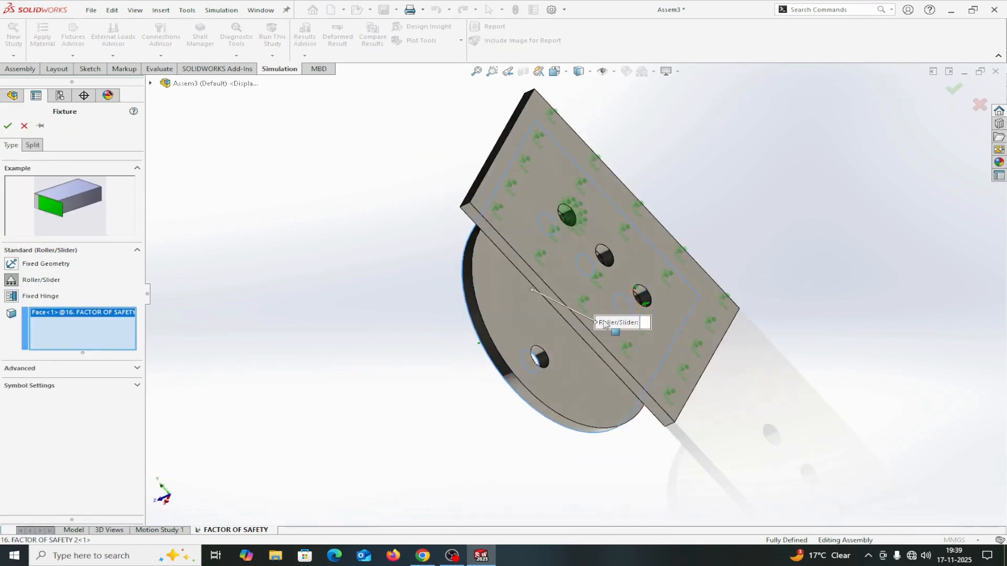
{"action": "left_click", "coordinate": [517, 322]}
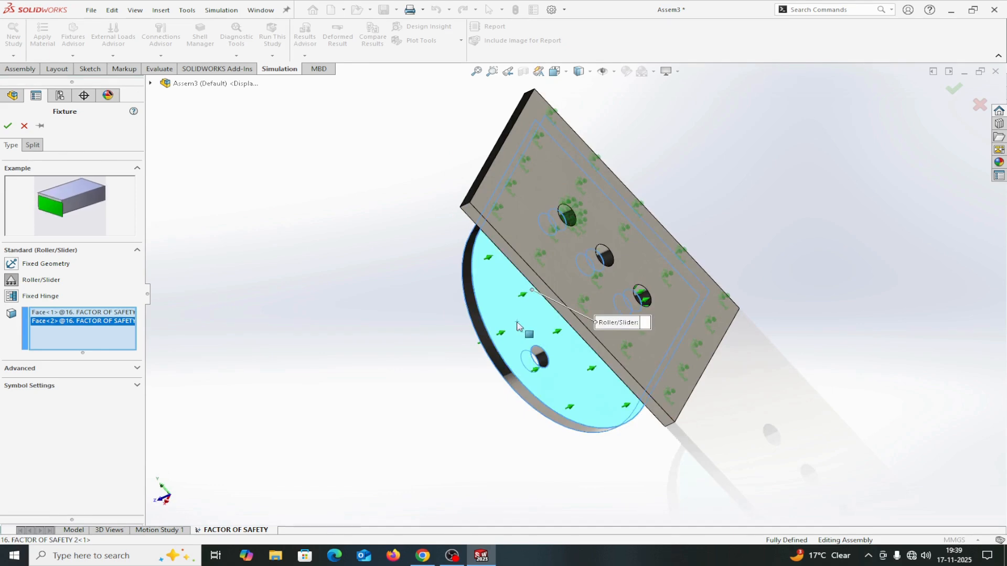
{"action": "left_click", "coordinate": [8, 125]}
{"action": "left_click", "coordinate": [605, 250]}
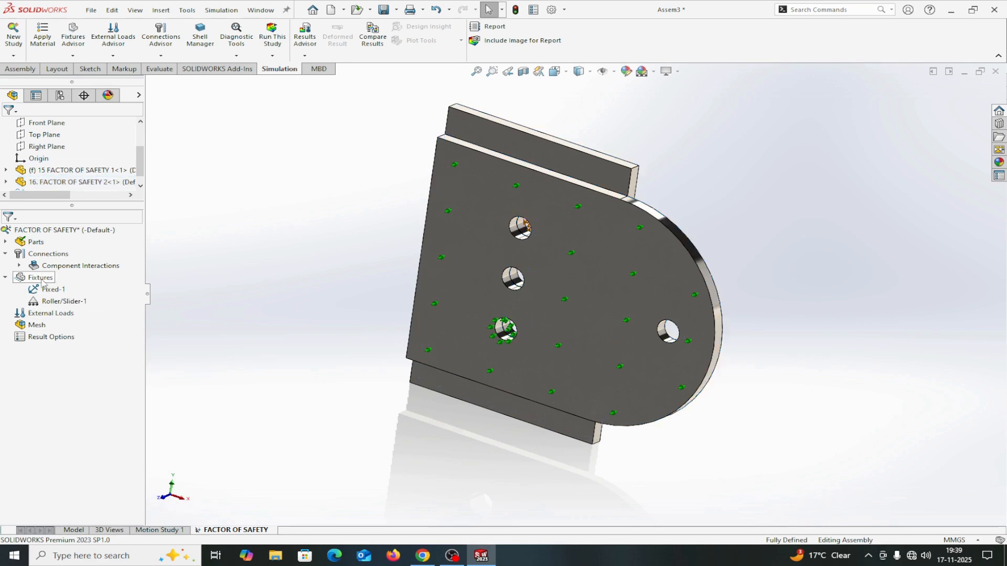
- Start a bolt connector through the uppermost of the three aligned holes, with its head edge on the rounded plate and nut edge on the rectangular plate
{"action": "right_click", "coordinate": [56, 256]}
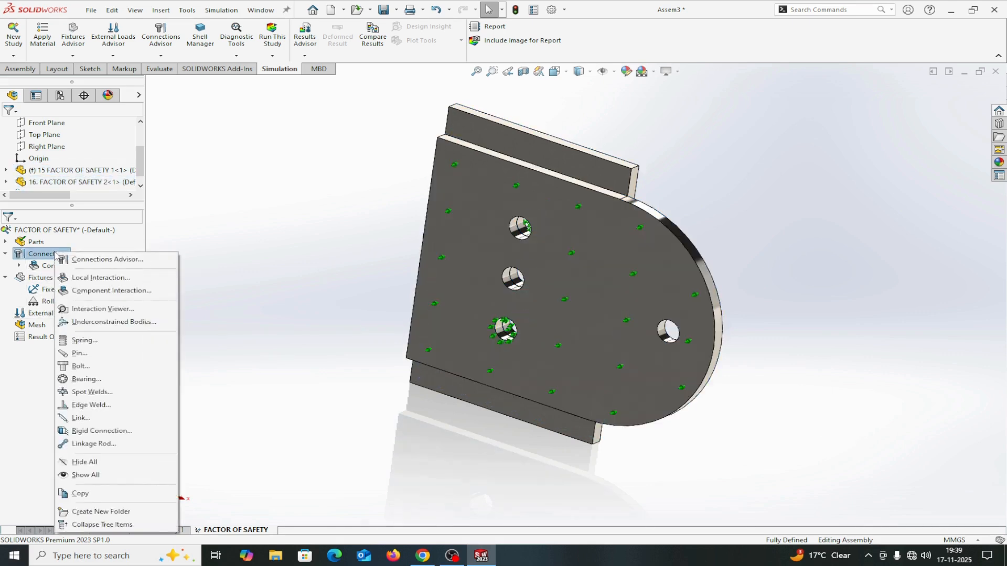
{"action": "left_click", "coordinate": [79, 366]}
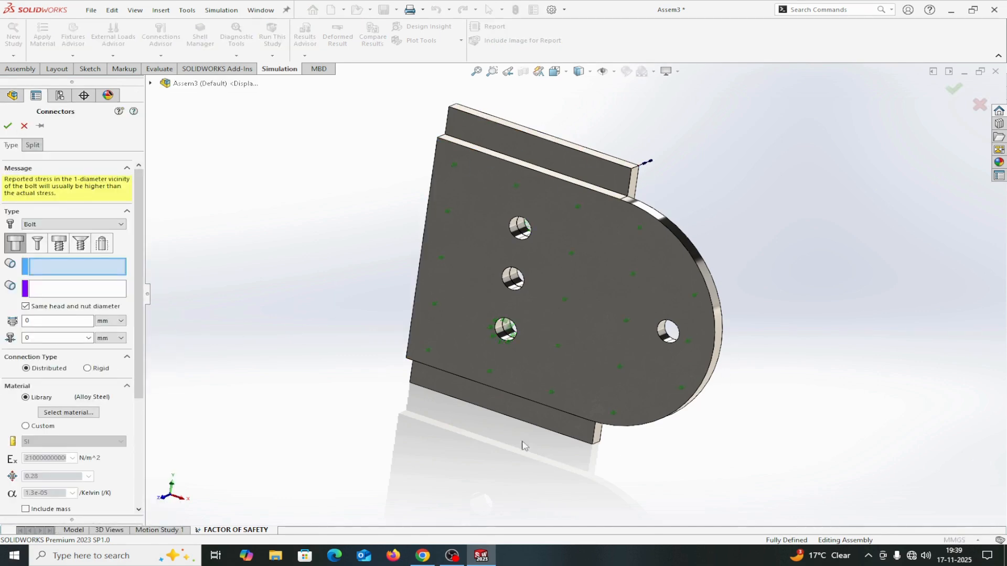
{"action": "left_click", "coordinate": [648, 347]}
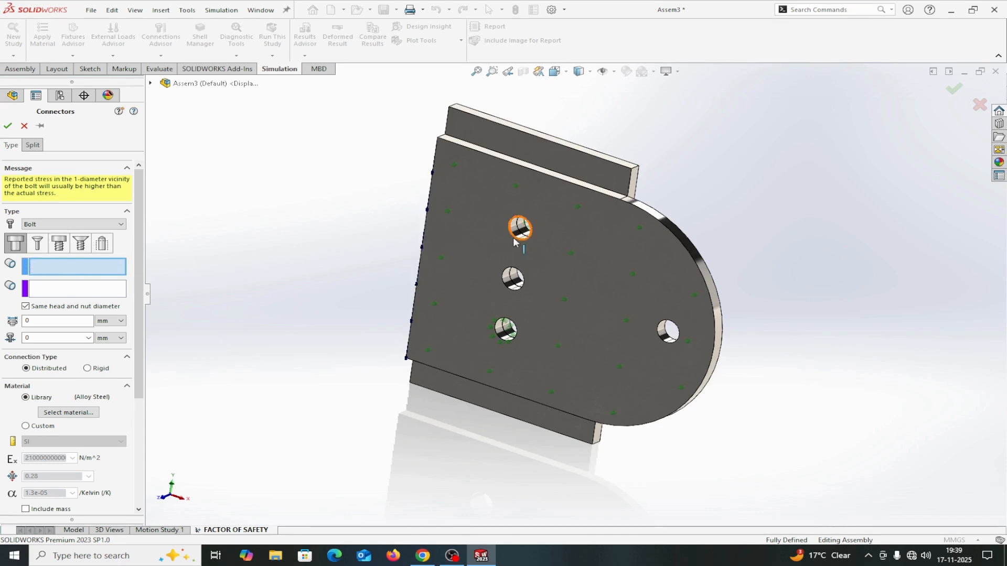
{"action": "left_click", "coordinate": [519, 221]}
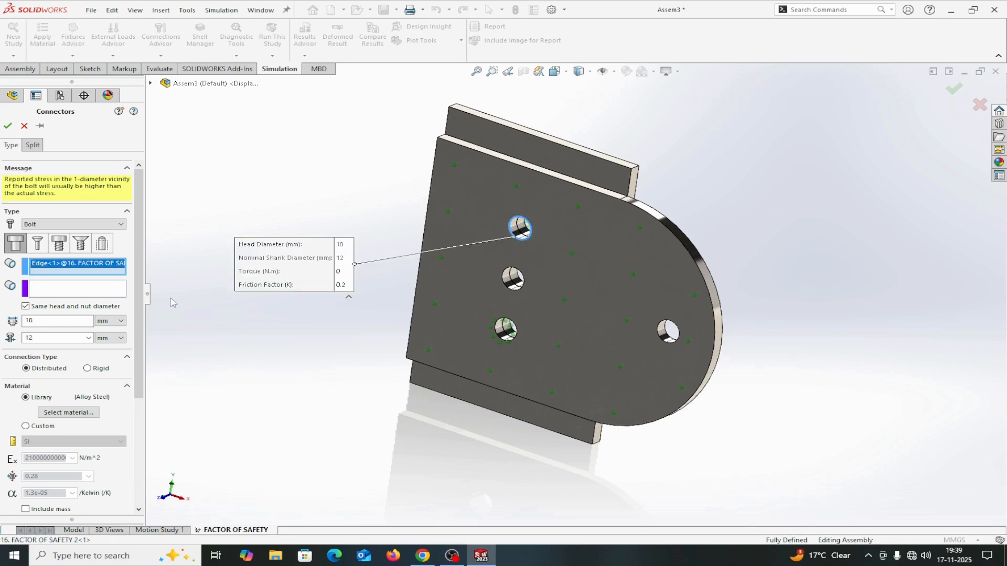
{"action": "left_click", "coordinate": [87, 291]}
{"action": "middle_click_drag", "start_coordinate": [800, 247], "coordinate": [637, 263]}
{"action": "left_click_drag", "start_coordinate": [622, 210], "coordinate": [411, 215]}
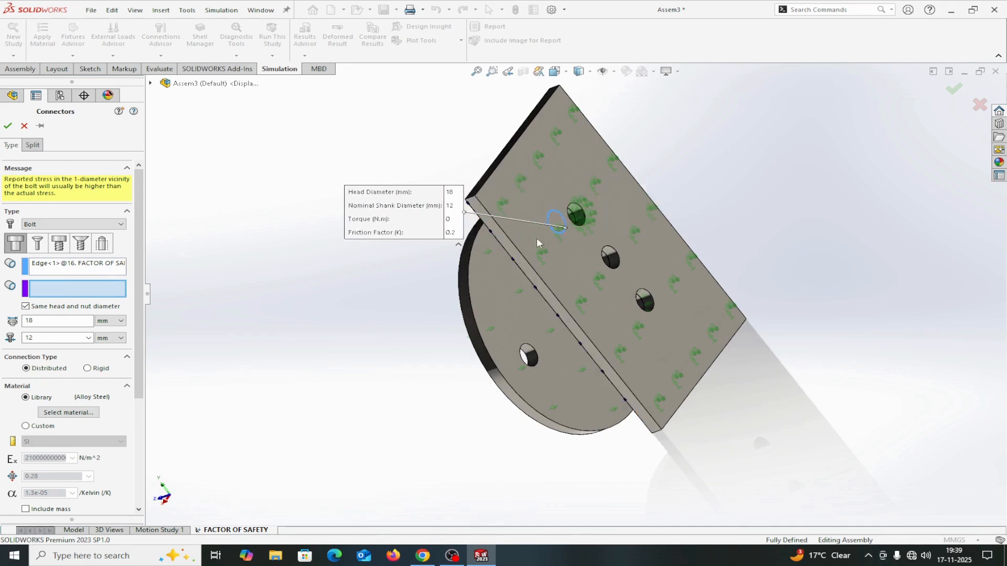
{"action": "left_click", "coordinate": [584, 225]}
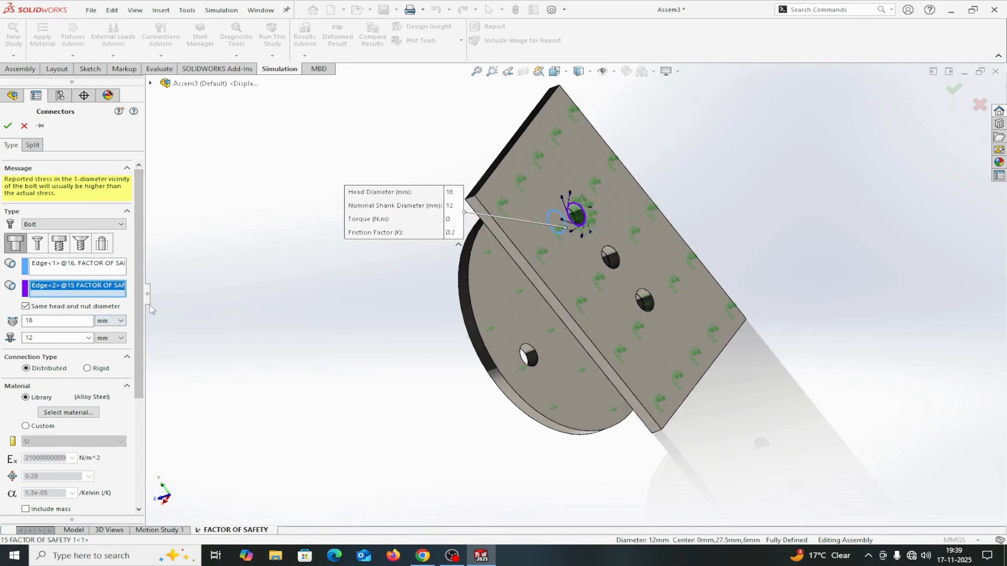
- Enable the bolt's strength data and set the bolt strength unit to N/mm^2 (MPa)
{"action": "scroll", "coordinate": [138, 350], "scroll_direction": "down", "scroll_amount": 2}
{"action": "scroll", "coordinate": [137, 351], "scroll_direction": "down", "scroll_amount": 1}
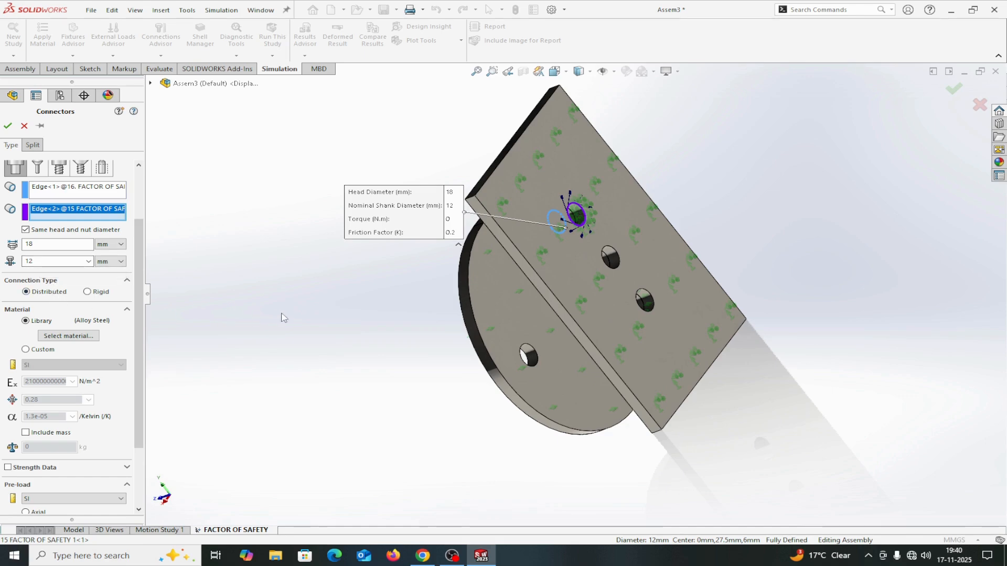
{"action": "middle_click_drag", "start_coordinate": [283, 317], "coordinate": [347, 234]}
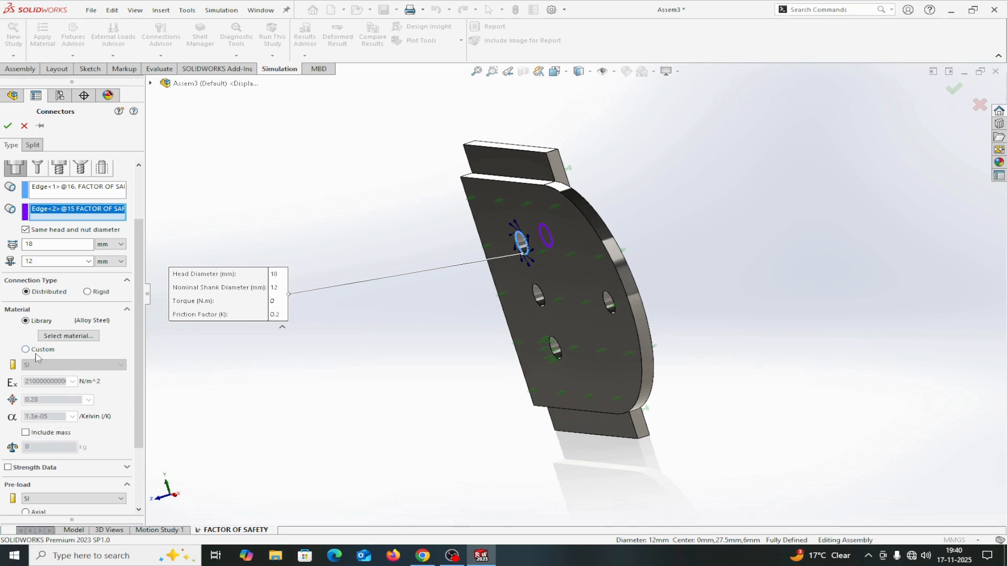
{"action": "scroll", "coordinate": [115, 422], "scroll_direction": "down", "scroll_amount": 5}
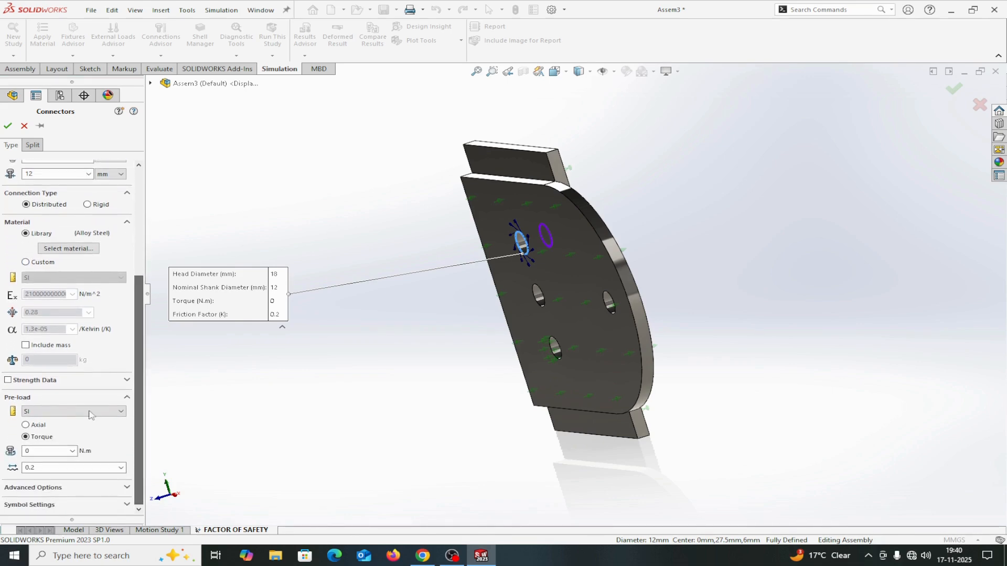
{"action": "left_click", "coordinate": [8, 380]}
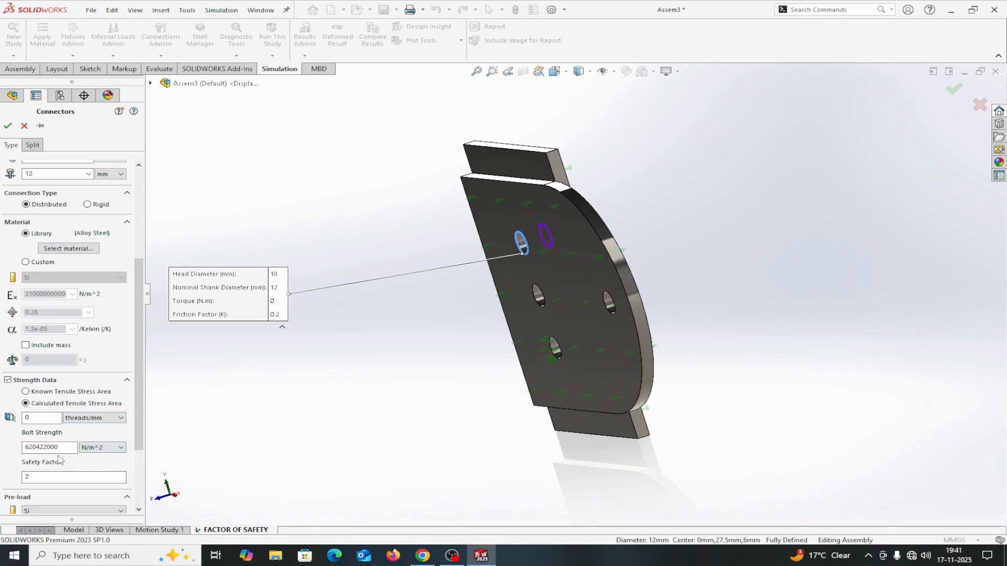
{"action": "left_click", "coordinate": [120, 448]}
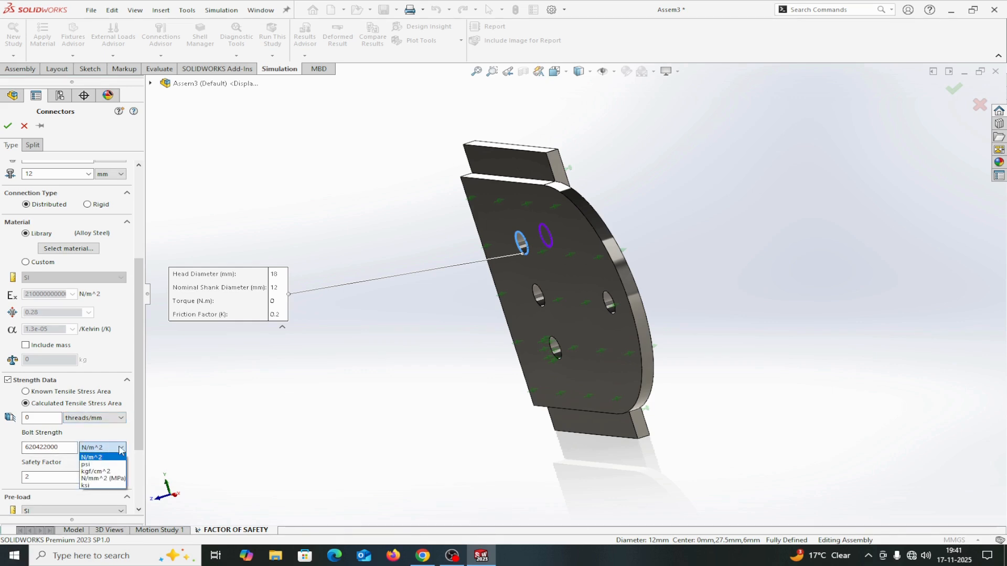
{"action": "left_click", "coordinate": [104, 479]}
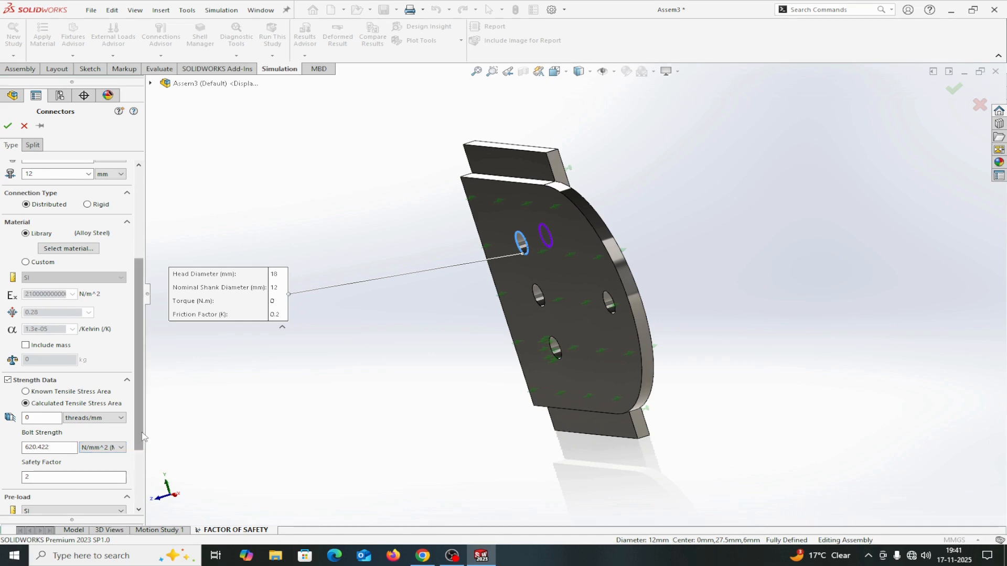
{"action": "scroll", "coordinate": [133, 474], "scroll_direction": "down", "scroll_amount": 2}
{"action": "scroll", "coordinate": [132, 475], "scroll_direction": "down", "scroll_amount": 1}
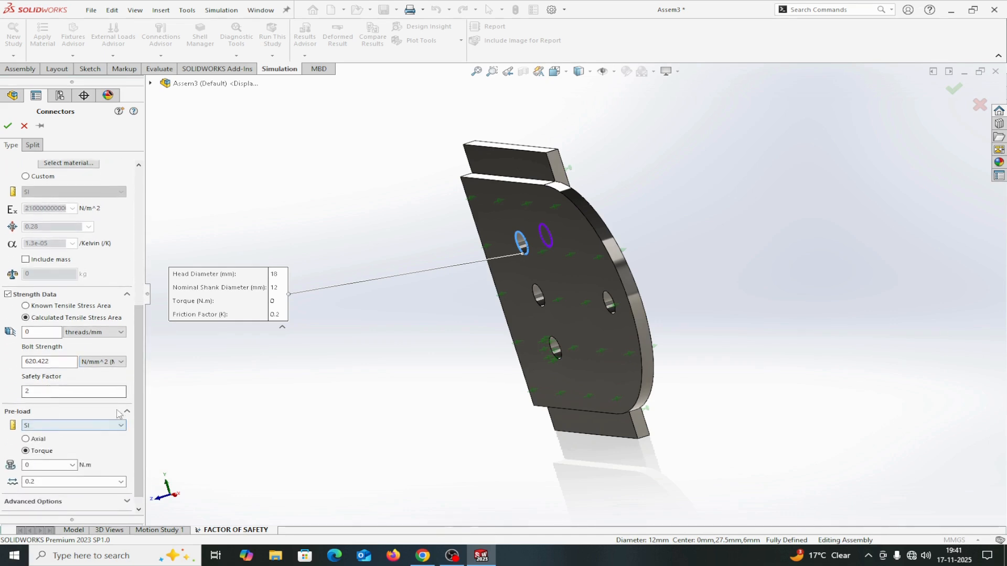
{"action": "left_click_drag", "start_coordinate": [149, 389], "coordinate": [160, 249]}
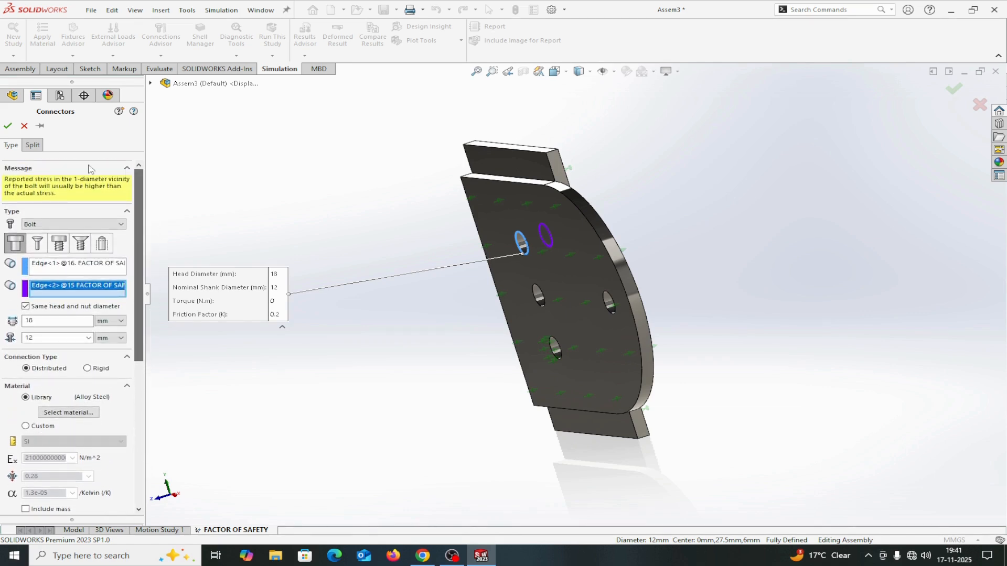
- Keep the connector definition open for further bolts, set the bolt's thread value to 1.25 threads/mm, and create it
{"action": "left_click", "coordinate": [42, 126]}
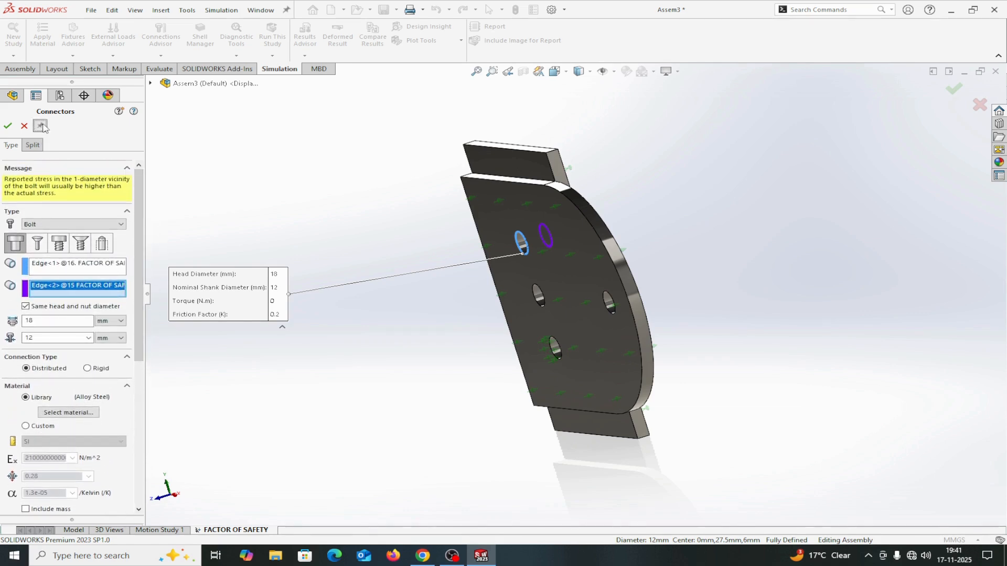
{"action": "left_click", "coordinate": [8, 127]}
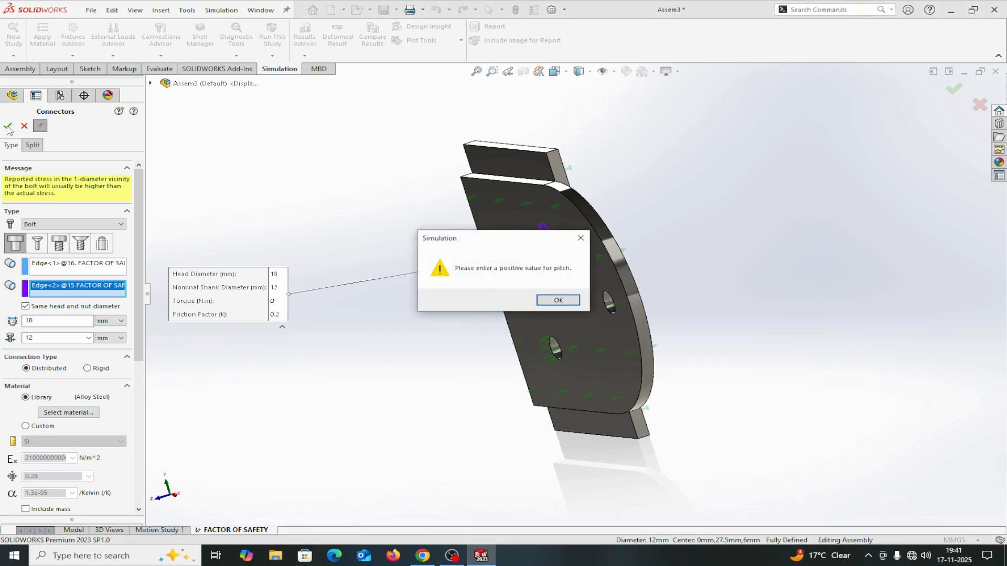
{"action": "left_click", "coordinate": [581, 238]}
{"action": "left_click_drag", "start_coordinate": [142, 349], "coordinate": [128, 446]}
{"action": "left_click", "coordinate": [40, 383]}
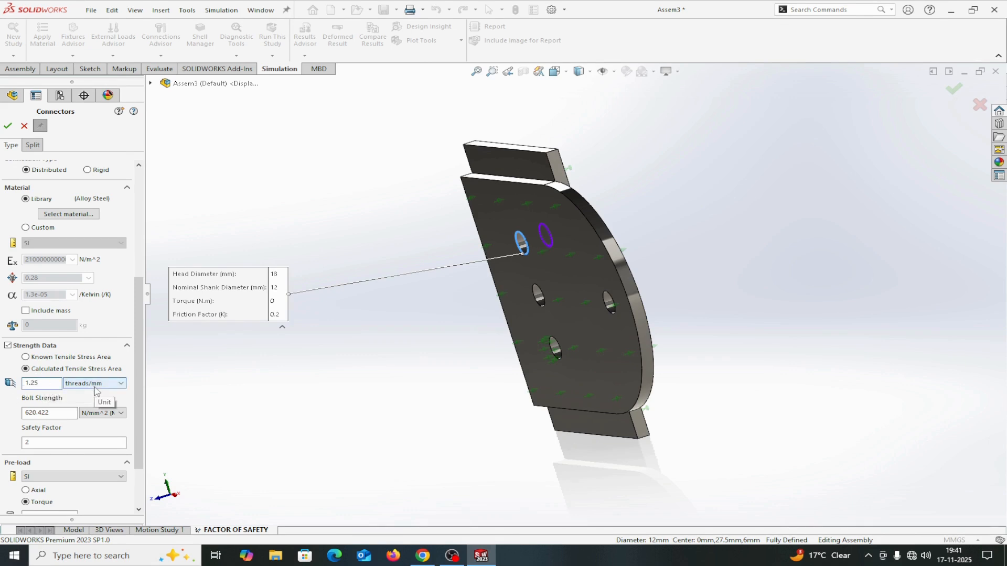
{"action": "left_click", "coordinate": [9, 128]}
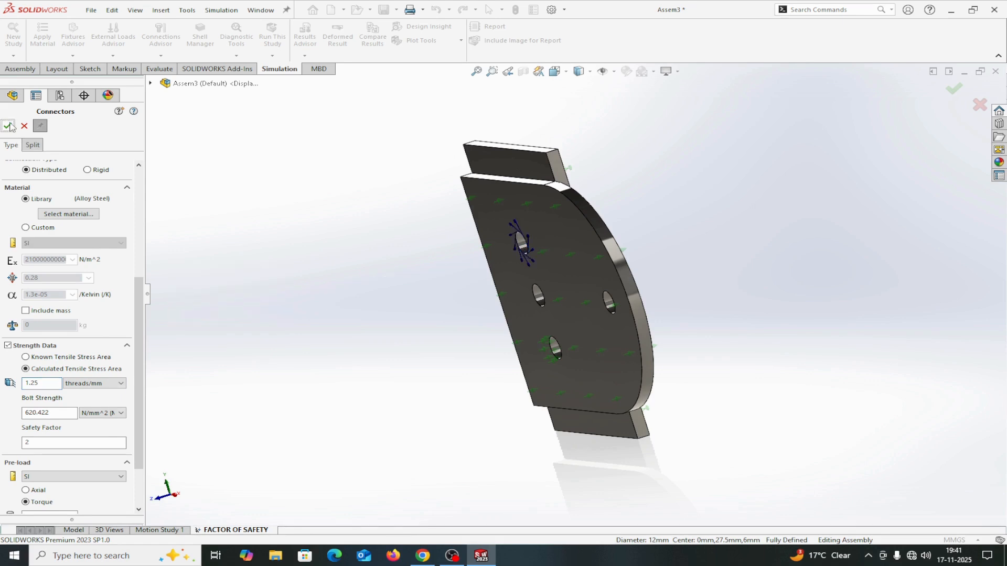
{"action": "scroll", "coordinate": [110, 249], "scroll_direction": "up", "scroll_amount": 6}
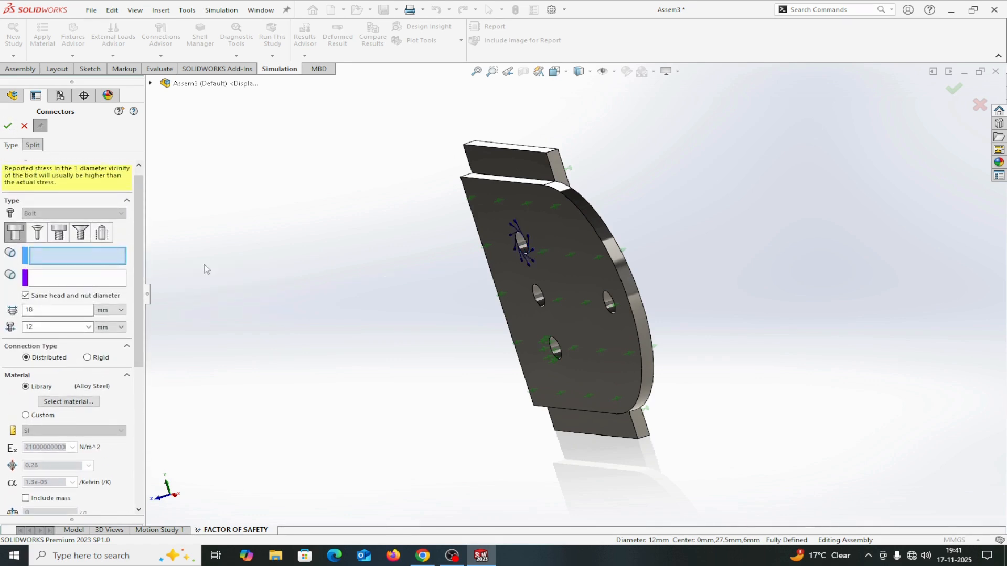
{"action": "left_click", "coordinate": [542, 305]}
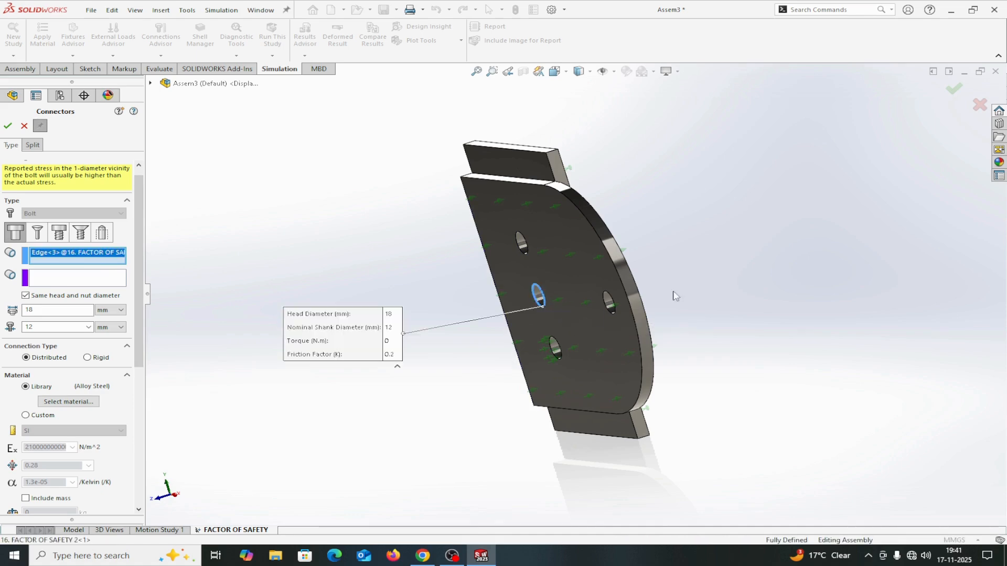
{"action": "middle_click_drag", "start_coordinate": [627, 304], "coordinate": [629, 291]}
{"action": "left_click", "coordinate": [618, 282]}
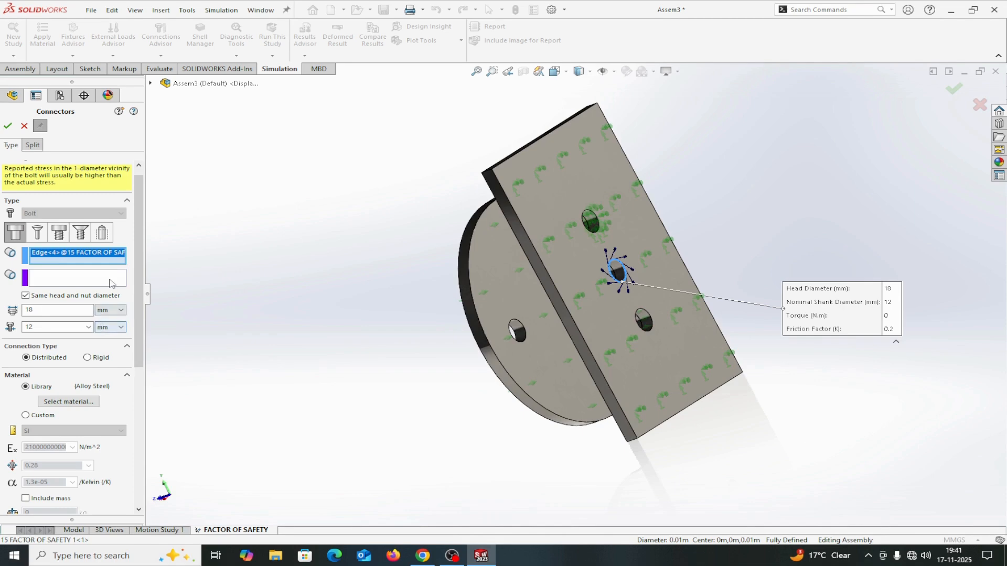
{"action": "right_click", "coordinate": [90, 258]}
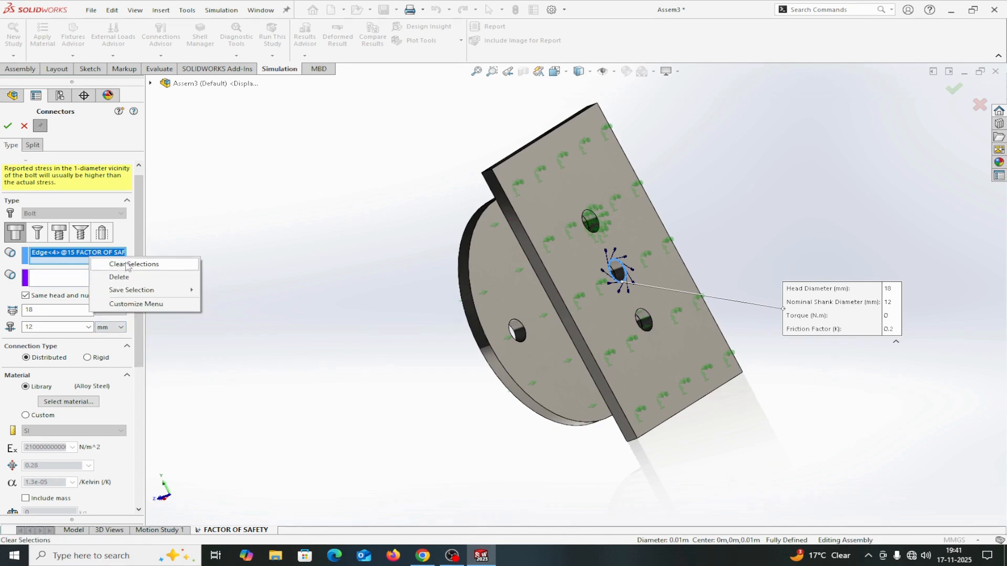
{"action": "left_click", "coordinate": [116, 262]}
{"action": "middle_click_drag", "start_coordinate": [345, 286], "coordinate": [511, 293]}
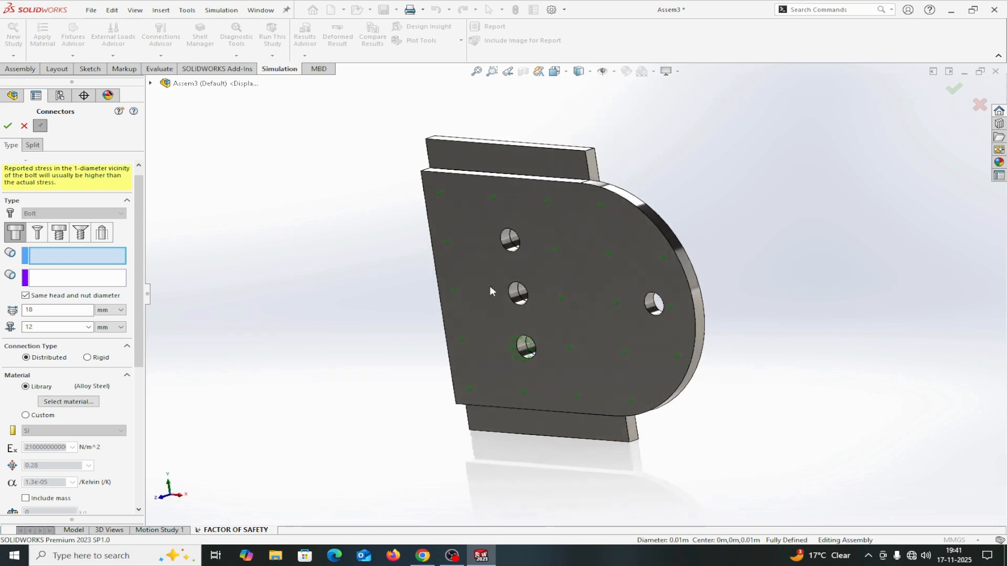
{"action": "left_click", "coordinate": [527, 307]}
{"action": "middle_click_drag", "start_coordinate": [789, 287], "coordinate": [660, 309]}
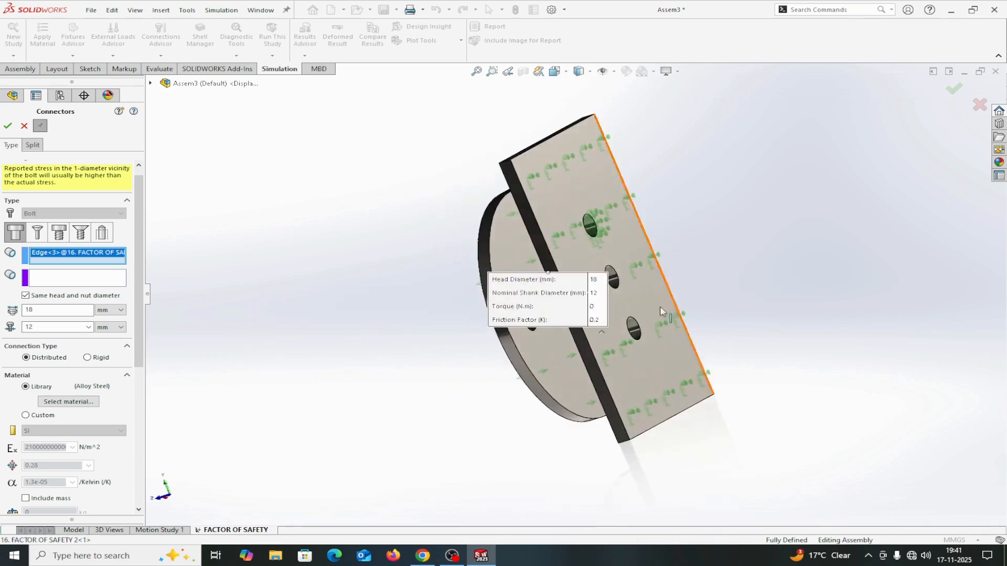
{"action": "left_click", "coordinate": [615, 286]}
{"action": "right_click", "coordinate": [77, 259]}
{"action": "left_click", "coordinate": [88, 258]}
{"action": "middle_click_drag", "start_coordinate": [249, 264], "coordinate": [377, 262]}
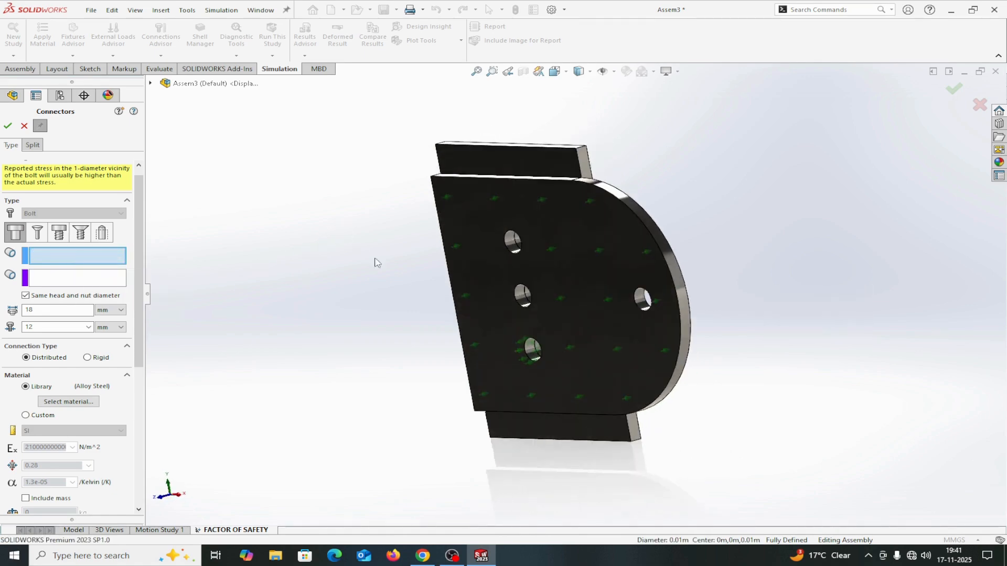
{"action": "left_click", "coordinate": [523, 309]}
{"action": "middle_click_drag", "start_coordinate": [697, 297], "coordinate": [652, 306]}
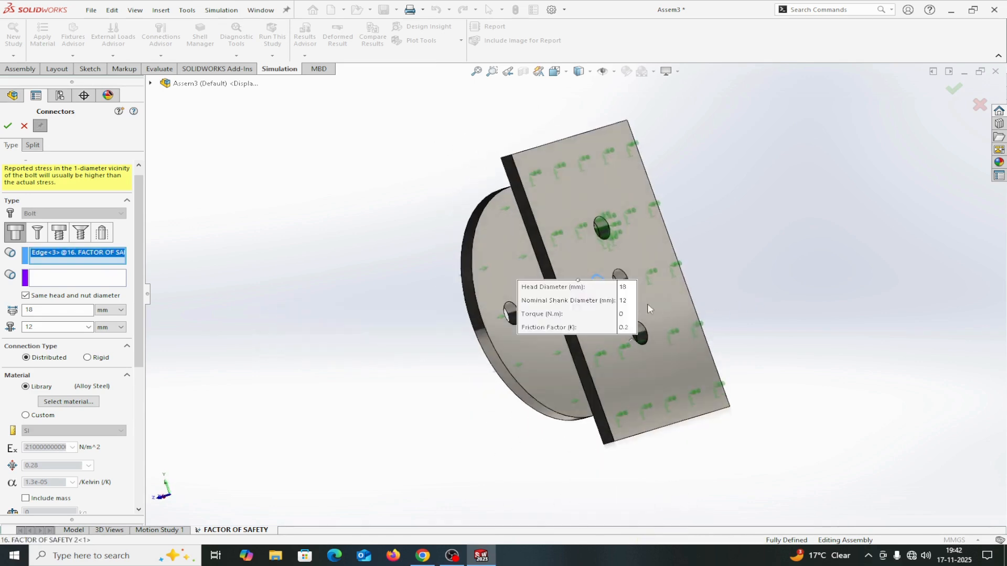
{"action": "left_click", "coordinate": [621, 276]}
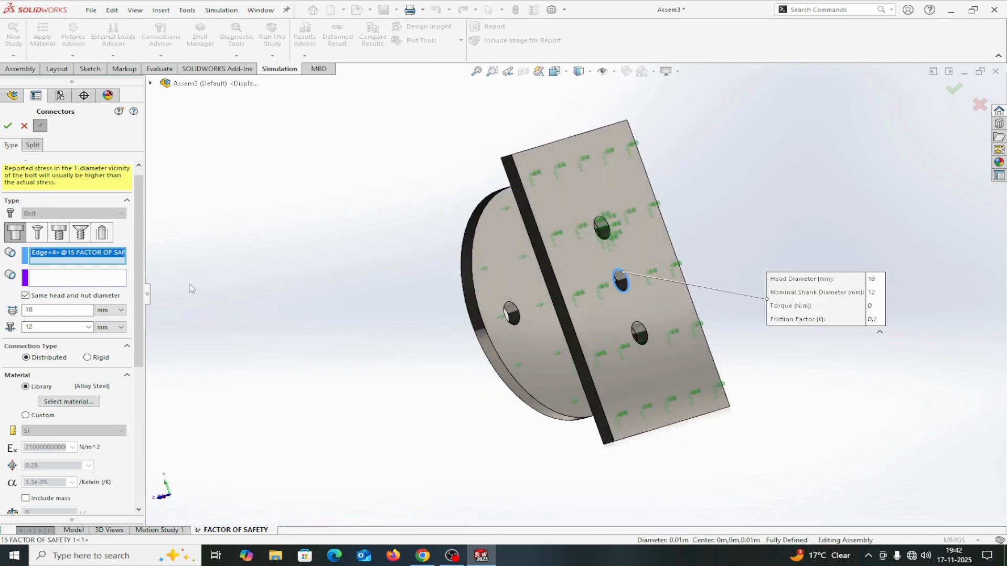
{"action": "right_click", "coordinate": [83, 261]}
{"action": "left_click", "coordinate": [97, 262]}
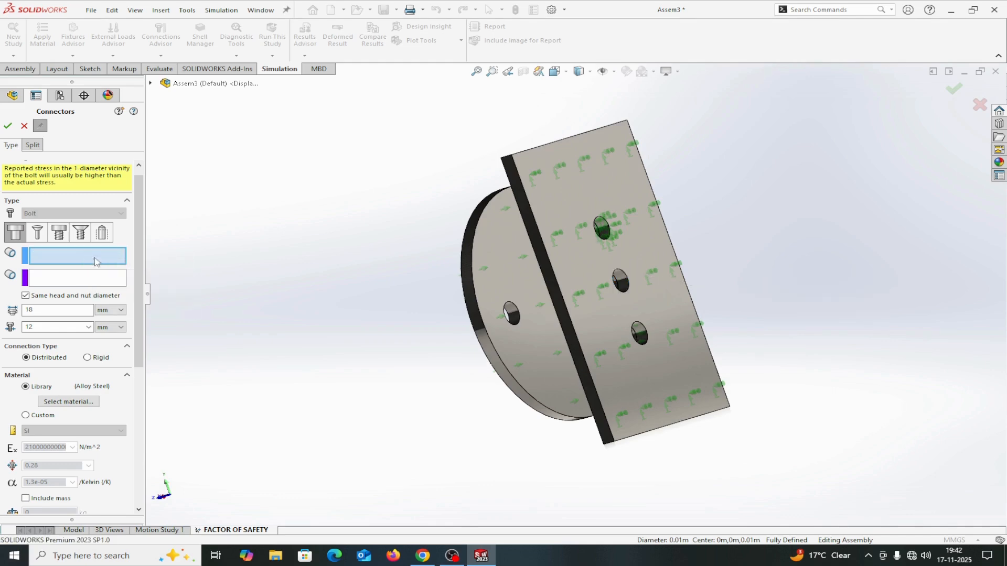
- Create a bolt connector through the middle aligned hole, with its head edge on the rounded plate and nut edge on the rectangular plate
{"action": "middle_click_drag", "start_coordinate": [287, 285], "coordinate": [439, 288]}
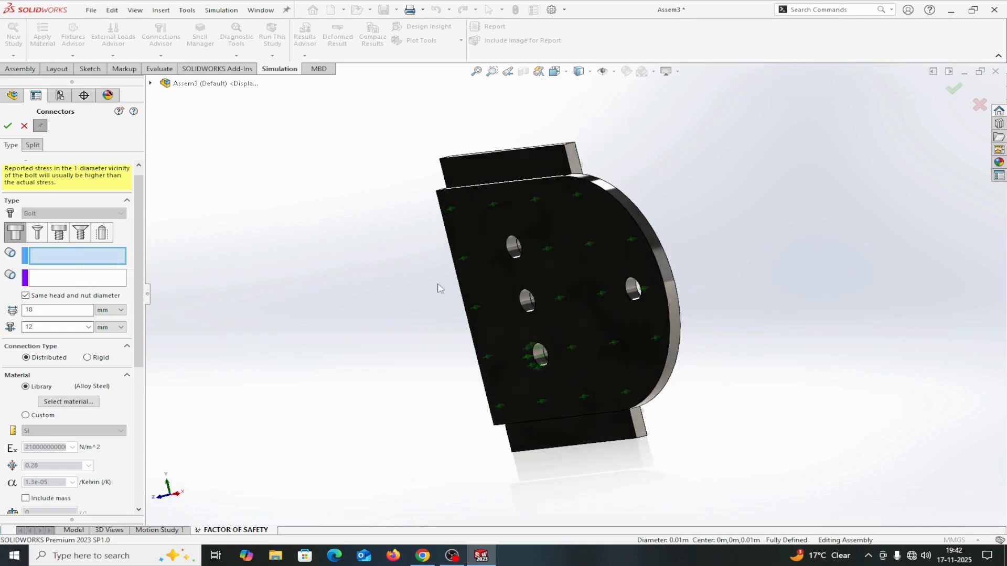
{"action": "left_click", "coordinate": [531, 313]}
{"action": "middle_click_drag", "start_coordinate": [714, 303], "coordinate": [609, 303]}
{"action": "left_click", "coordinate": [71, 284]}
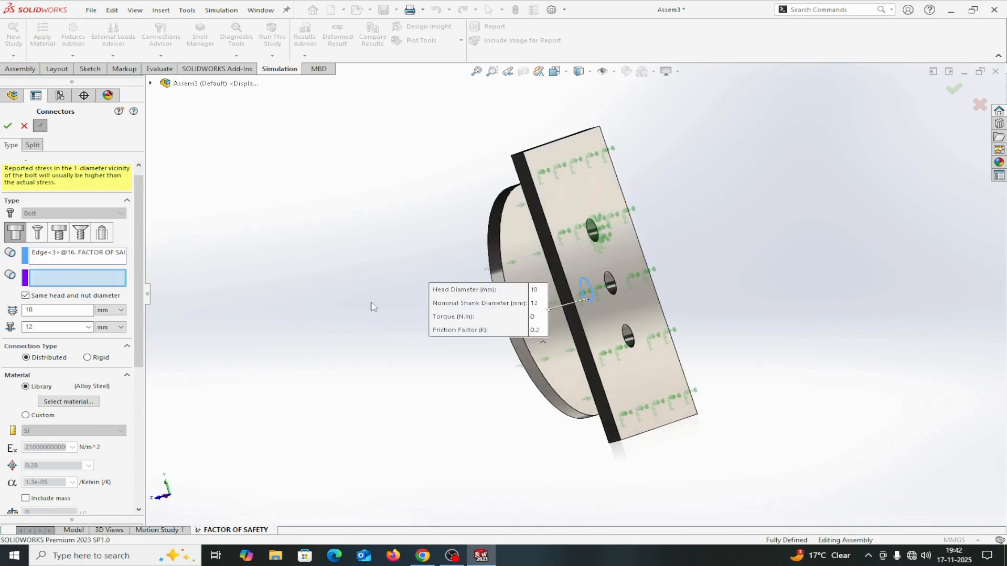
{"action": "left_click", "coordinate": [612, 297]}
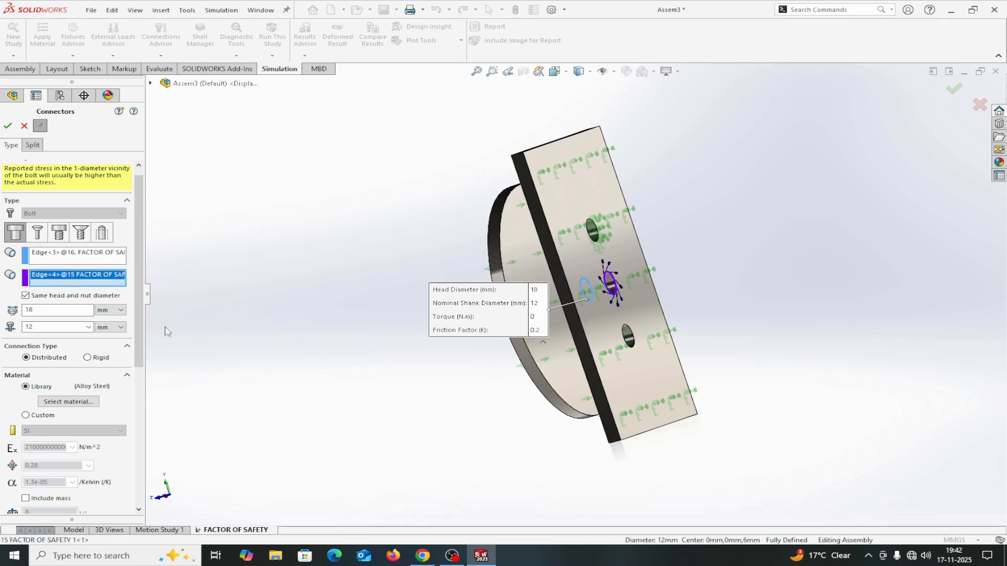
{"action": "left_click_drag", "start_coordinate": [140, 325], "coordinate": [124, 443]}
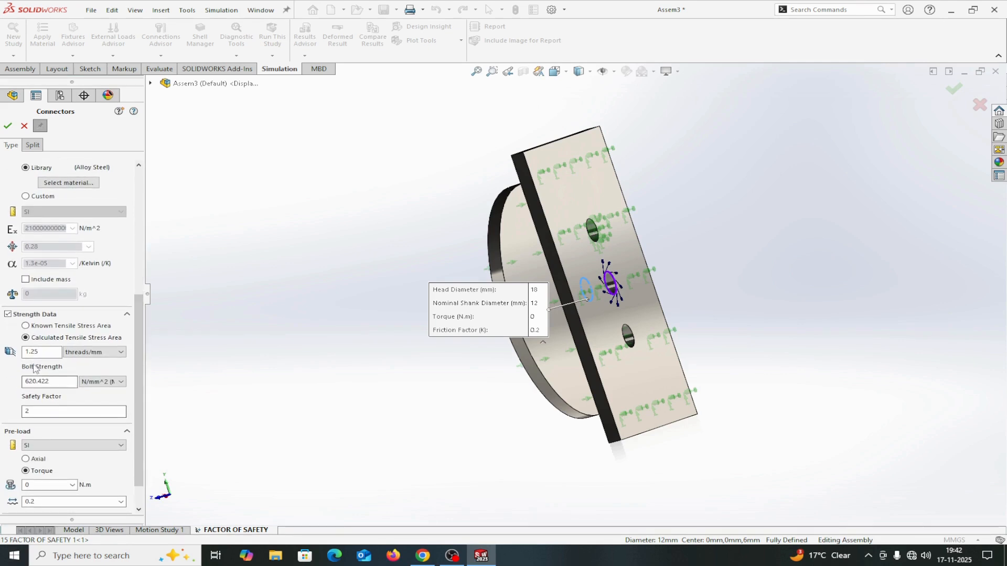
{"action": "left_click_drag", "start_coordinate": [139, 370], "coordinate": [146, 236]}
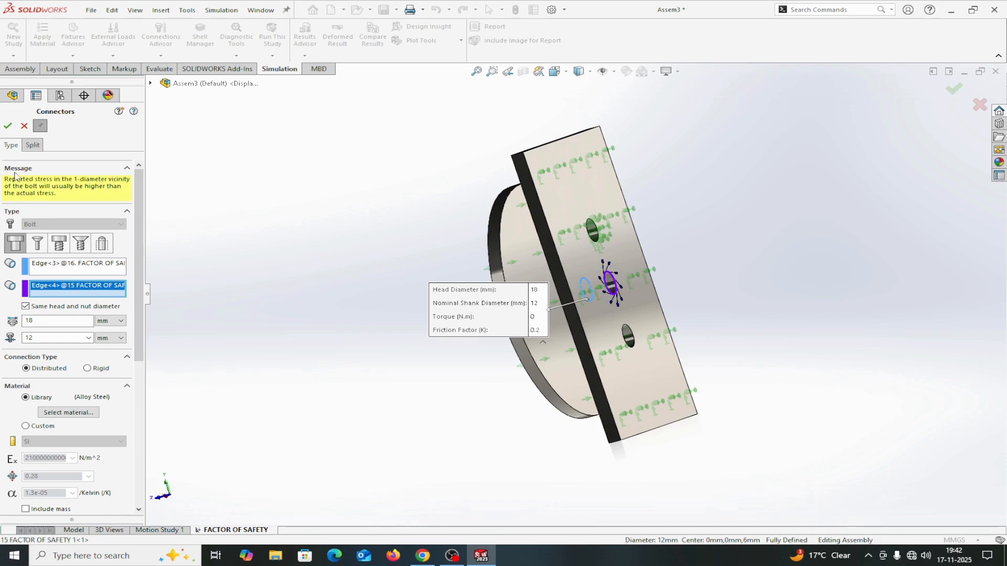
{"action": "left_click", "coordinate": [9, 127]}
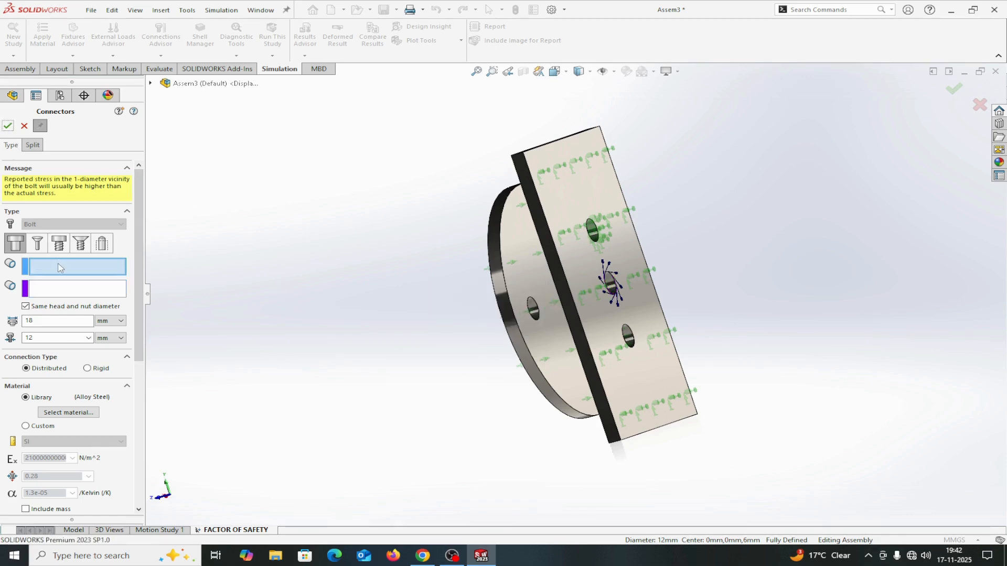
- Create a bolt connector through the lowest aligned hole, head edge on the rounded plate and nut edge on the rectangular plate, and finish defining connectors
{"action": "middle_click_drag", "start_coordinate": [420, 358], "coordinate": [515, 340]}
{"action": "scroll", "coordinate": [545, 346], "scroll_direction": "up", "scroll_amount": 5}
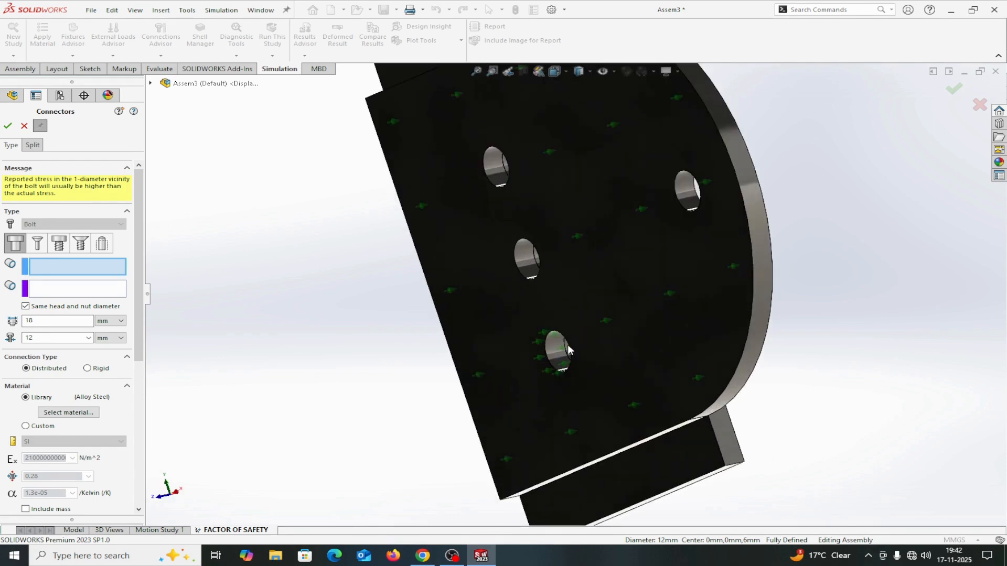
{"action": "left_click", "coordinate": [567, 348]}
{"action": "middle_click_drag", "start_coordinate": [778, 367], "coordinate": [741, 361]}
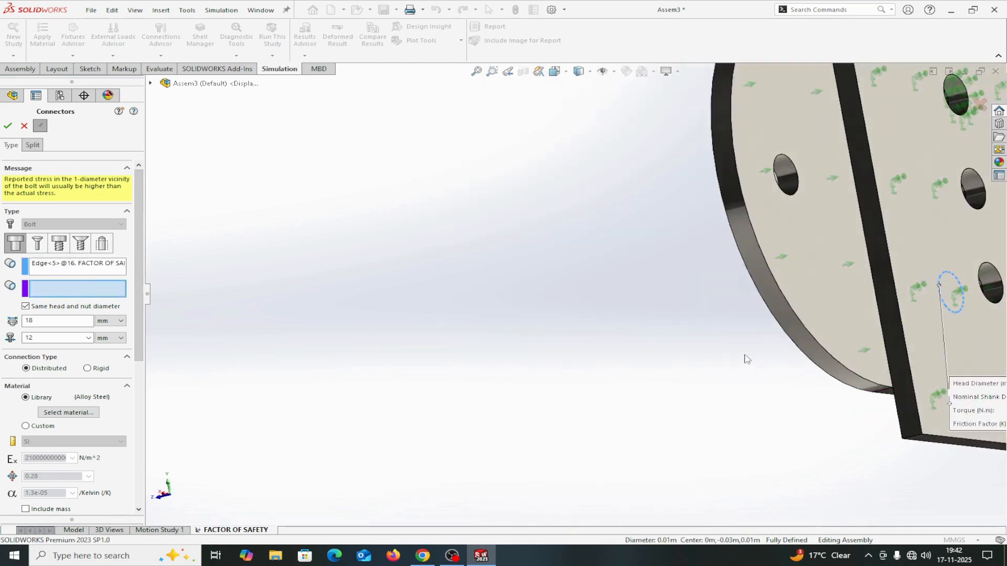
{"action": "left_click", "coordinate": [987, 283]}
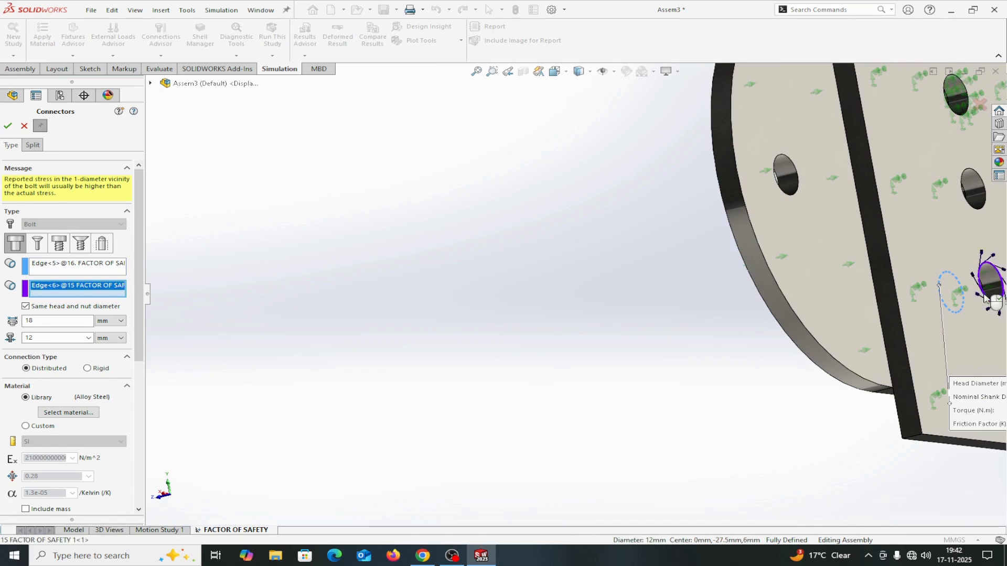
{"action": "left_click_drag", "start_coordinate": [140, 325], "coordinate": [140, 451]}
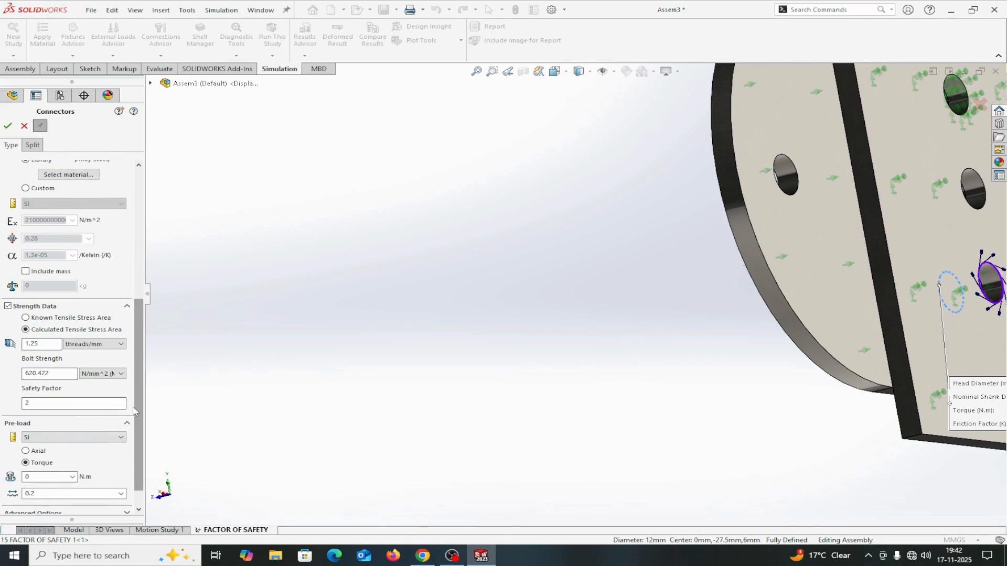
{"action": "mouse_move", "coordinate": [137, 404]}
{"action": "left_mouse_down"}
{"action": "mouse_move", "coordinate": [135, 389]}
{"action": "mouse_move", "coordinate": [135, 417]}
{"action": "left_mouse_up"}
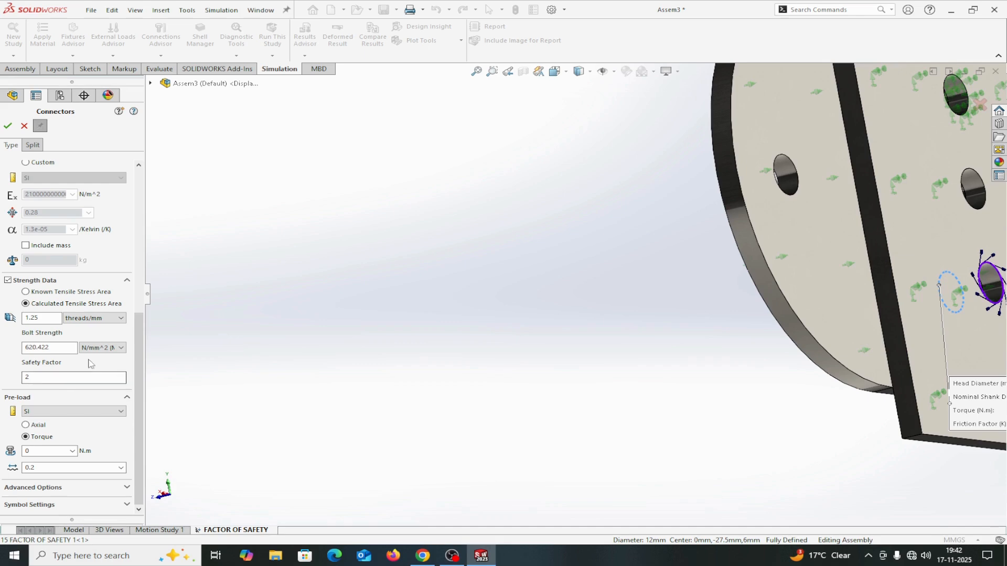
{"action": "left_click_drag", "start_coordinate": [141, 324], "coordinate": [141, 226]}
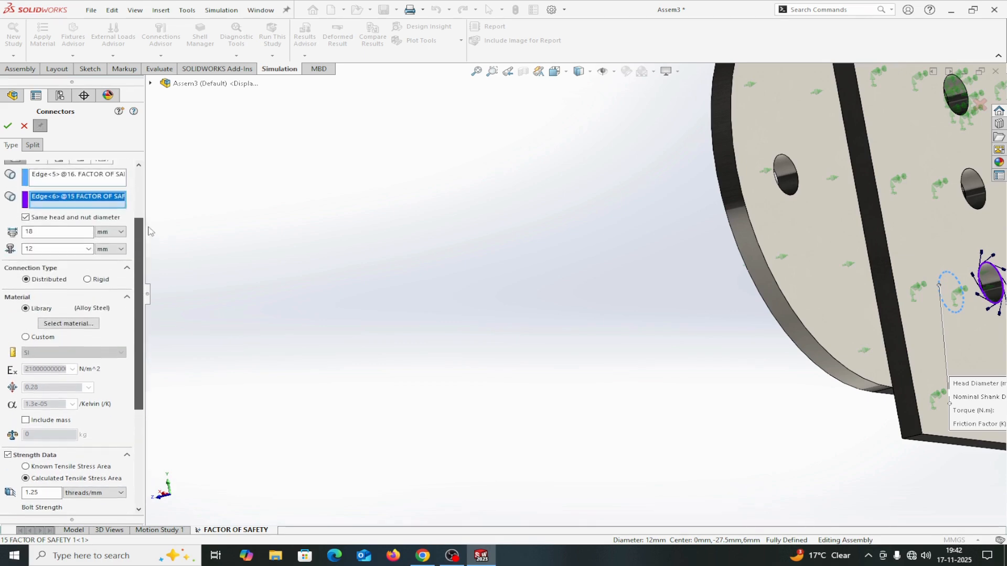
{"action": "left_click", "coordinate": [8, 127]}
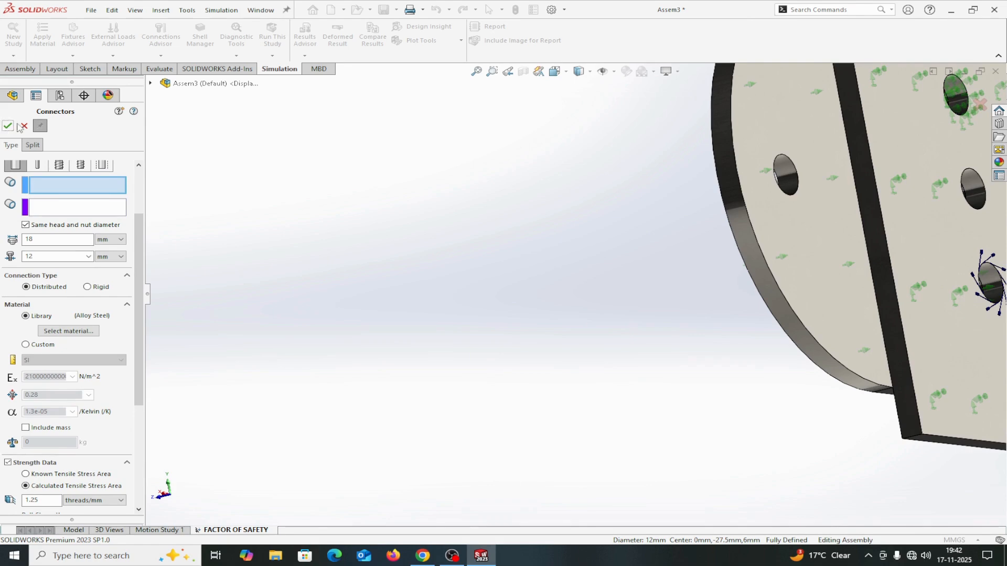
{"action": "left_click", "coordinate": [8, 126]}
- Show the bolted assembly in the standard isometric view
{"action": "scroll", "coordinate": [361, 256], "scroll_direction": "up", "scroll_amount": 3}
{"action": "middle_click_drag", "start_coordinate": [363, 258], "coordinate": [497, 259]}
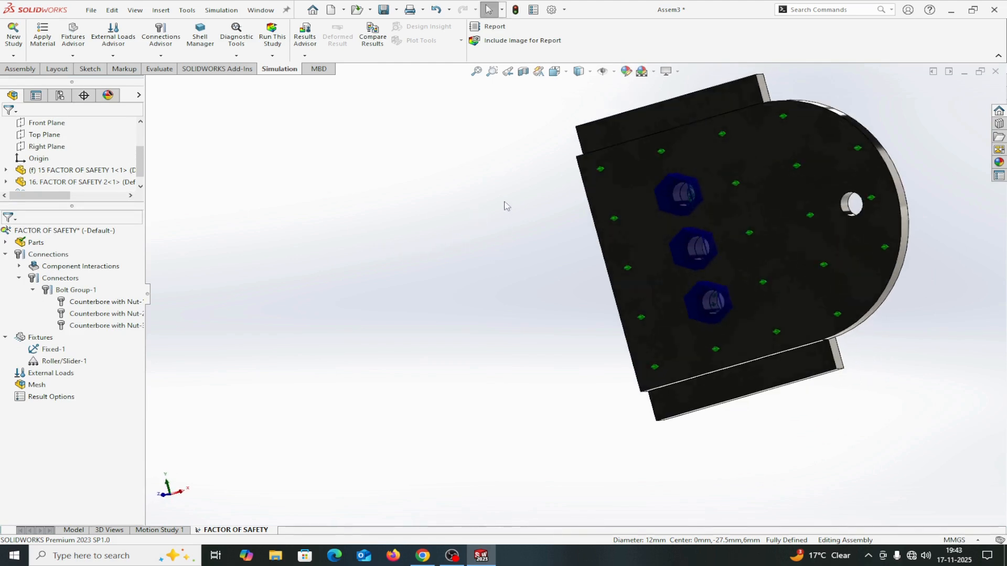
{"action": "left_click", "coordinate": [19, 68]}
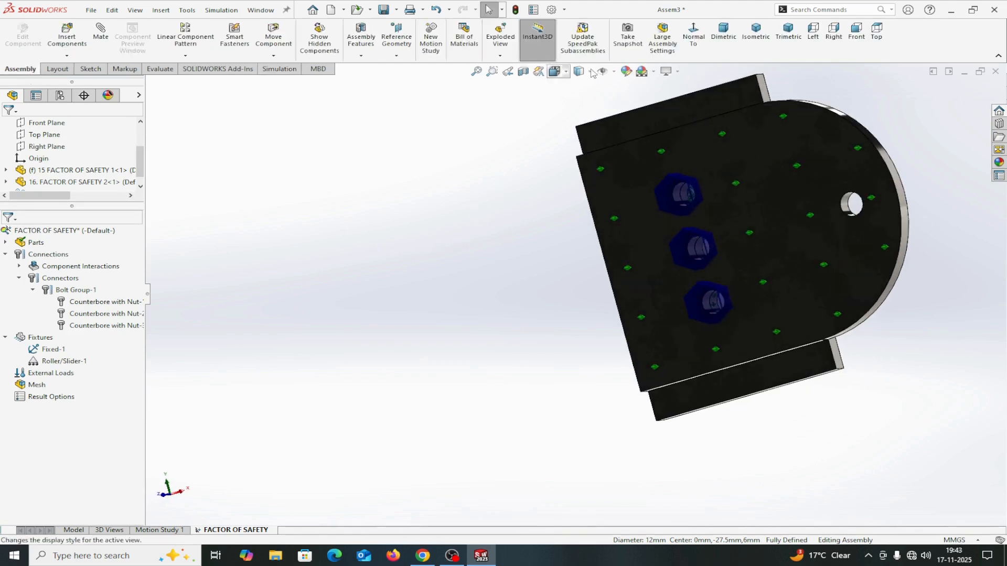
{"action": "left_click", "coordinate": [756, 31]}
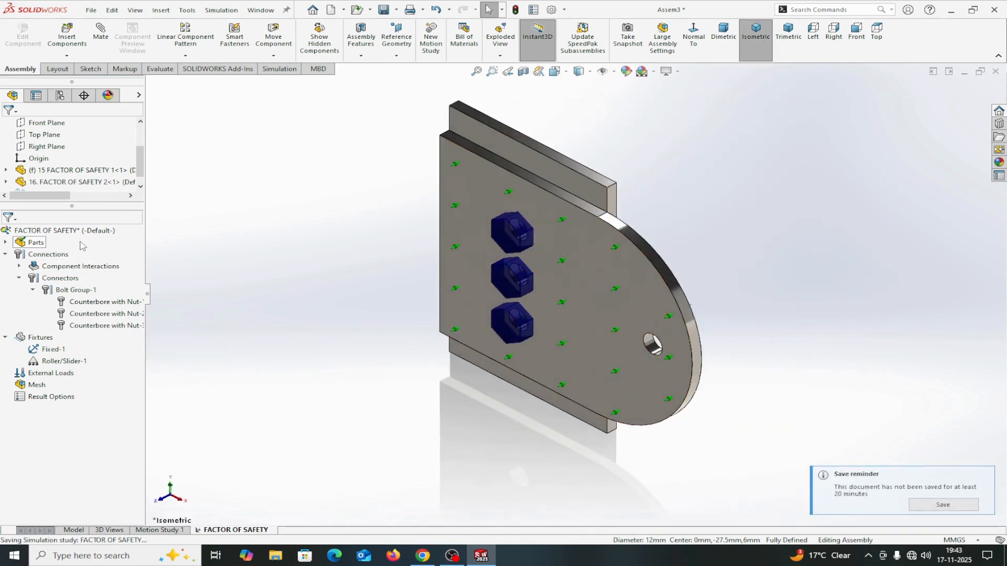
- Check the material assigned to the study's parts without changing it
{"action": "right_click", "coordinate": [41, 243]}
{"action": "left_click", "coordinate": [78, 251]}
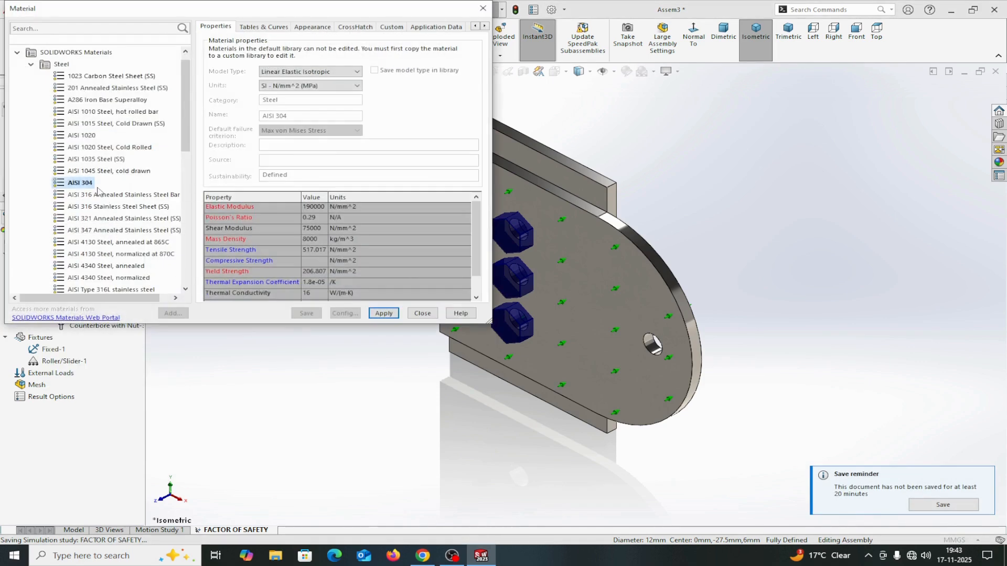
{"action": "left_click", "coordinate": [483, 8]}
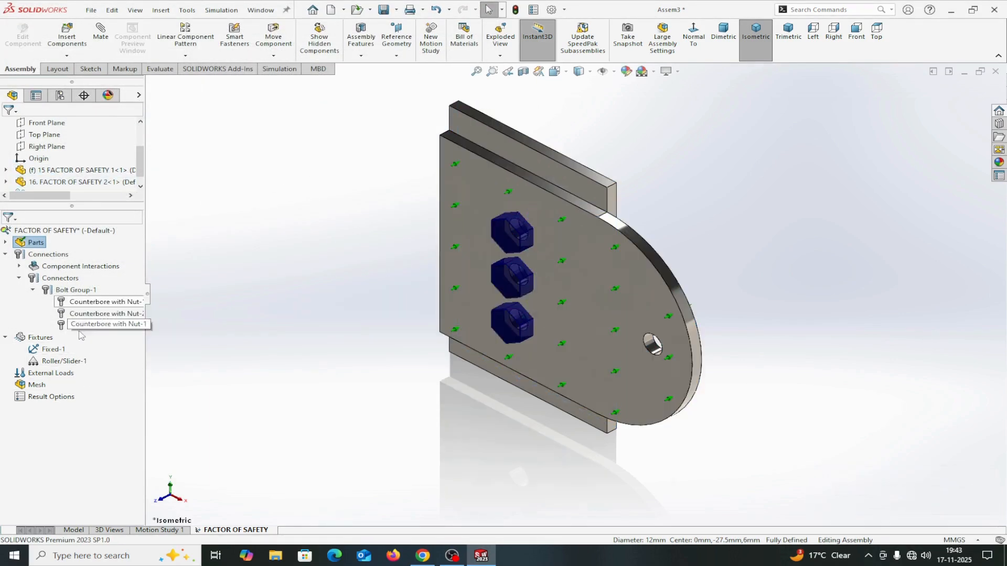
- Automatically find the touching faces between the rounded and rectangular plates and create a Contact local interaction from them
{"action": "right_click", "coordinate": [67, 279]}
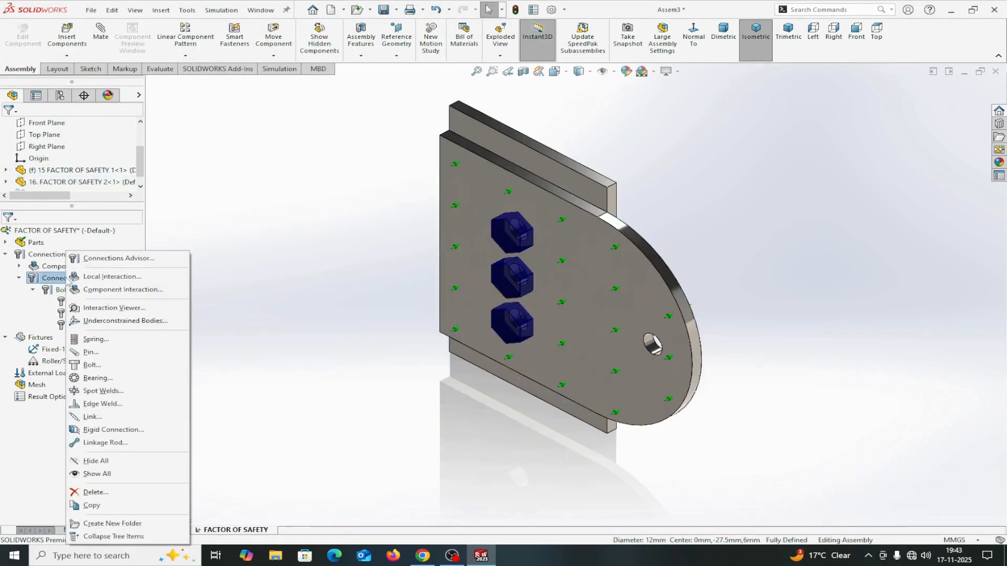
{"action": "right_click", "coordinate": [52, 255]}
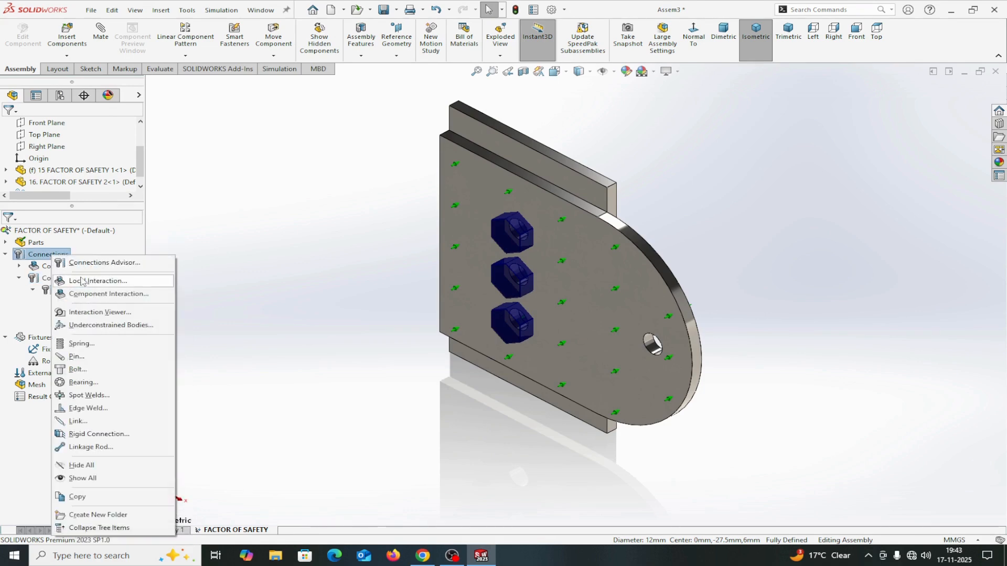
{"action": "left_click", "coordinate": [82, 284]}
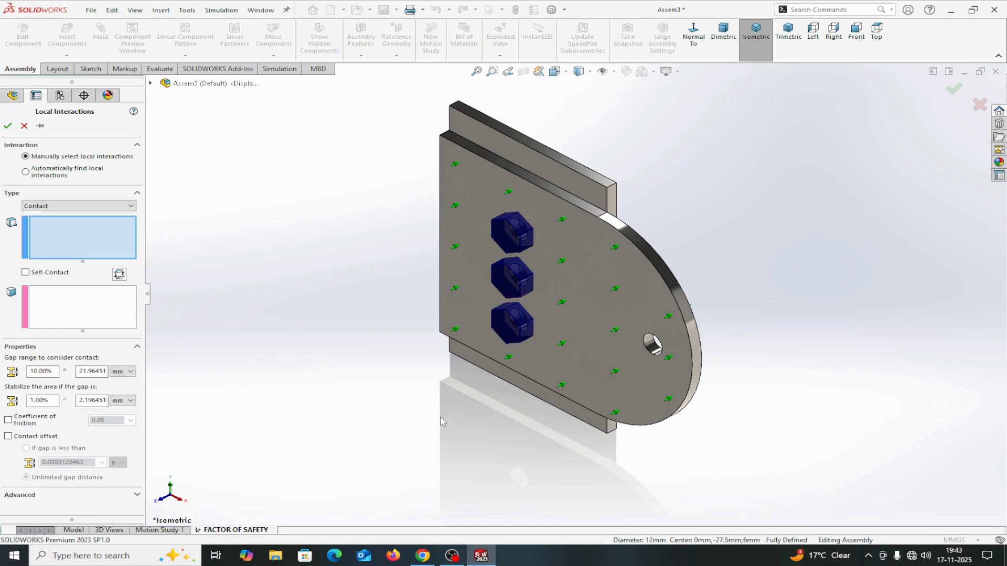
{"action": "left_click", "coordinate": [26, 172]}
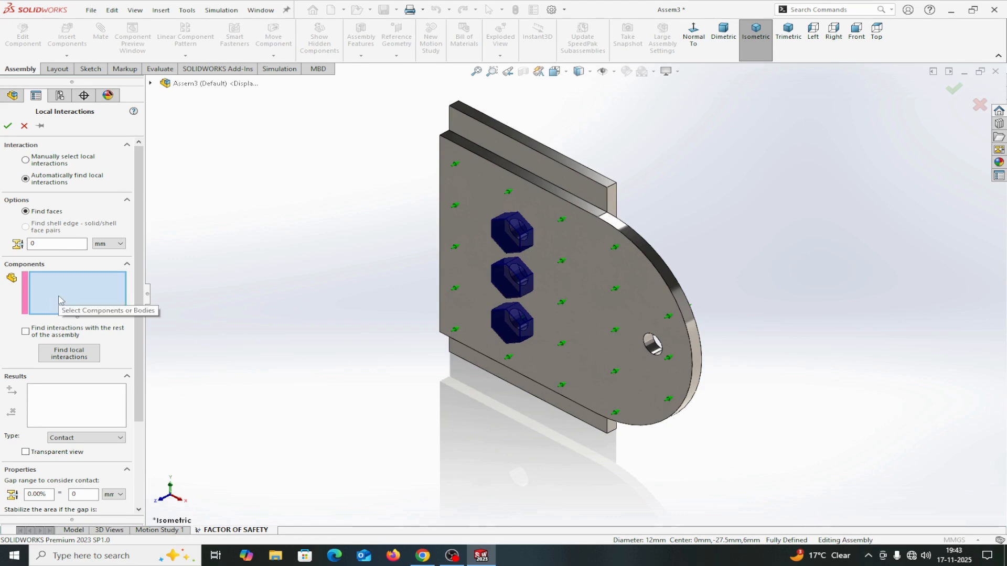
{"action": "left_click", "coordinate": [559, 282]}
{"action": "left_click", "coordinate": [595, 193]}
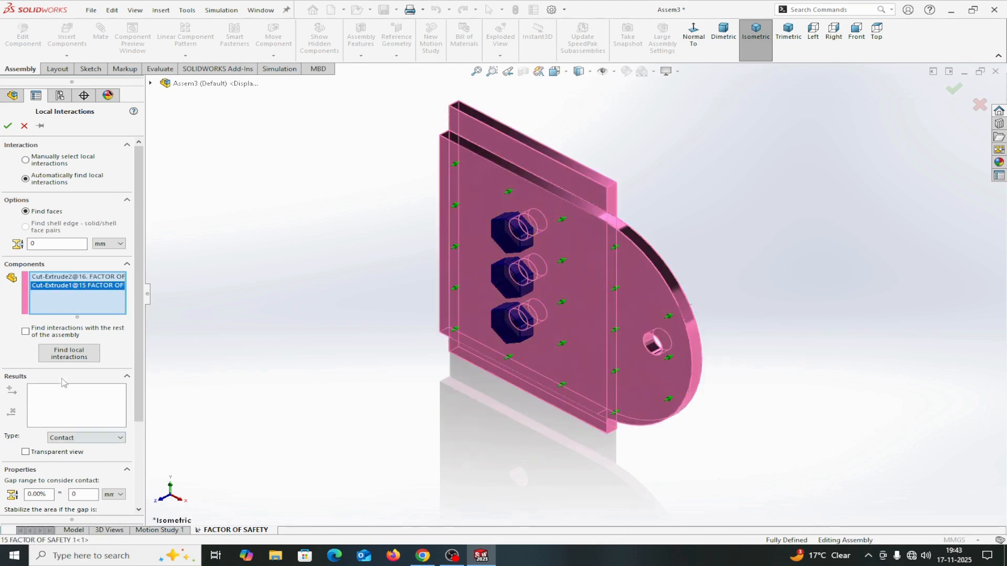
{"action": "left_click", "coordinate": [68, 354]}
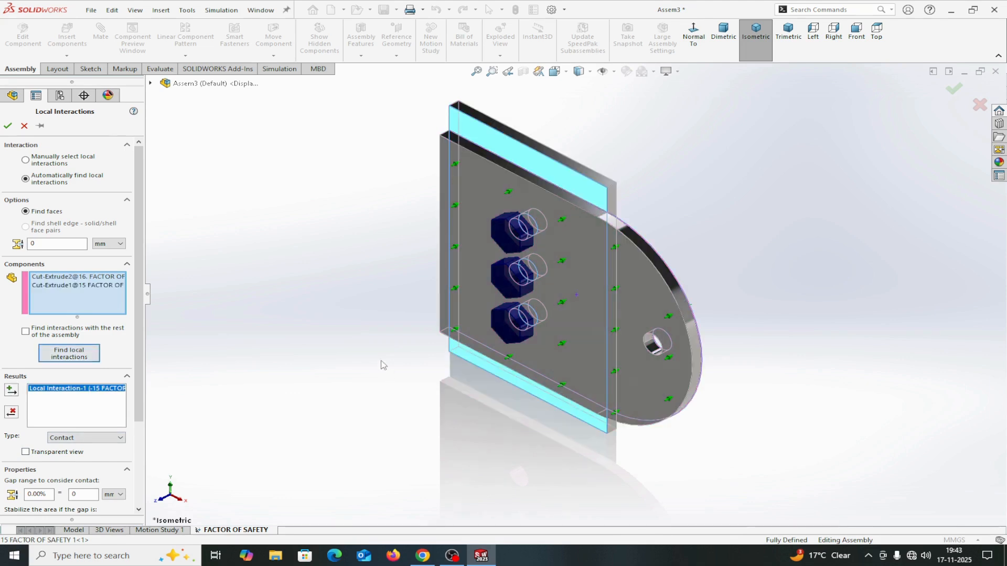
{"action": "left_click", "coordinate": [8, 126]}
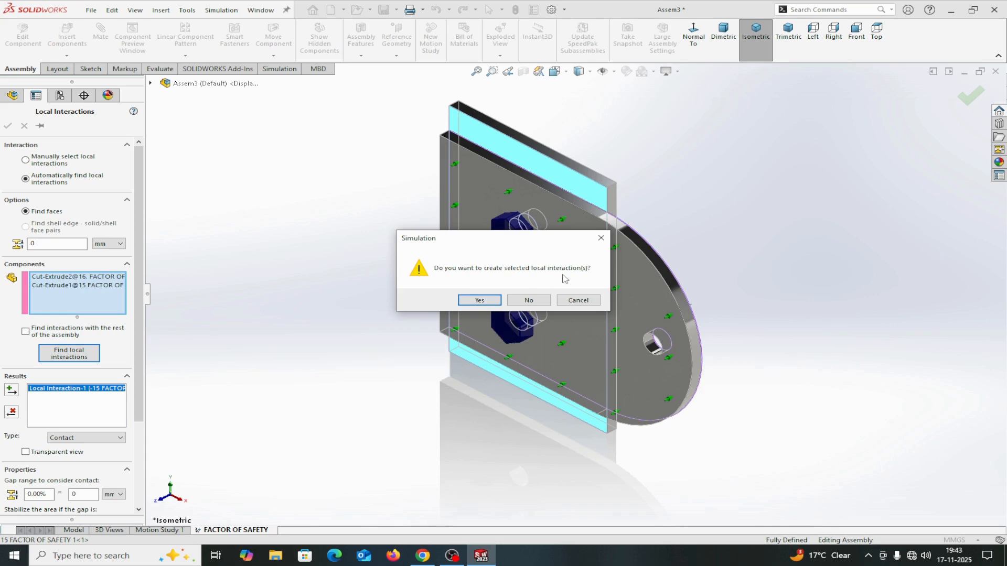
{"action": "left_click", "coordinate": [486, 301]}
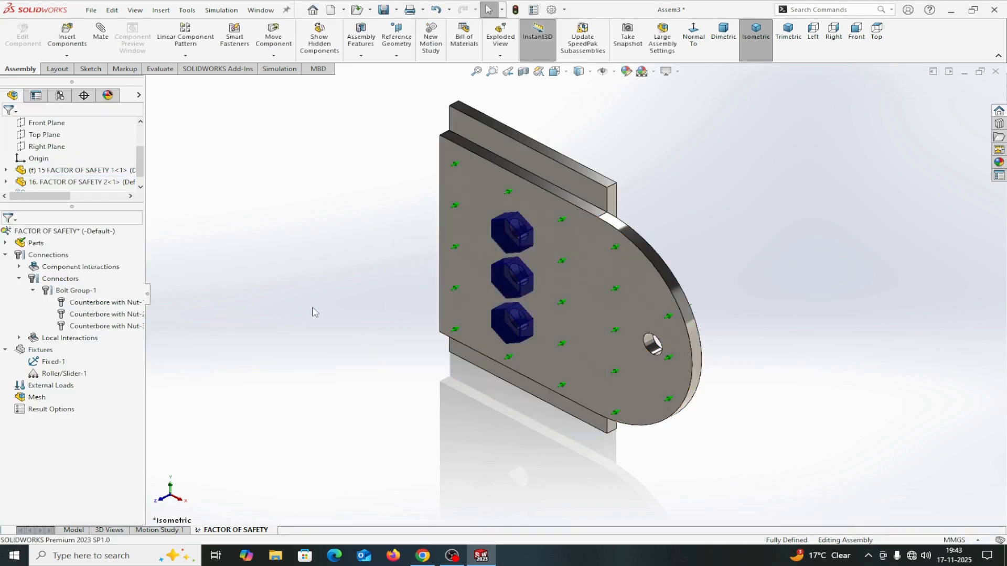
- Start a force load on the cylindrical face of the single hole near the rounded plate's curved end
{"action": "right_click", "coordinate": [61, 392]}
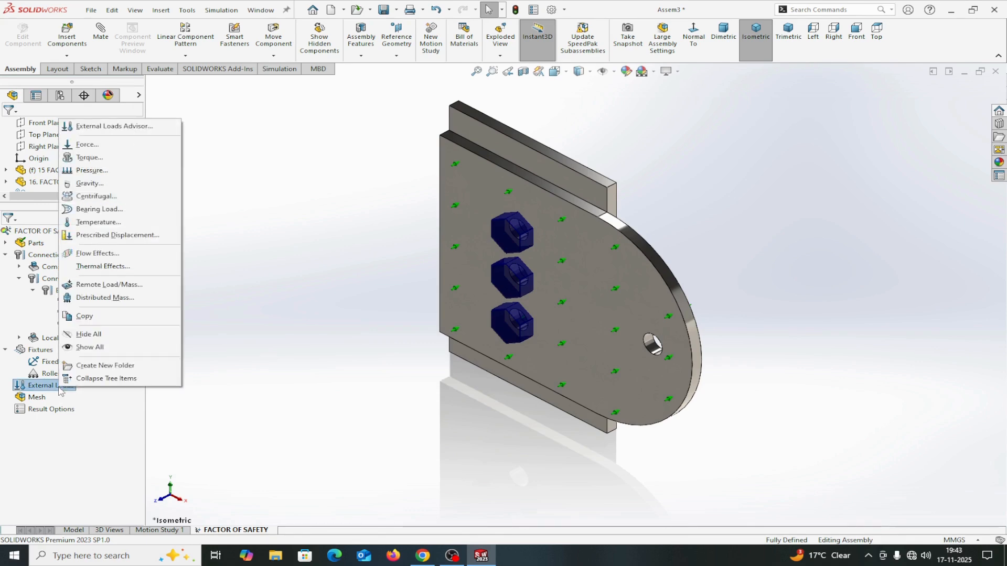
{"action": "left_click", "coordinate": [88, 146]}
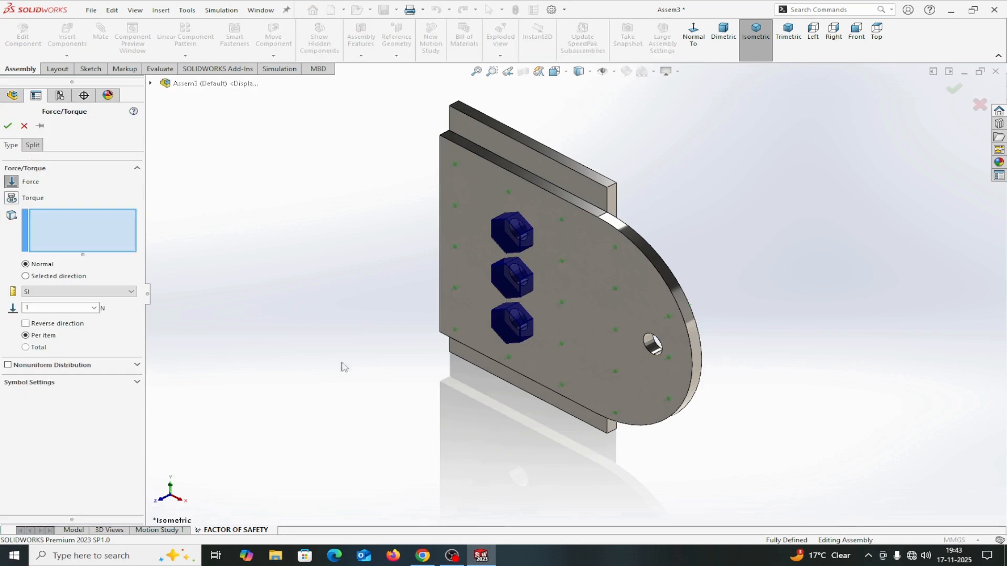
{"action": "scroll", "coordinate": [629, 341], "scroll_direction": "down", "scroll_amount": 6}
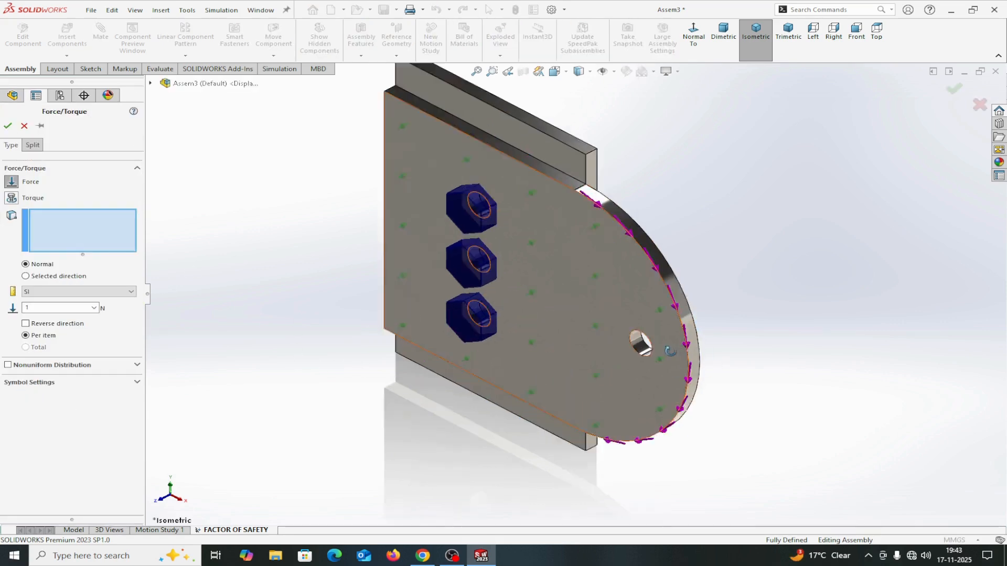
{"action": "left_click", "coordinate": [588, 346]}
{"action": "left_click", "coordinate": [588, 346]}
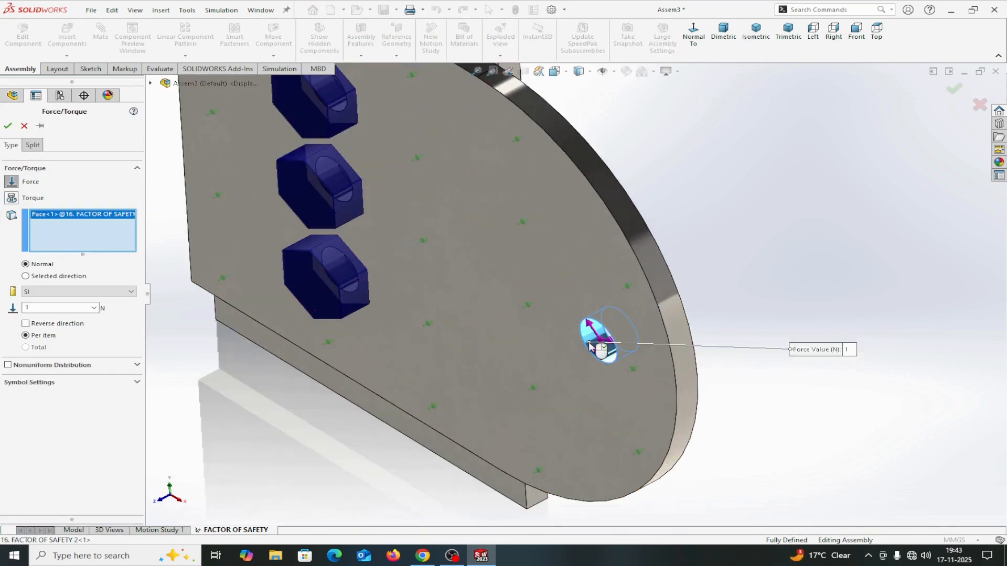
{"action": "scroll", "coordinate": [383, 392], "scroll_direction": "up", "scroll_amount": 5}
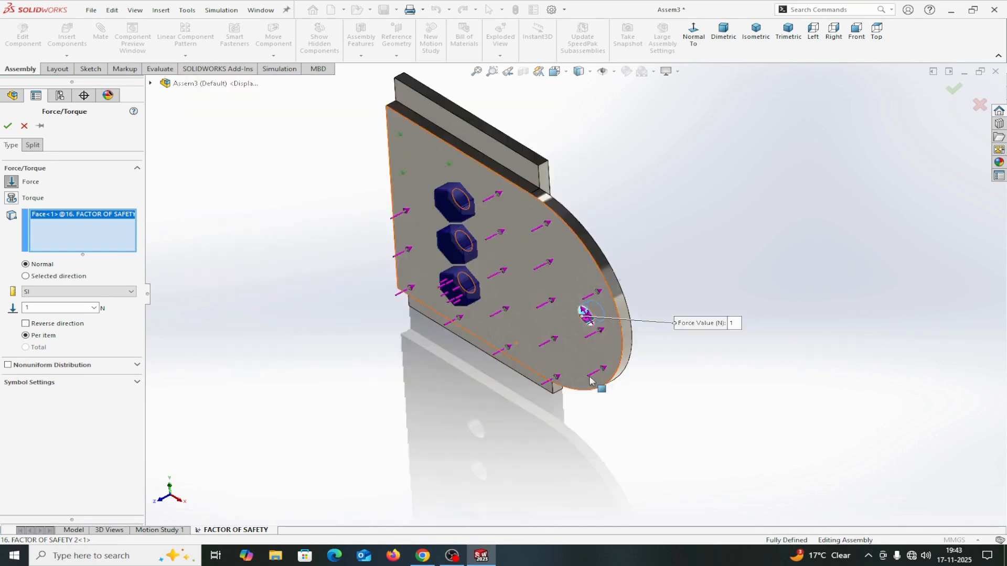
{"action": "middle_click_drag", "start_coordinate": [633, 368], "coordinate": [691, 319]}
{"action": "scroll", "coordinate": [641, 315], "scroll_direction": "down", "scroll_amount": 3}
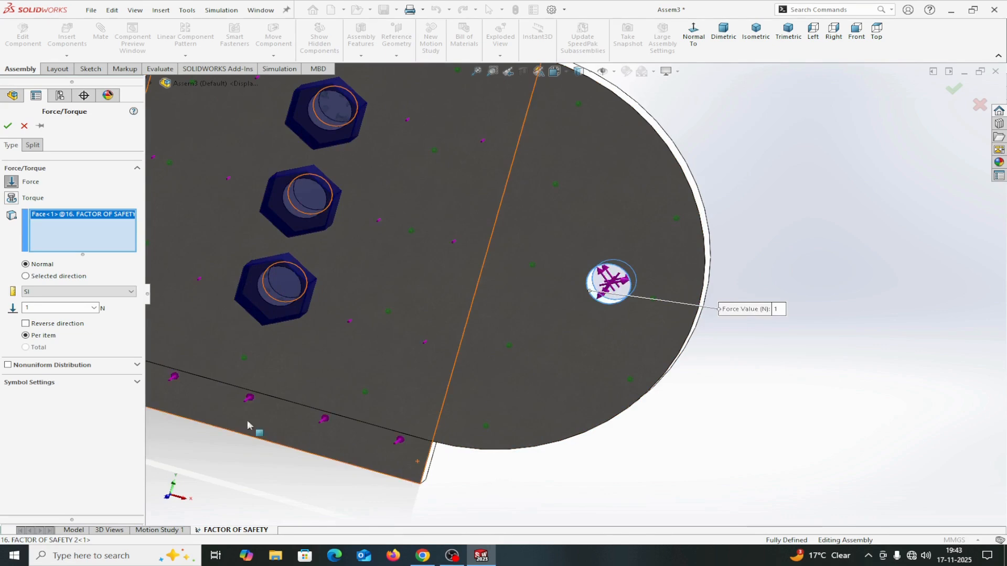
- Direct the force normal to the Top Plane with a value of 20000 N per item, reversed to act downward
{"action": "left_click", "coordinate": [25, 277]}
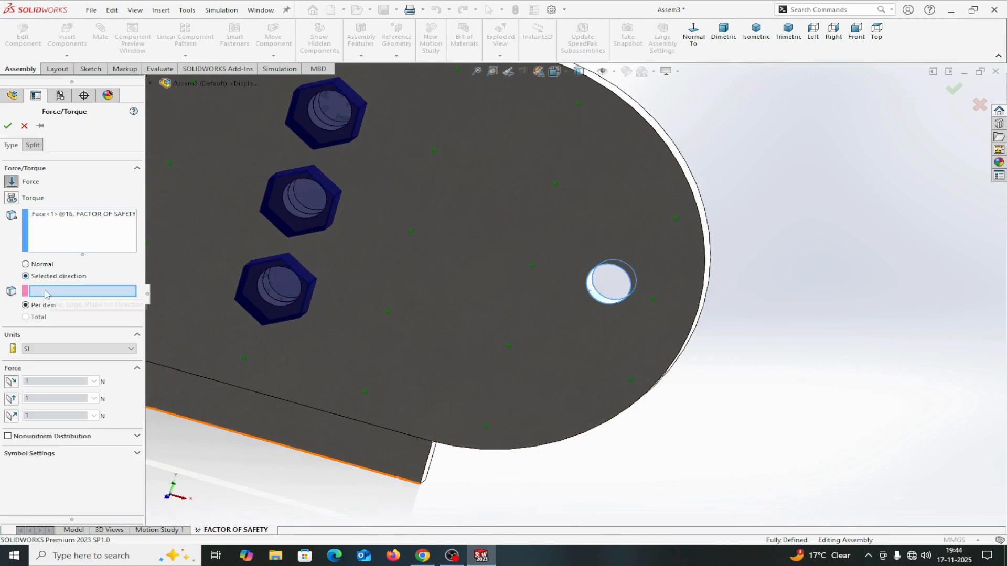
{"action": "left_click", "coordinate": [151, 85]}
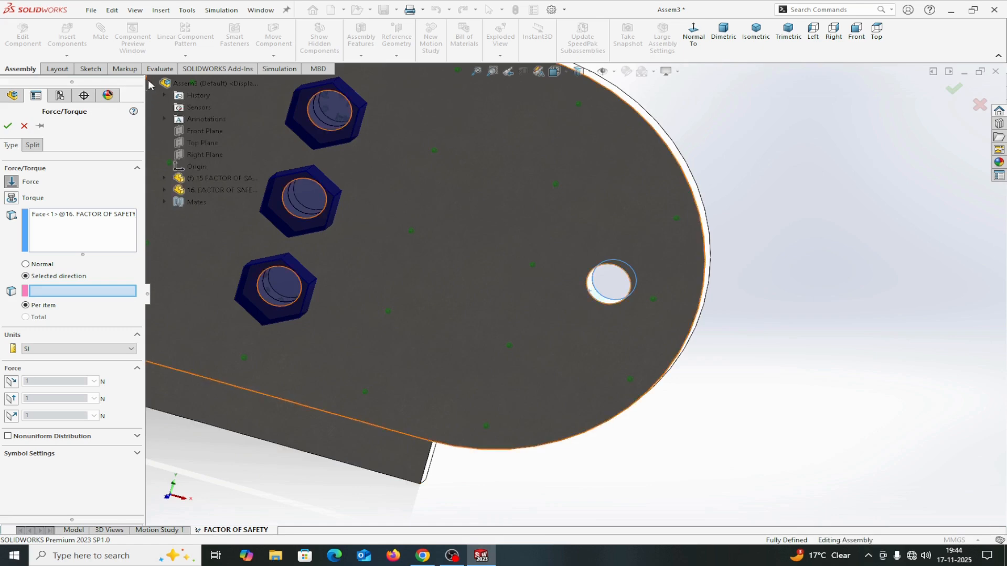
{"action": "left_click", "coordinate": [183, 144]}
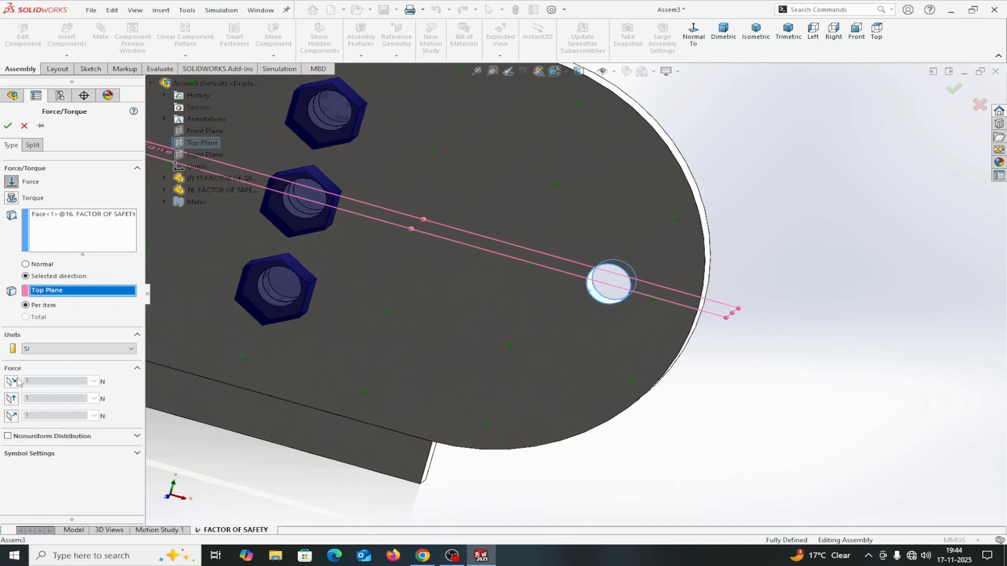
{"action": "left_click", "coordinate": [11, 417]}
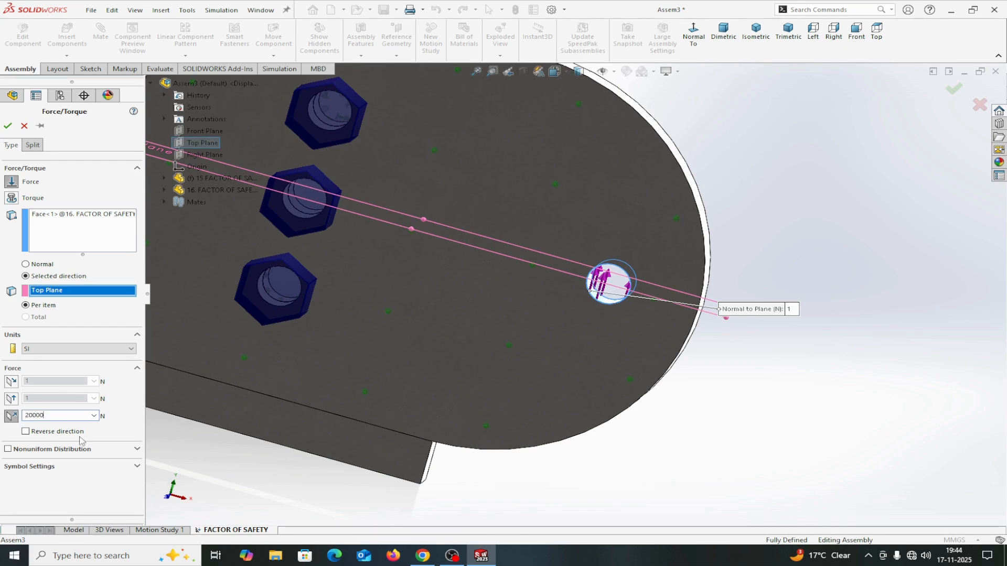
{"action": "left_click", "coordinate": [262, 467]}
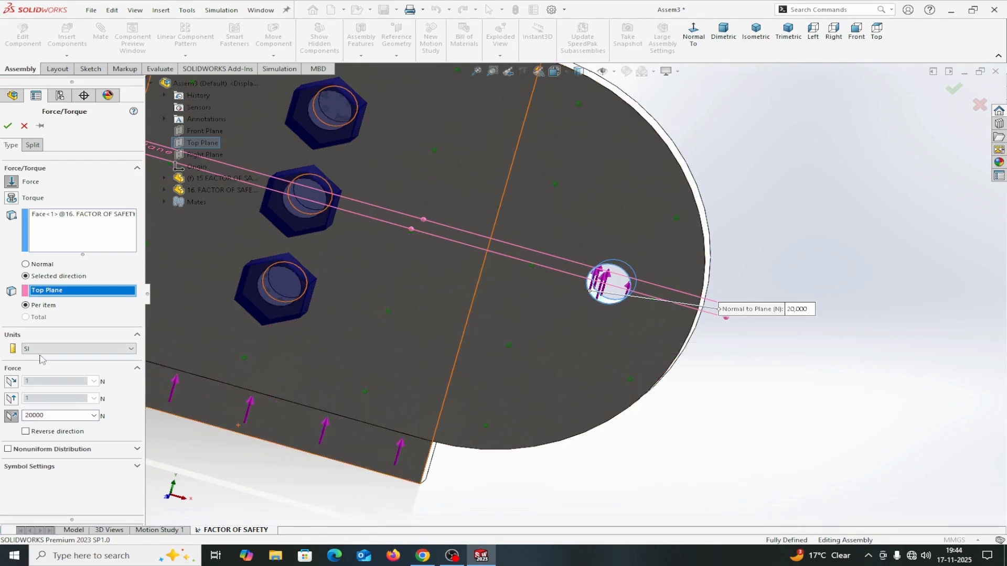
{"action": "left_click", "coordinate": [25, 432]}
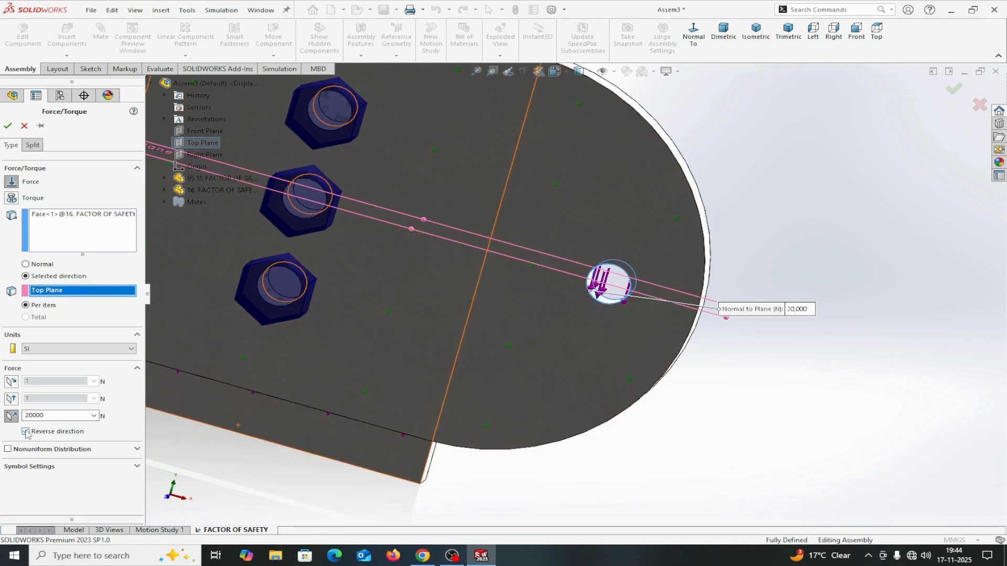
- Set the force symbols to size 300 and a light red colour, and apply the load
{"action": "left_click", "coordinate": [138, 467]}
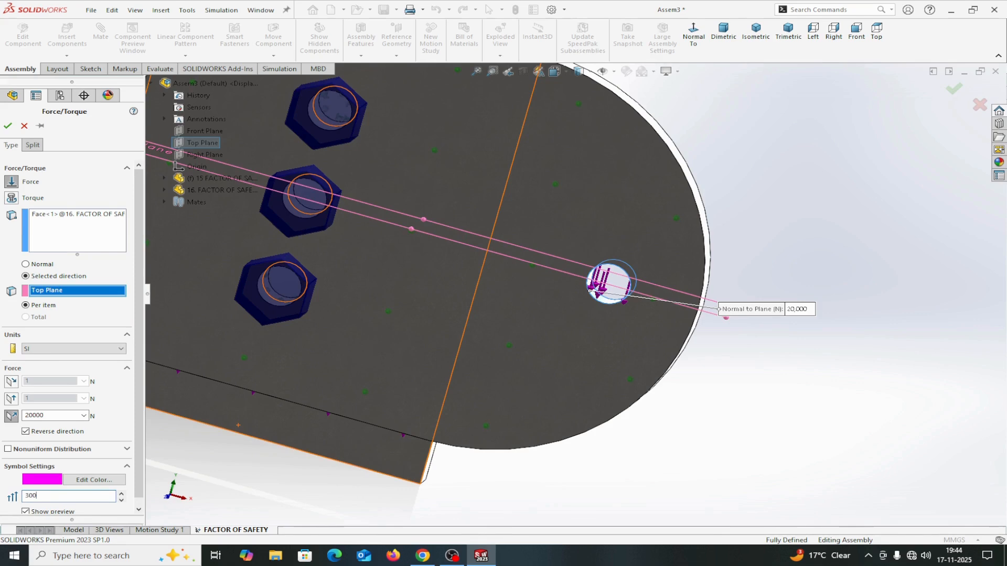
{"action": "left_click", "coordinate": [91, 480]}
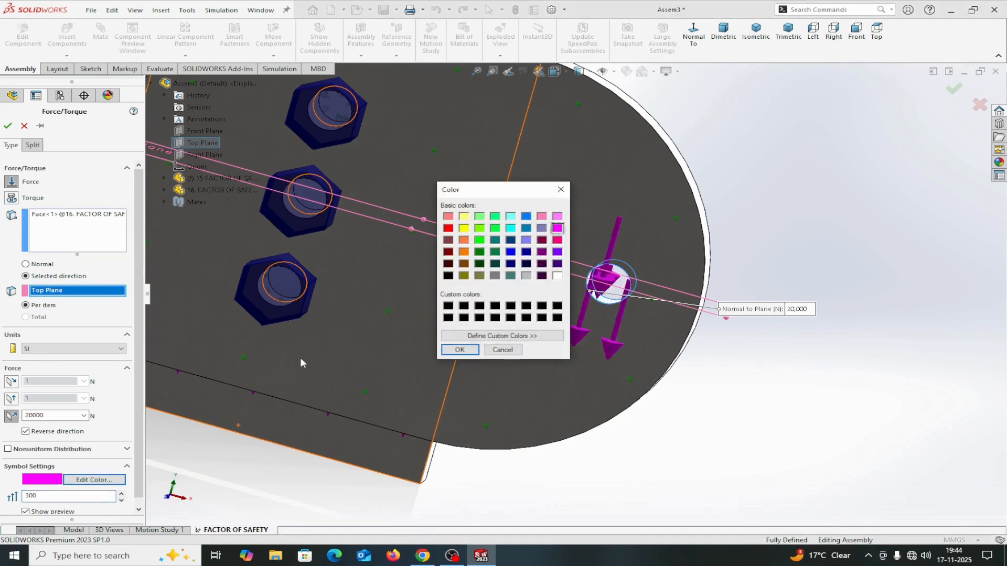
{"action": "left_click", "coordinate": [448, 217]}
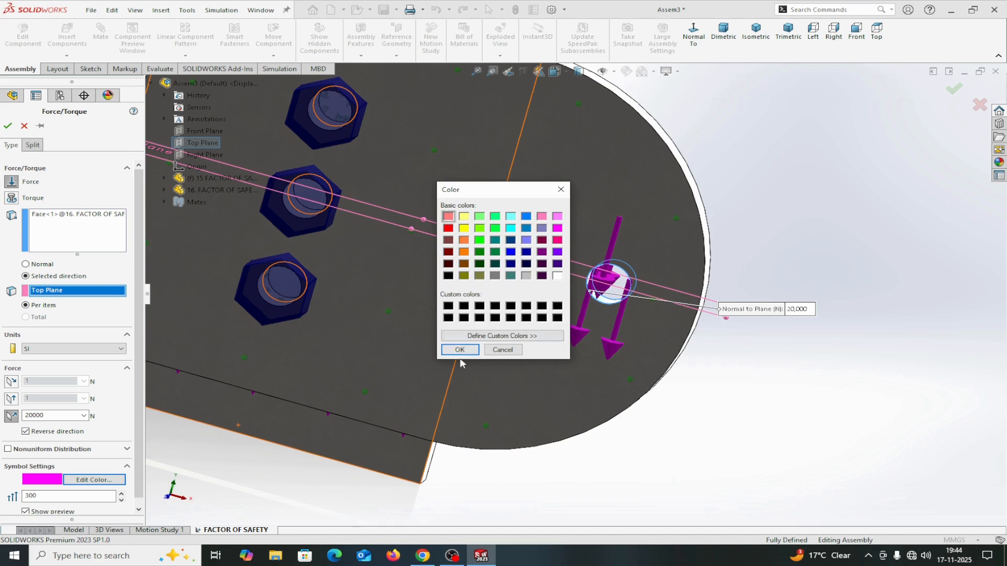
{"action": "left_click", "coordinate": [459, 349]}
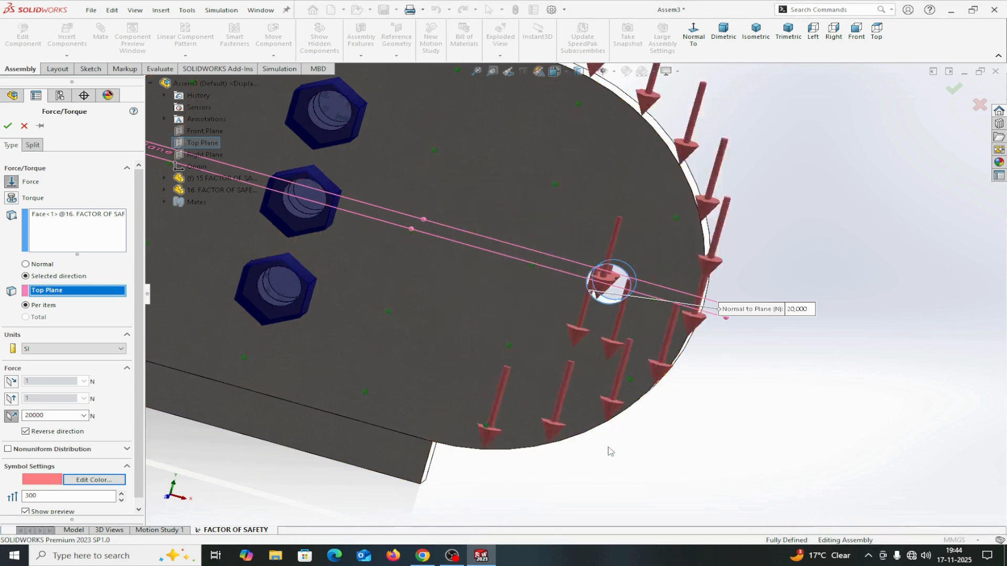
{"action": "left_click", "coordinate": [8, 127]}
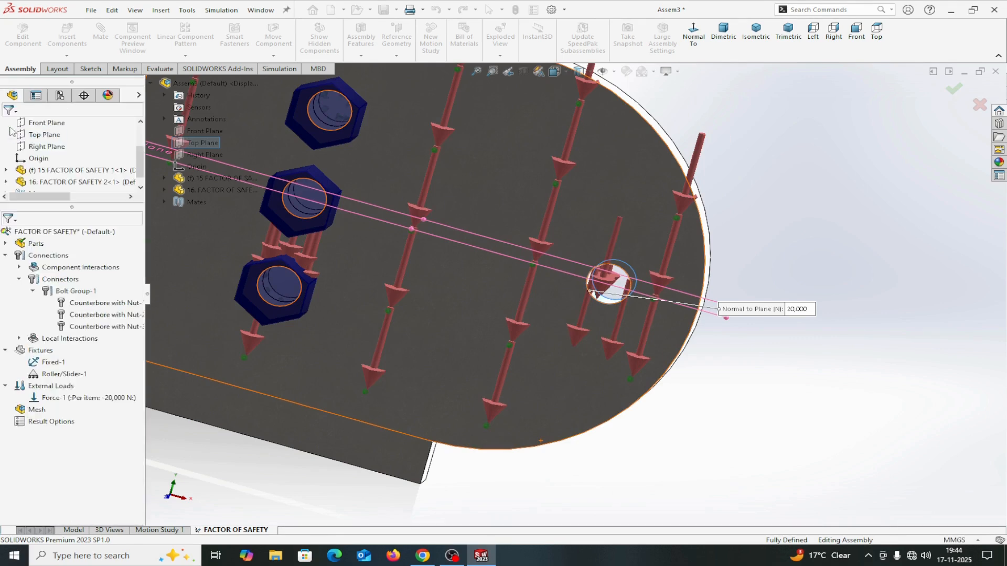
{"action": "scroll", "coordinate": [611, 329], "scroll_direction": "up", "scroll_amount": 5}
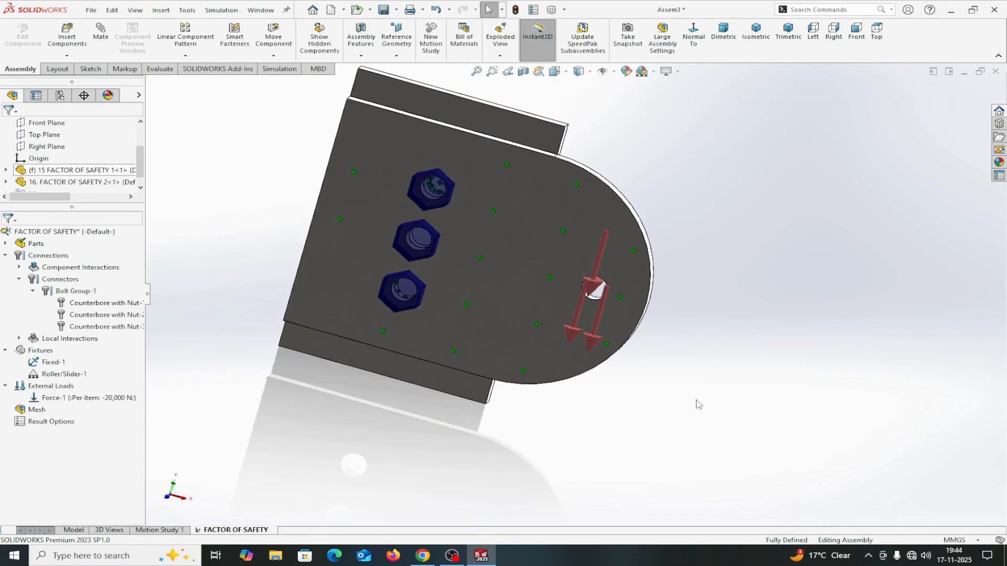
{"action": "middle_click_drag", "start_coordinate": [696, 404], "coordinate": [690, 382]}
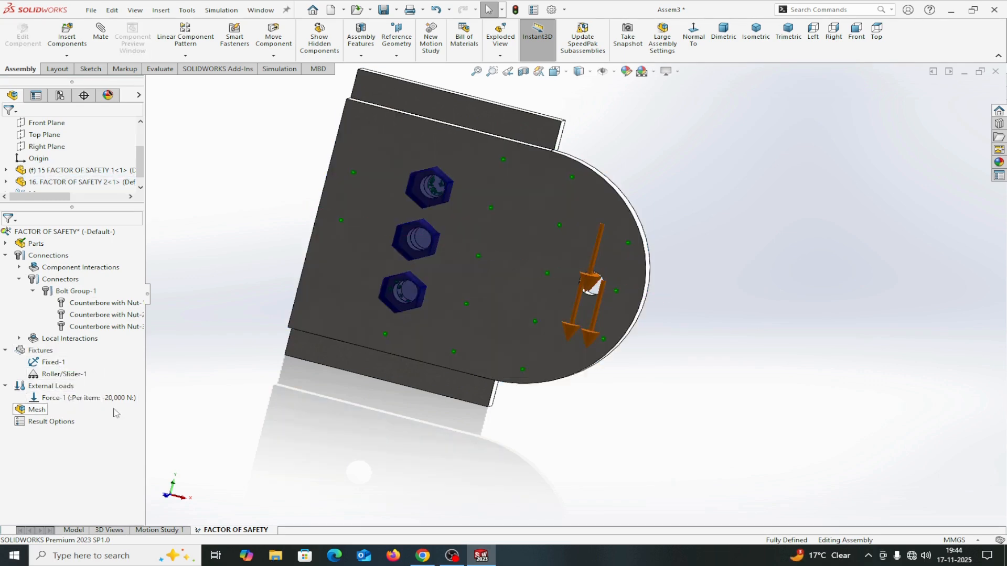
- Create the mesh for both plates with the mesh density moved most of the way towards fine
{"action": "right_click", "coordinate": [38, 416]}
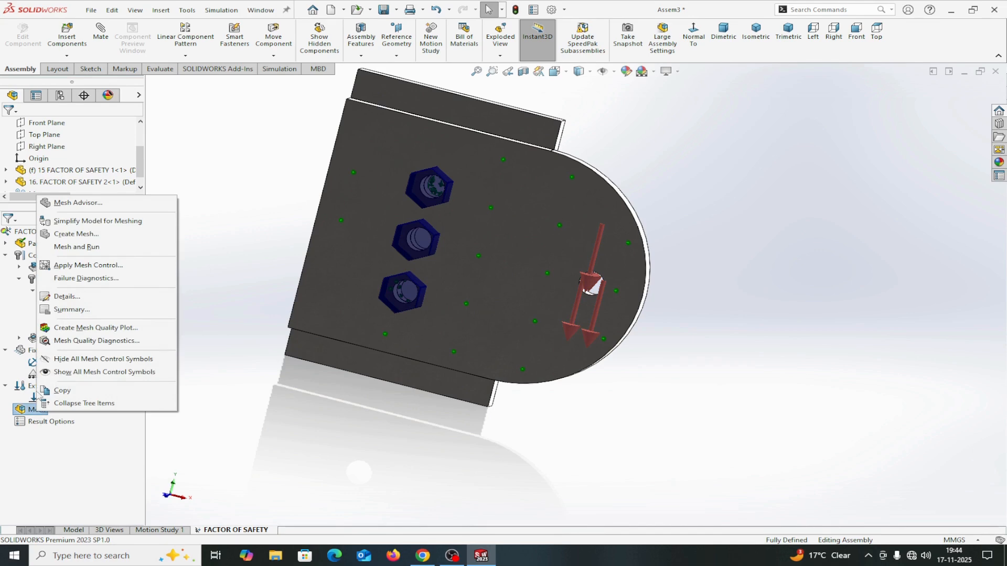
{"action": "left_click", "coordinate": [72, 234]}
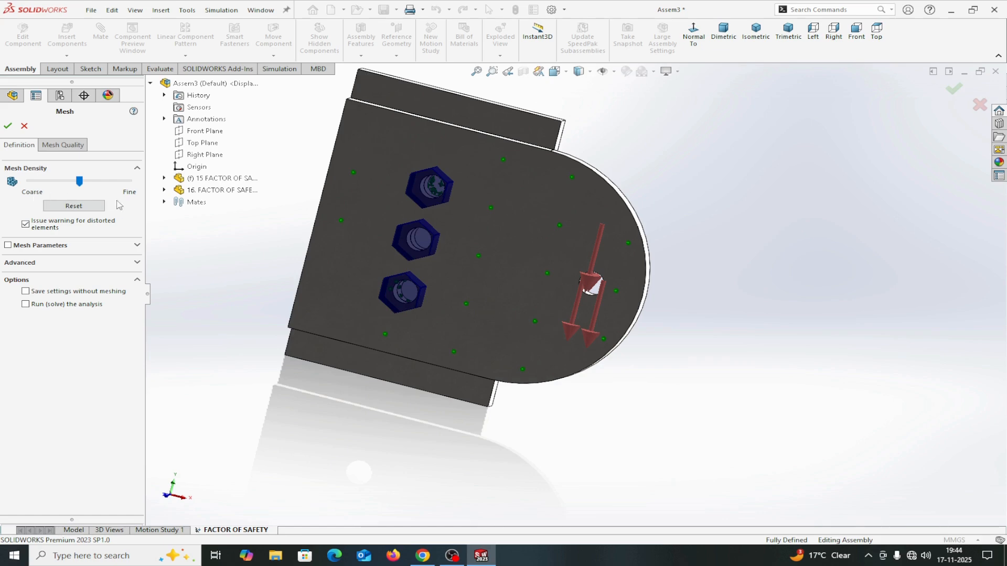
{"action": "left_click_drag", "start_coordinate": [79, 181], "coordinate": [115, 185]}
{"action": "left_click", "coordinate": [7, 126]}
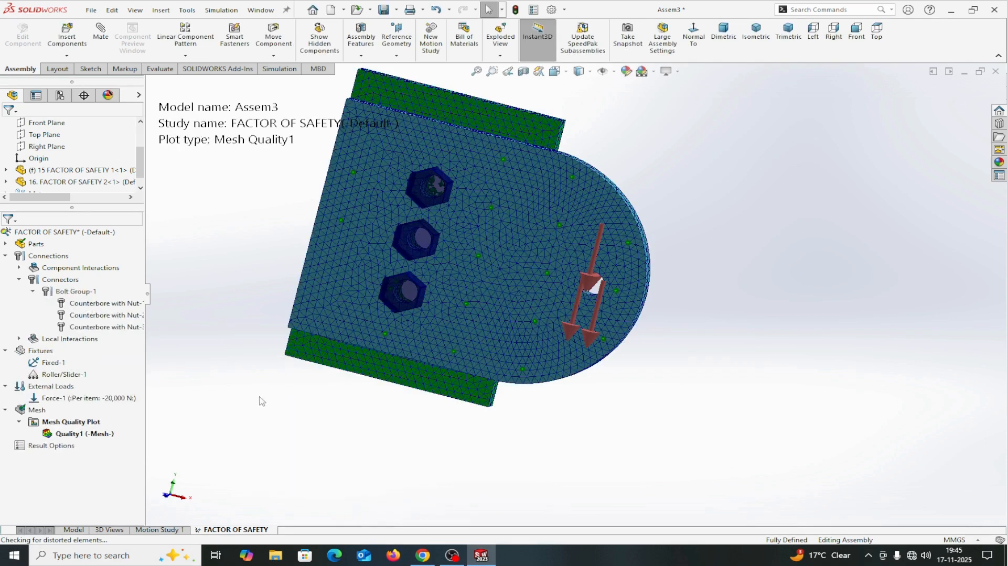
- Run the static study, continuing despite the zero bolt preload
{"action": "middle_click_drag", "start_coordinate": [662, 149], "coordinate": [645, 126]}
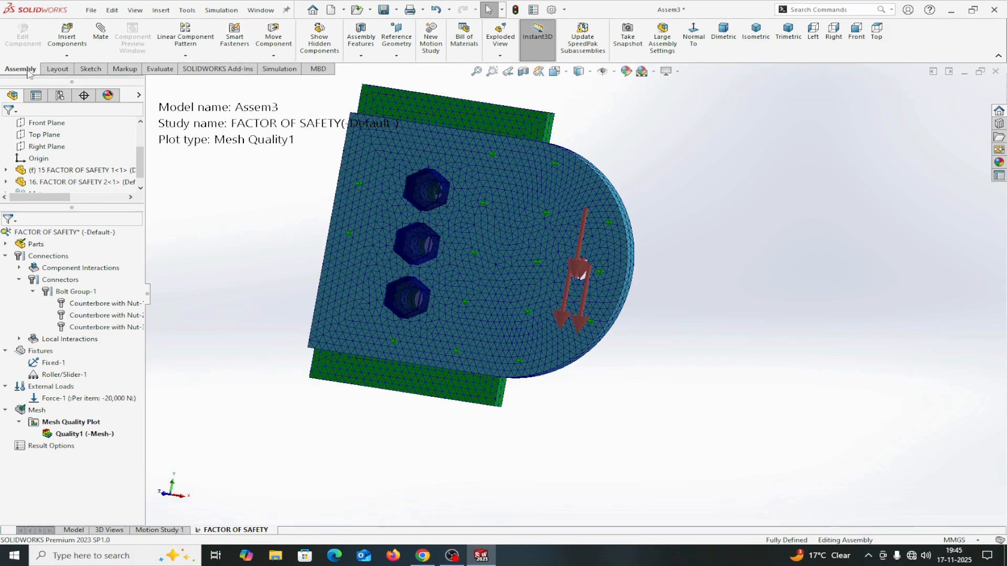
{"action": "left_click", "coordinate": [275, 71]}
{"action": "left_click", "coordinate": [281, 42]}
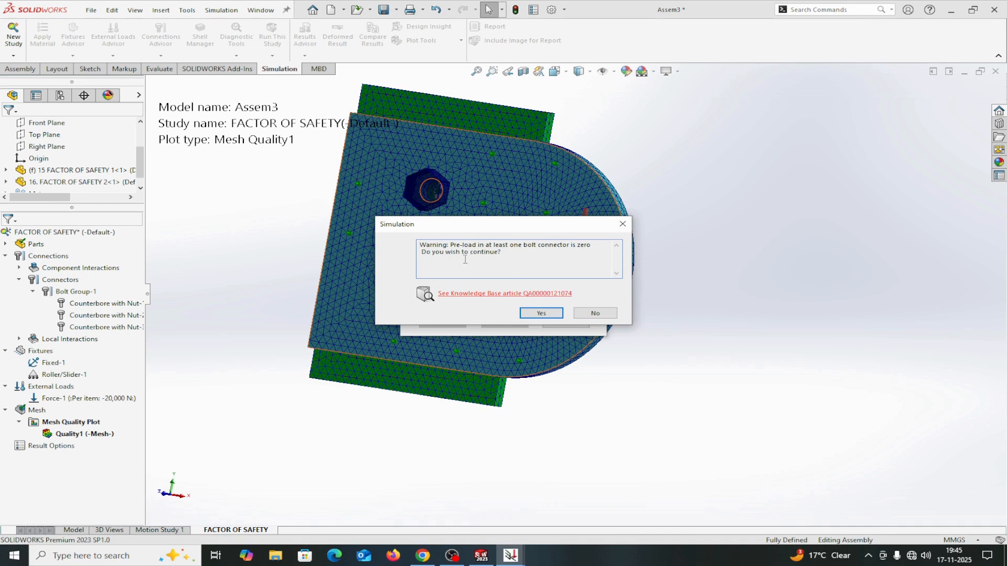
{"action": "left_click", "coordinate": [538, 314]}
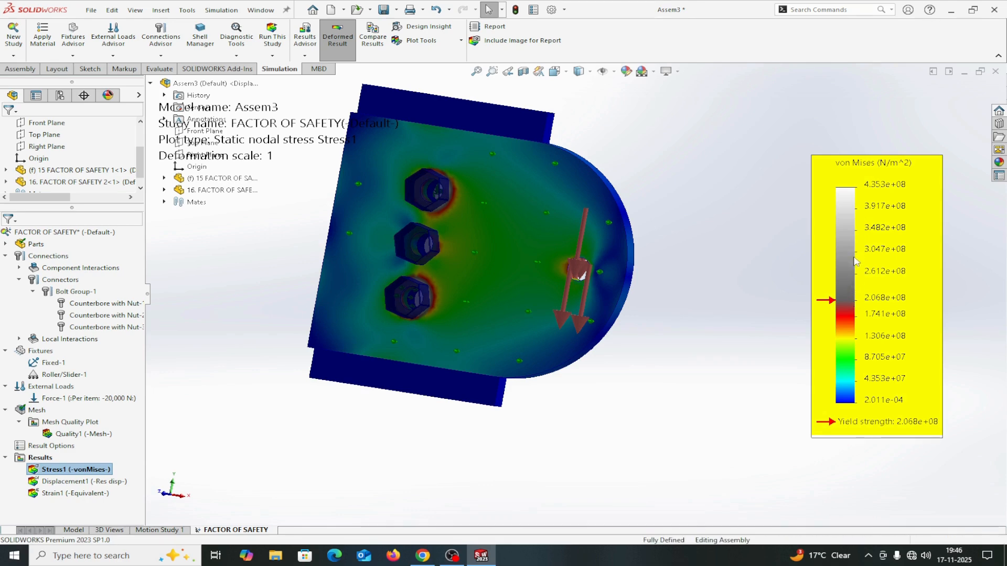
- Create a factor of safety plot using the automatic criterion, a multiplication factor of 1 and the factor of safety distribution
{"action": "mouse_move", "coordinate": [665, 300]}
{"action": "middle_mouse_down"}
{"action": "mouse_move", "coordinate": [597, 315]}
{"action": "mouse_move", "coordinate": [560, 294]}
{"action": "mouse_move", "coordinate": [654, 269]}
{"action": "mouse_move", "coordinate": [653, 287]}
{"action": "middle_mouse_up"}
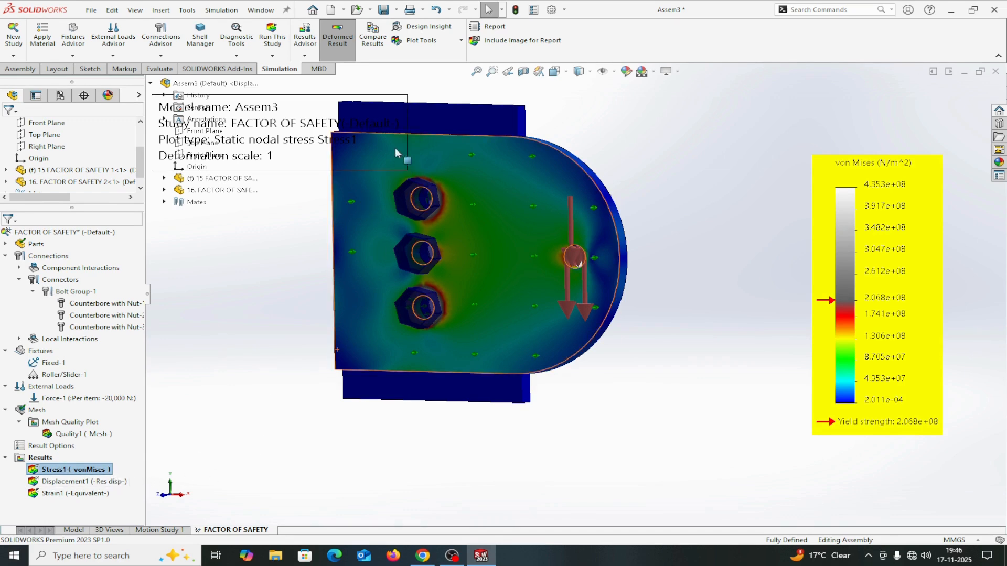
{"action": "left_click", "coordinate": [305, 56]}
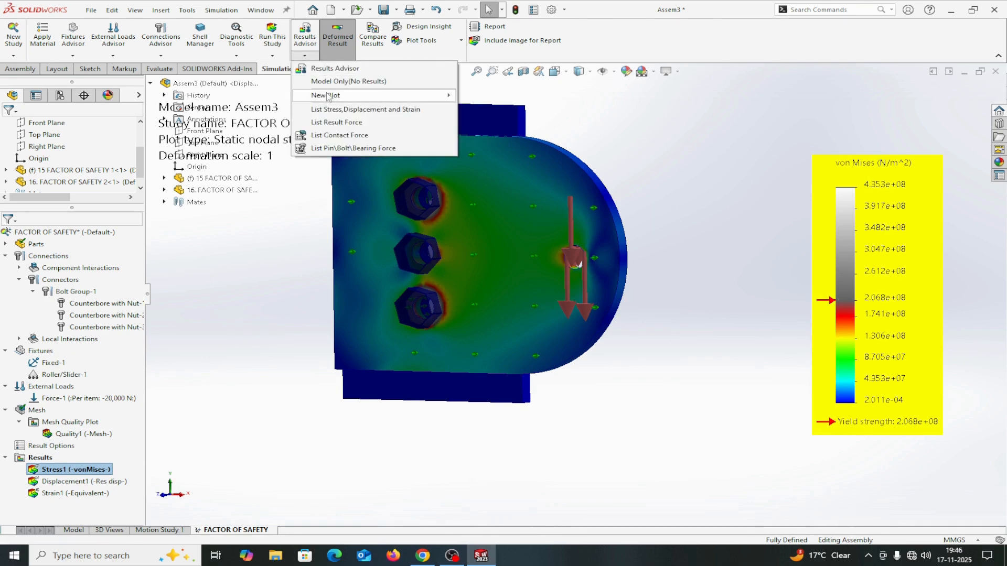
{"action": "mouse_move", "coordinate": [326, 94]}
{"action": "left_click", "coordinate": [489, 135]}
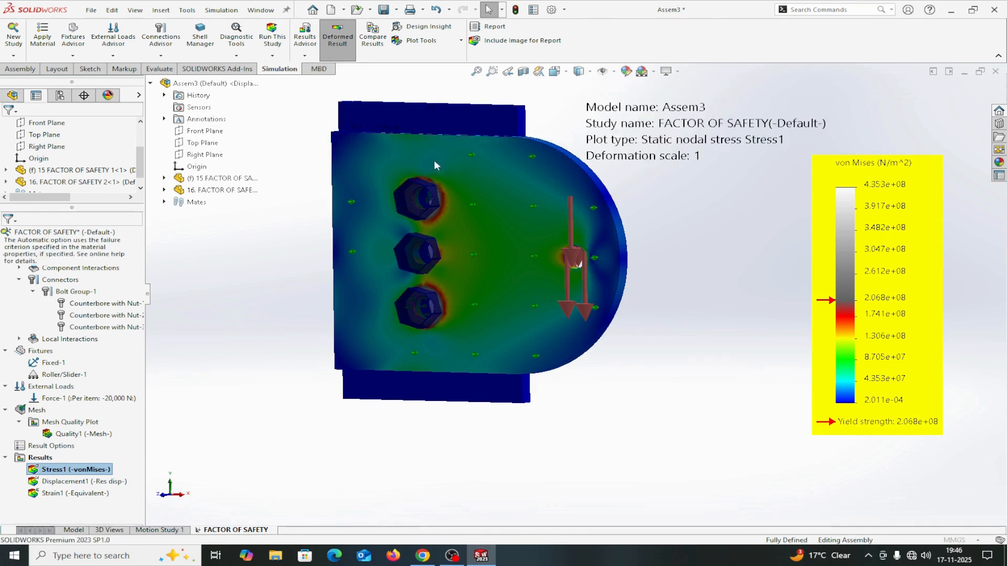
{"action": "left_click", "coordinate": [137, 126]}
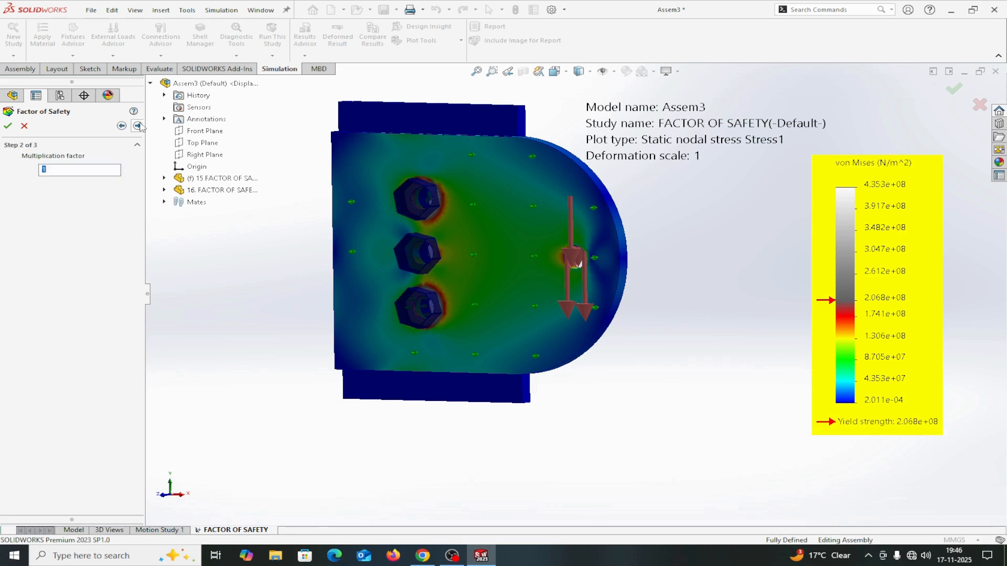
{"action": "left_click", "coordinate": [137, 126]}
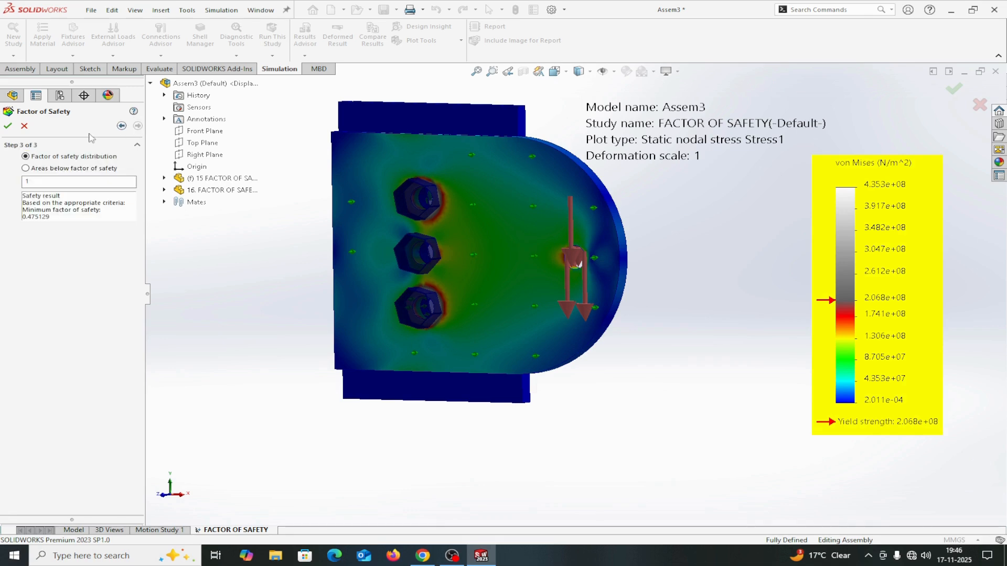
{"action": "left_click", "coordinate": [8, 126]}
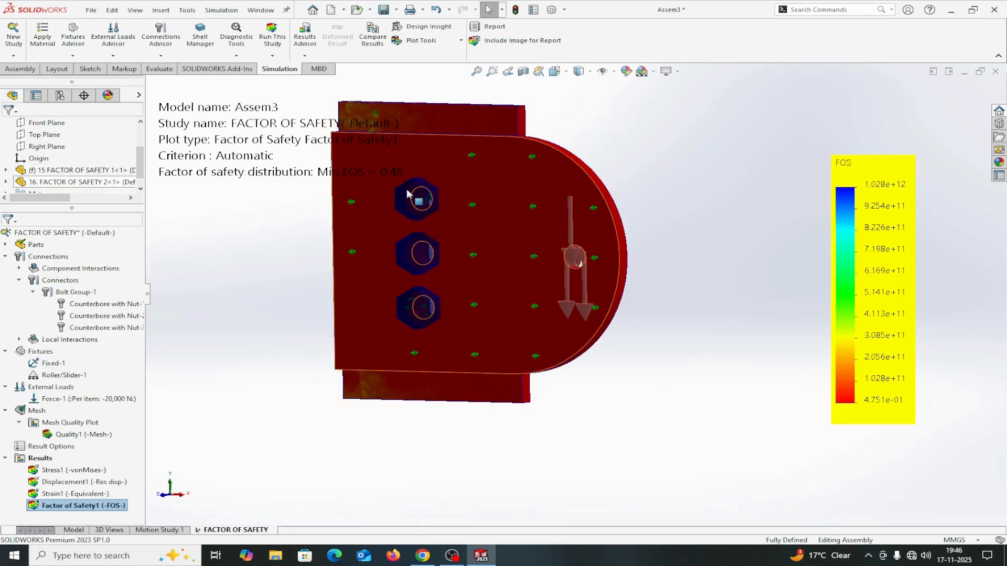
- Define a Pin/Bolt Check plot for the study results, without title text or an associated named view
{"action": "scroll", "coordinate": [641, 147], "scroll_direction": "up", "scroll_amount": 3}
{"action": "scroll", "coordinate": [628, 142], "scroll_direction": "down", "scroll_amount": 2}
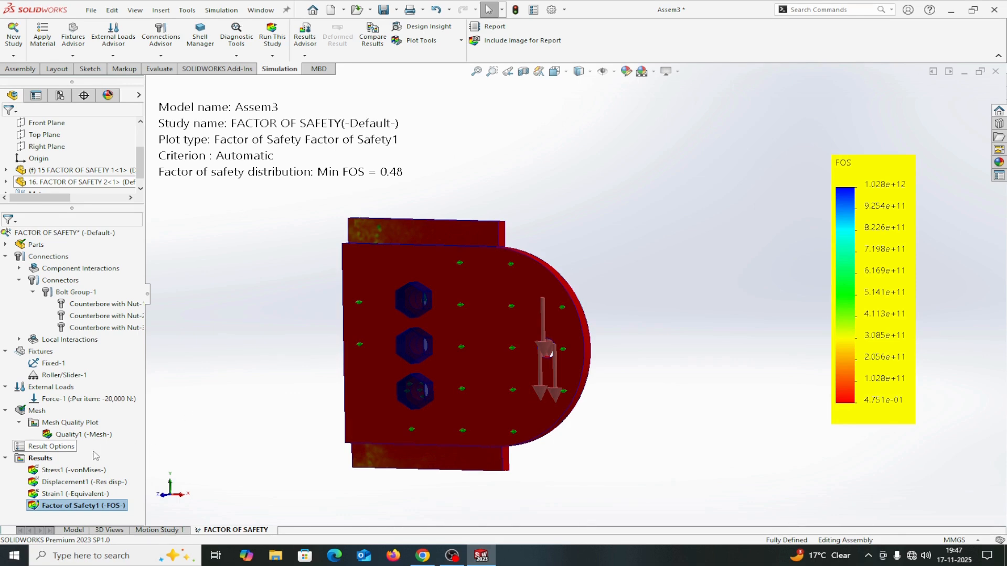
{"action": "right_click", "coordinate": [38, 460]}
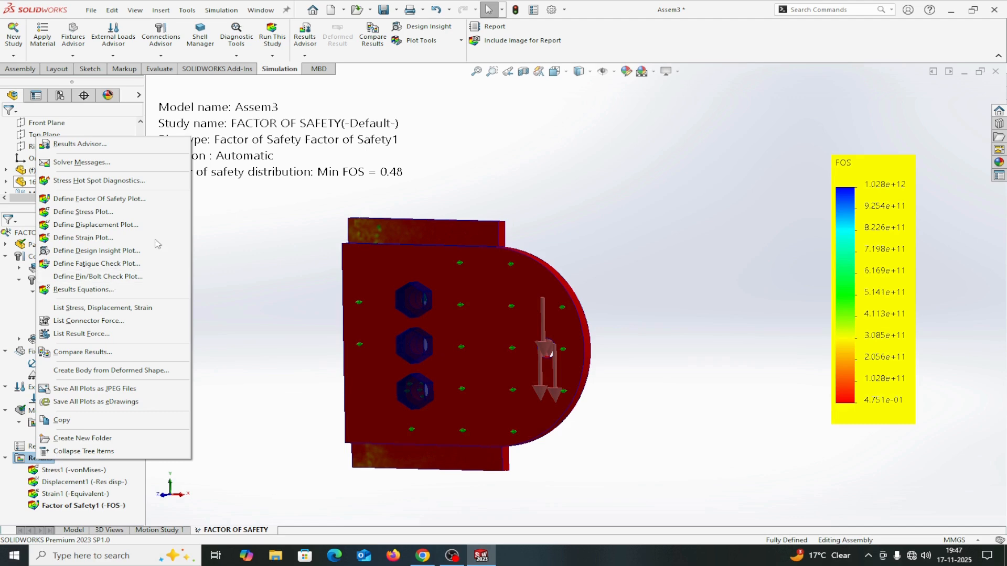
{"action": "left_click", "coordinate": [304, 55]}
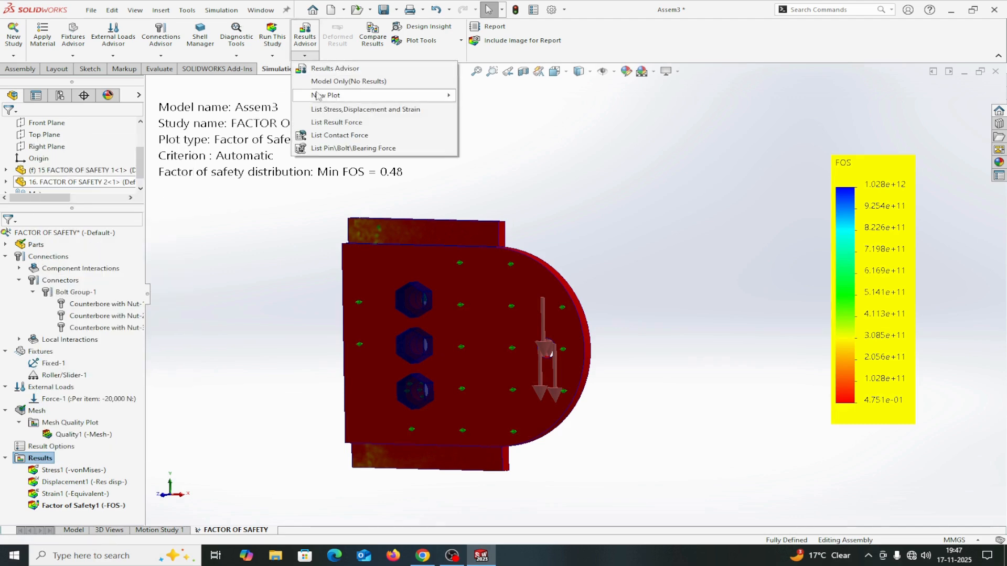
{"action": "mouse_move", "coordinate": [318, 96]}
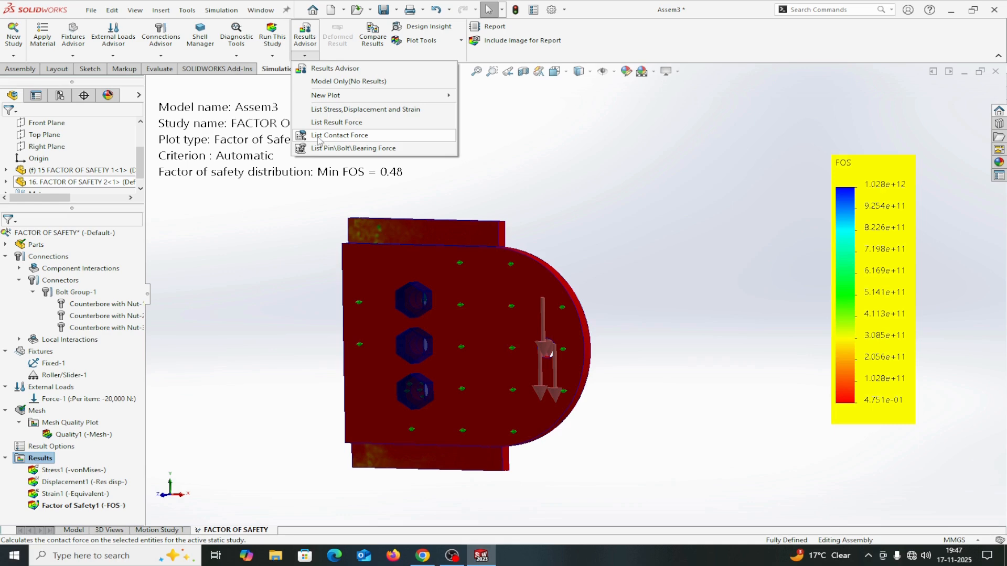
{"action": "right_click", "coordinate": [44, 460]}
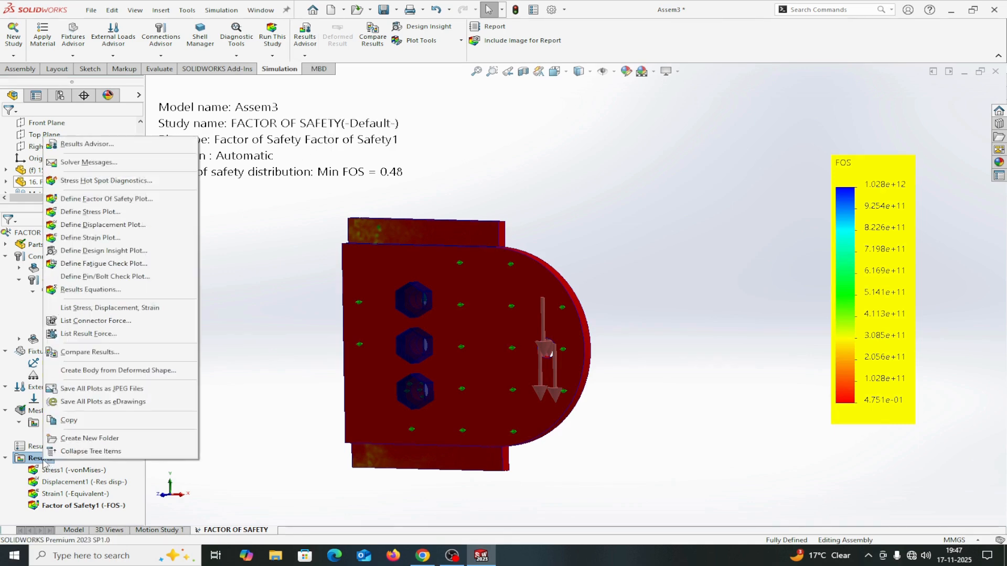
{"action": "left_click", "coordinate": [88, 278]}
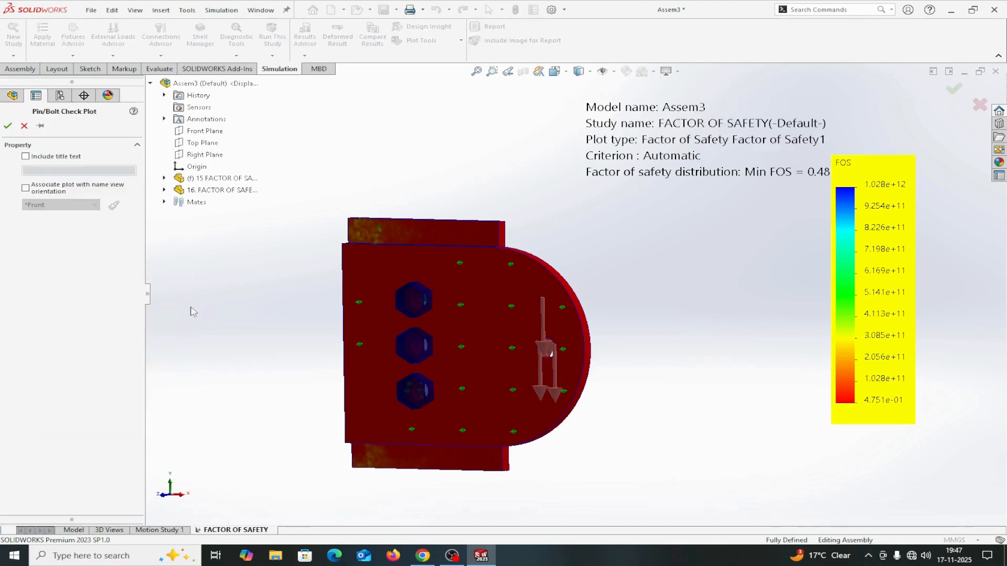
{"action": "left_click", "coordinate": [7, 126]}
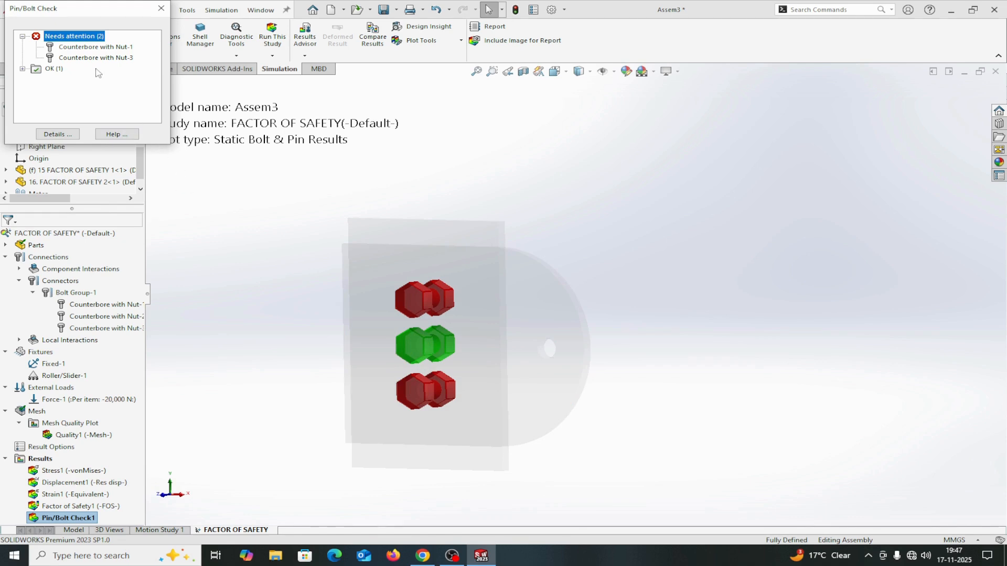
- Check the calculated and desired factor of safety of the two bolts flagged as needing attention
{"action": "left_click", "coordinate": [90, 47]}
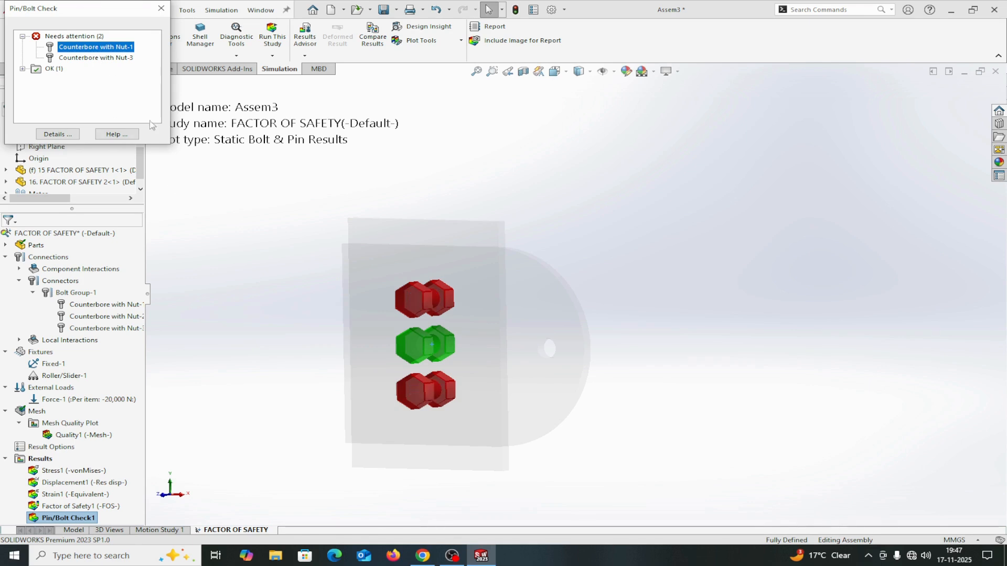
{"action": "left_click", "coordinate": [105, 59]}
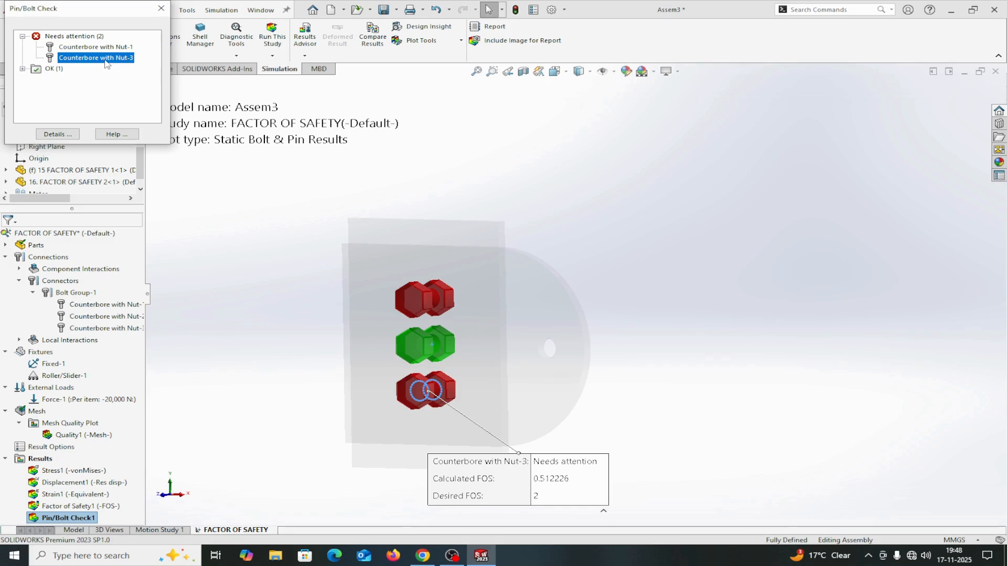
{"action": "left_click", "coordinate": [99, 48]}
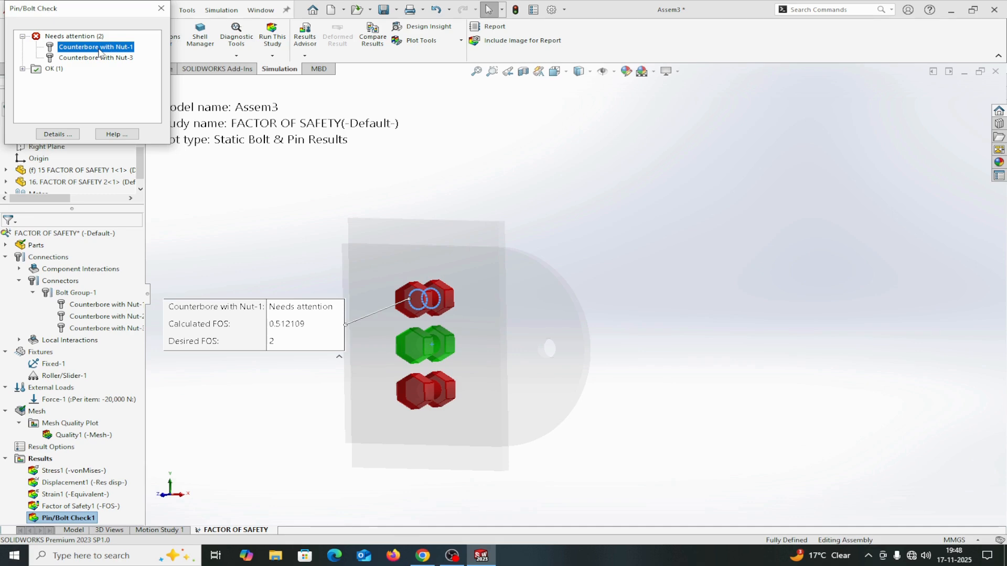
- Open the connector force details and list the forces of all bolts in SI units, enlarging the table to show every row
{"action": "left_click", "coordinate": [67, 135]}
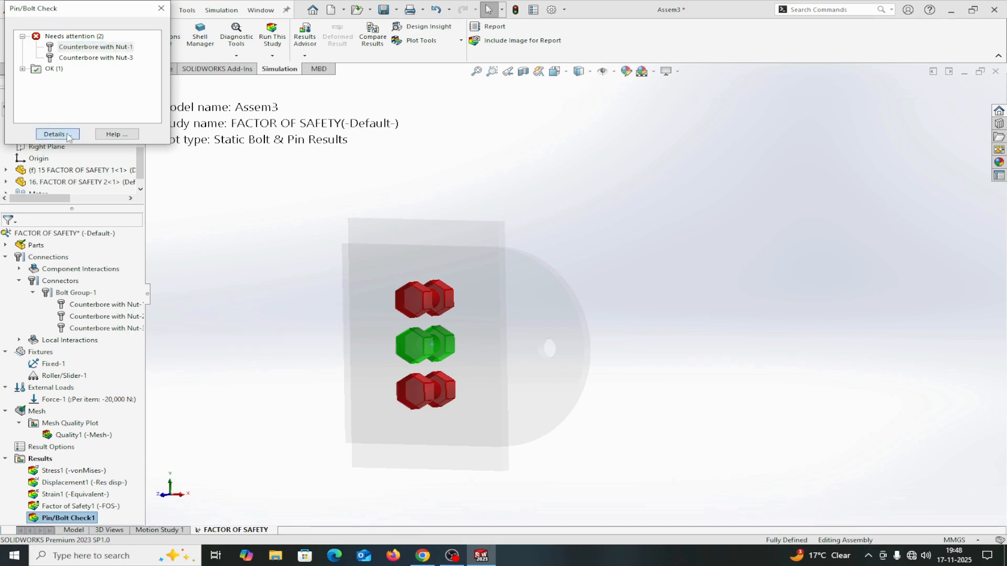
{"action": "left_click_drag", "start_coordinate": [236, 16], "coordinate": [750, 102]}
{"action": "left_click", "coordinate": [718, 131]}
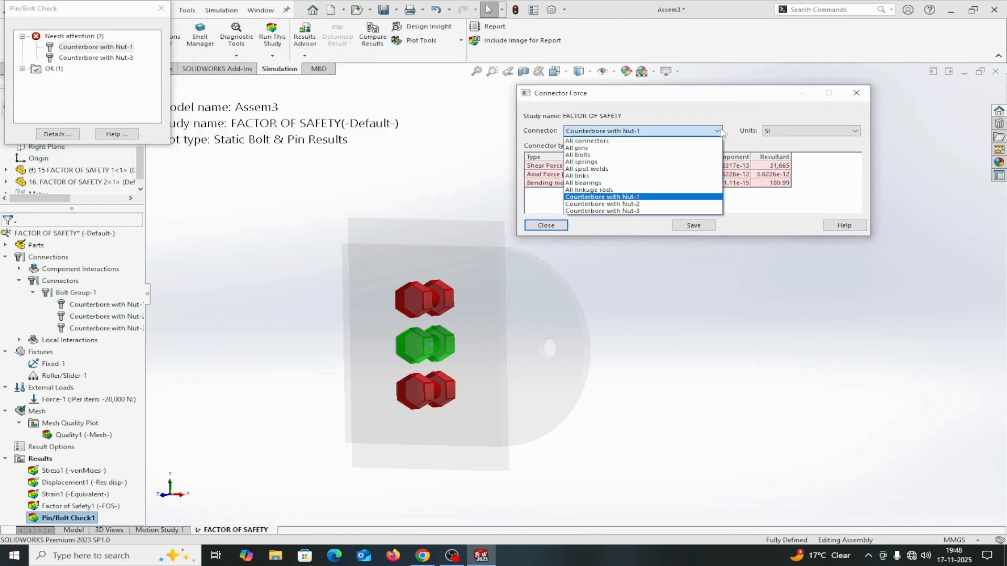
{"action": "left_click", "coordinate": [595, 157]}
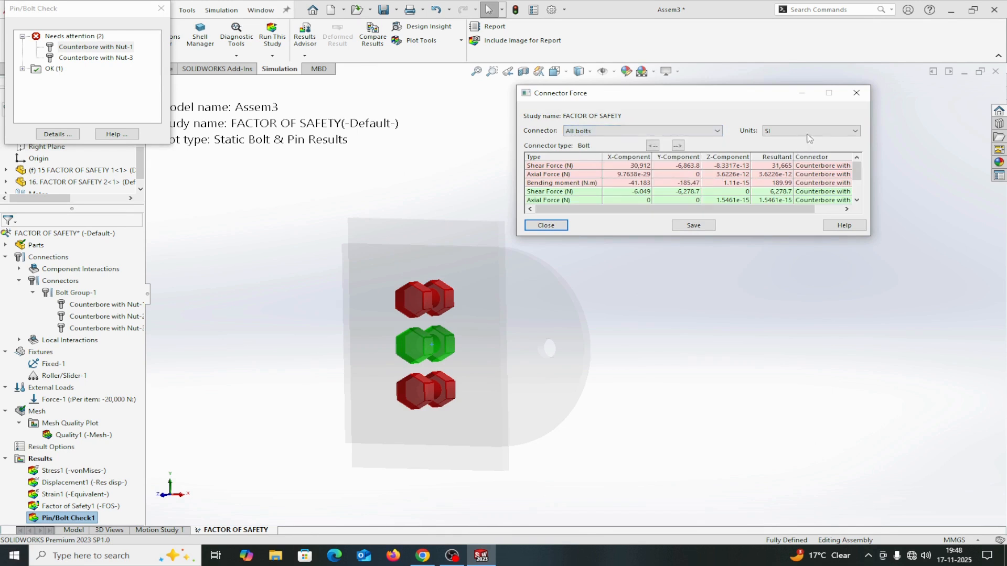
{"action": "left_click_drag", "start_coordinate": [869, 237], "coordinate": [973, 391]}
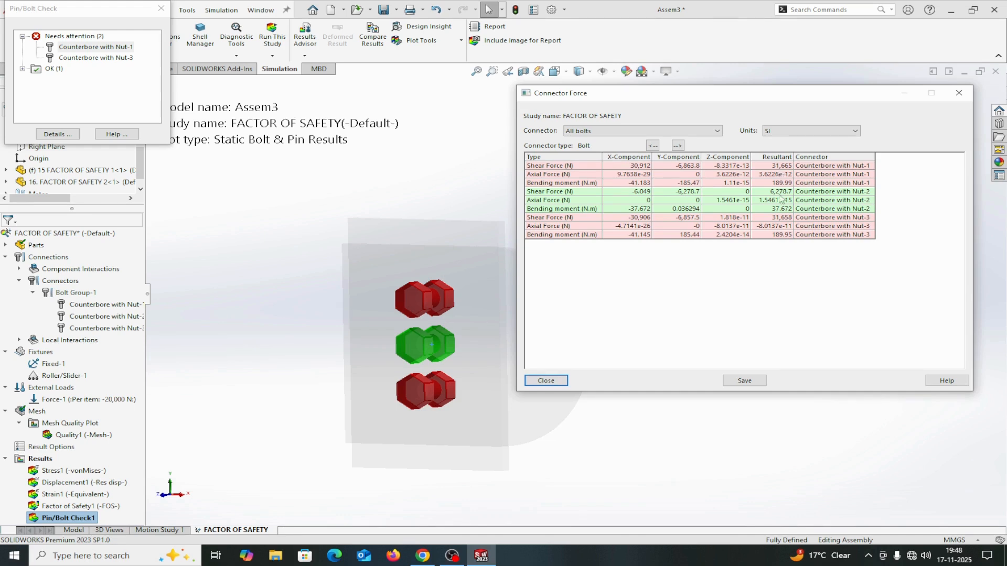
- Examine the shear force entries of Counterbore with Nut-3 and Nut-1, and close the connector force list
{"action": "left_click", "coordinate": [546, 220]}
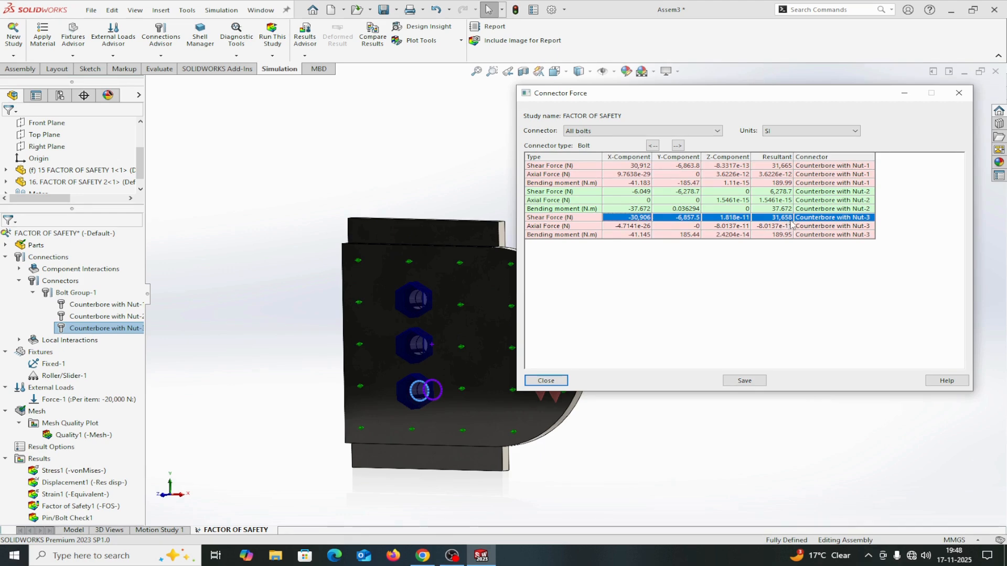
{"action": "left_click", "coordinate": [486, 361]}
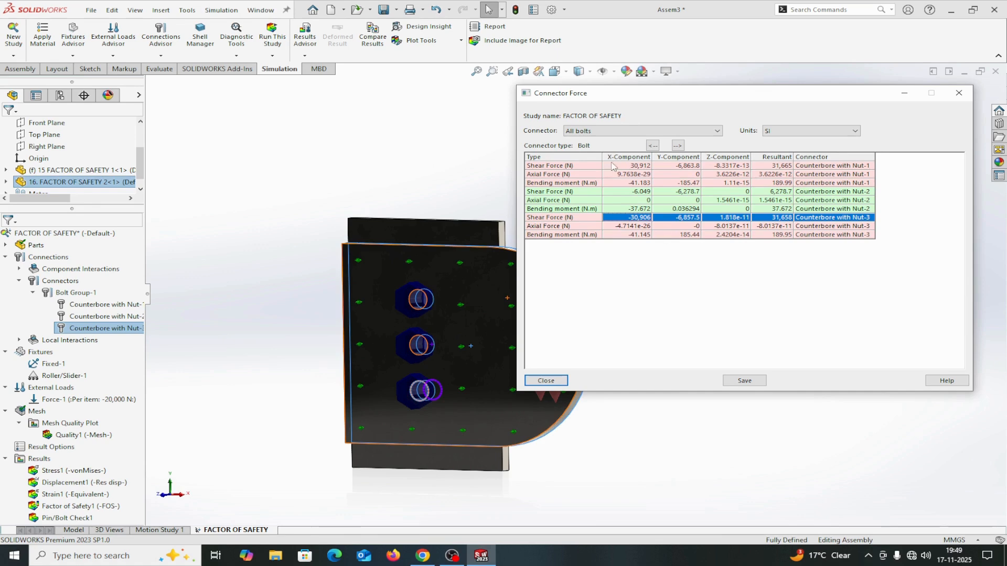
{"action": "left_click", "coordinate": [585, 167]}
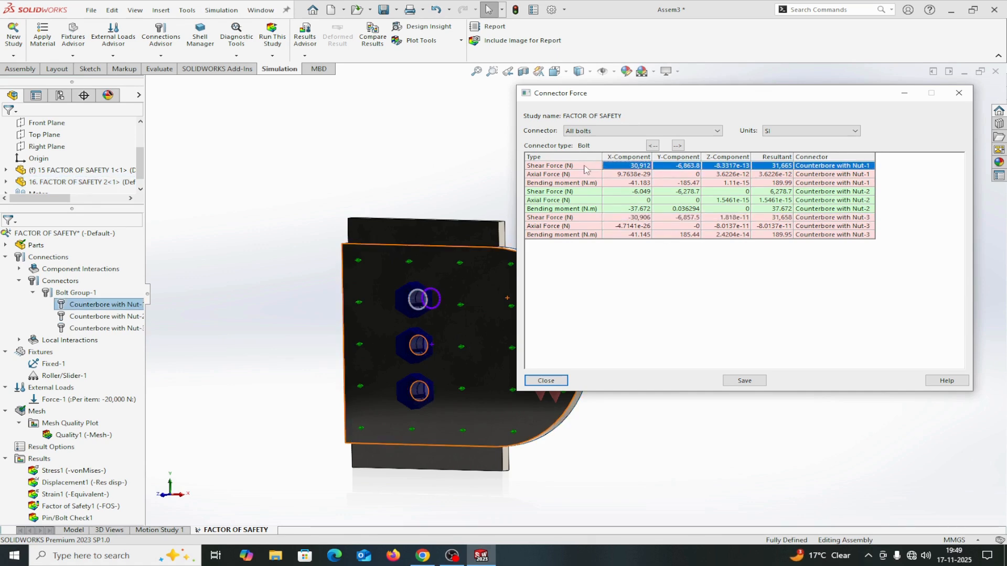
{"action": "left_click", "coordinate": [959, 94]}
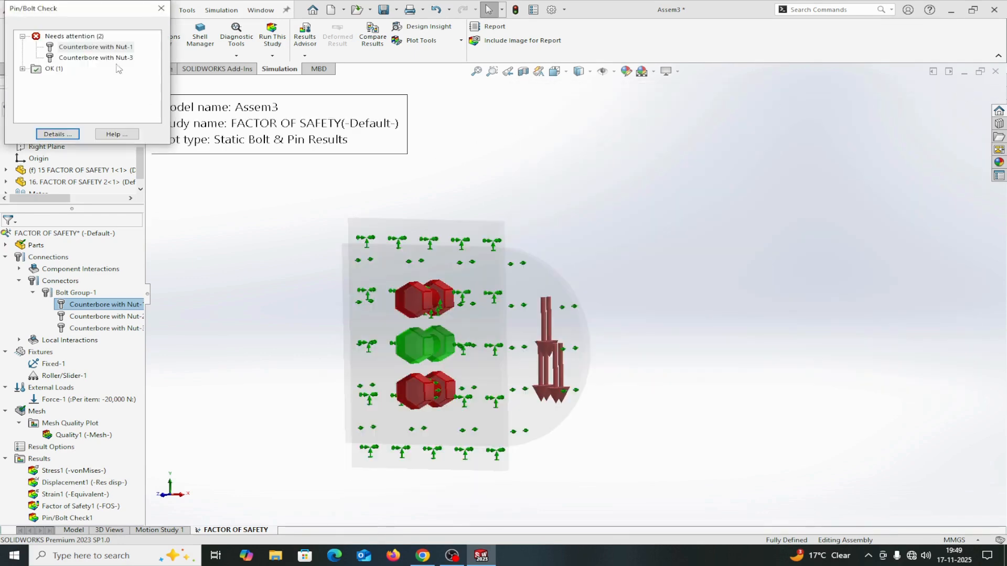
- Compare the factor of safety callouts of Counterbore with Nut-1 and Nut-3 in the bolt check, and close the check window
{"action": "left_click", "coordinate": [97, 48]}
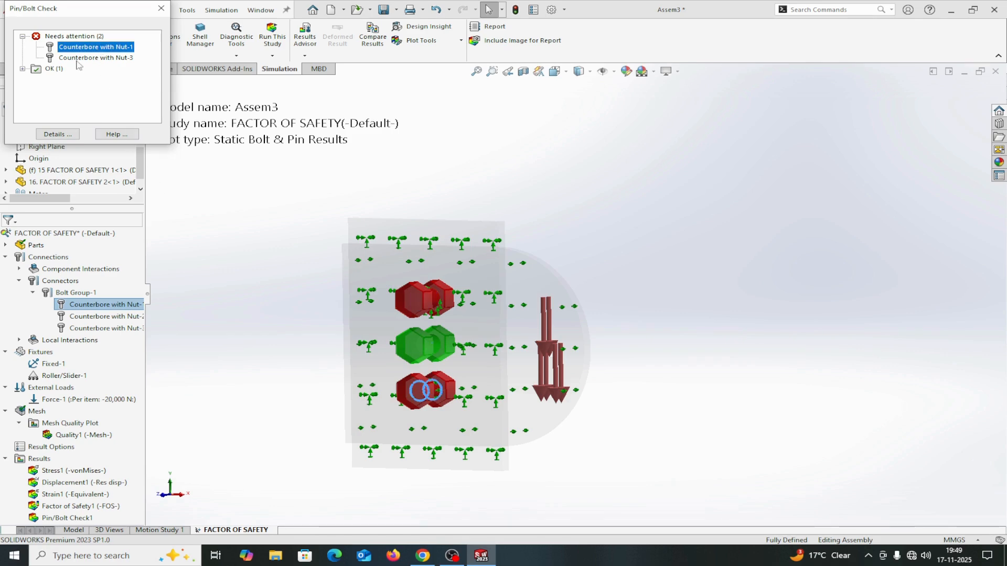
{"action": "left_click", "coordinate": [84, 58]}
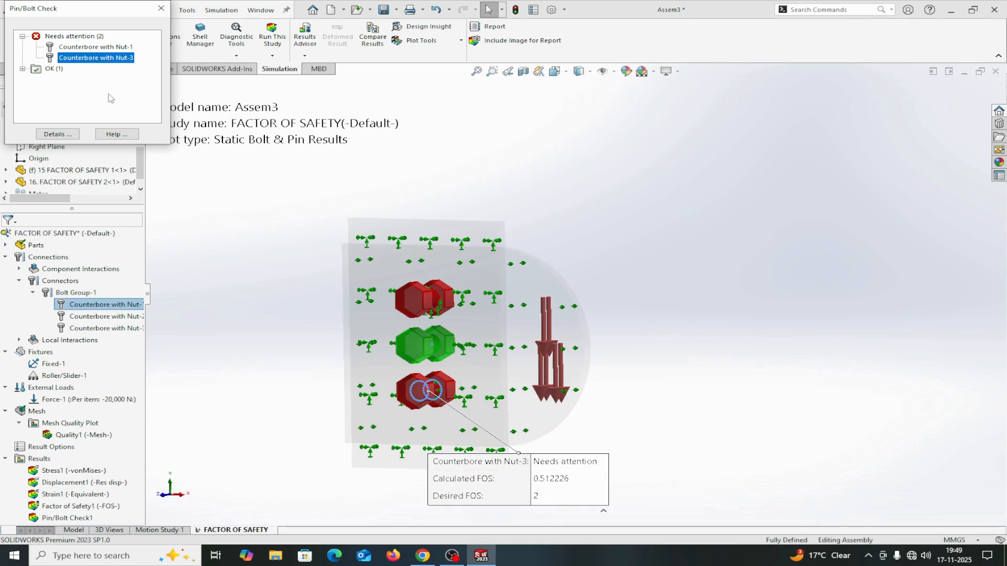
{"action": "left_click", "coordinate": [97, 48]}
{"action": "left_click", "coordinate": [206, 243]}
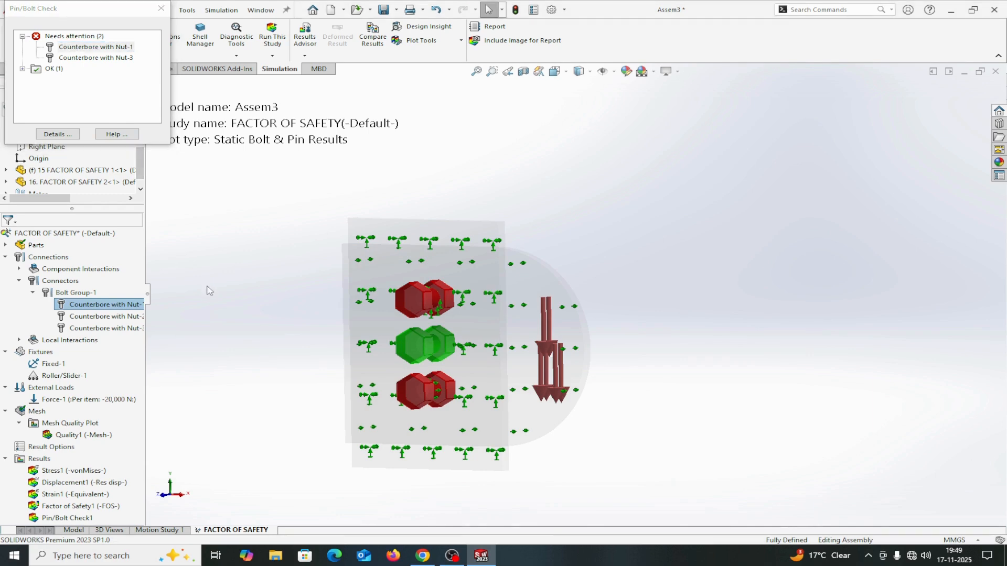
{"action": "left_click", "coordinate": [84, 48]}
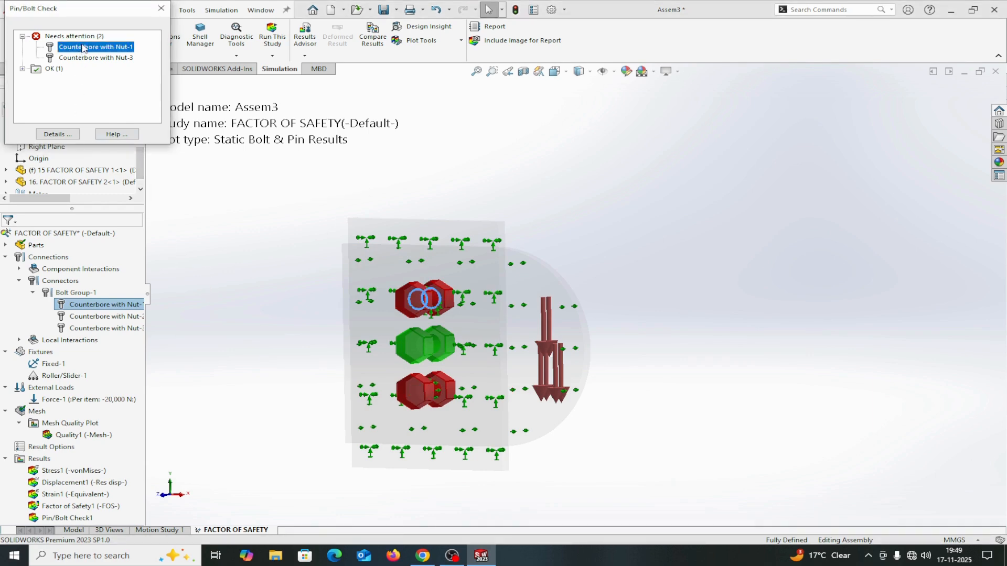
{"action": "left_click", "coordinate": [90, 57]}
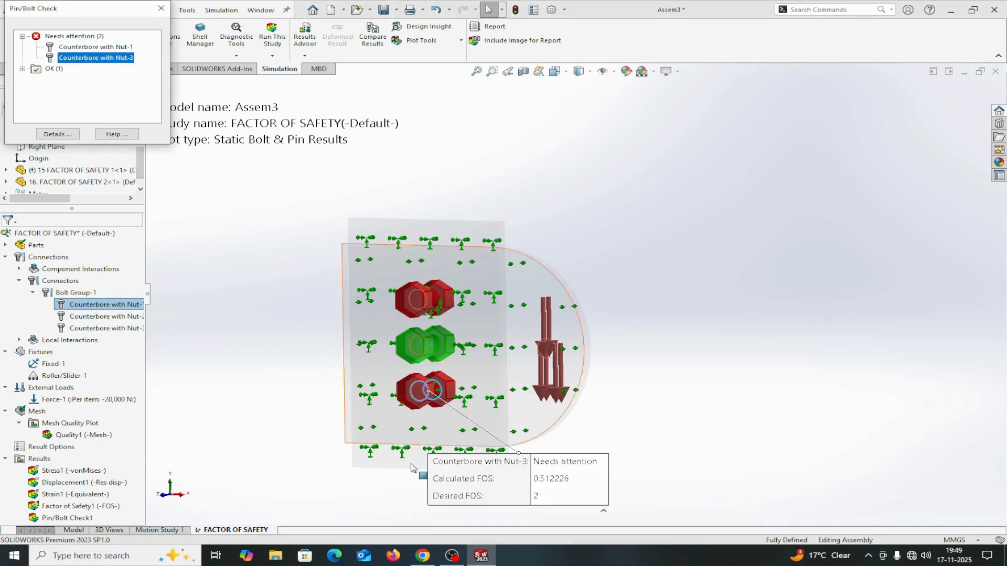
{"action": "left_click", "coordinate": [116, 50]}
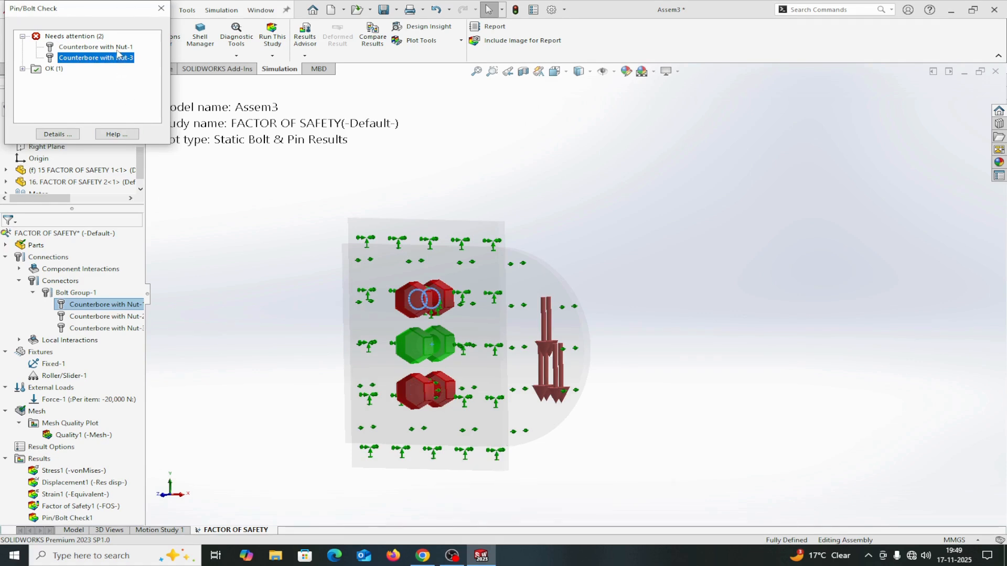
{"action": "left_click", "coordinate": [119, 48]}
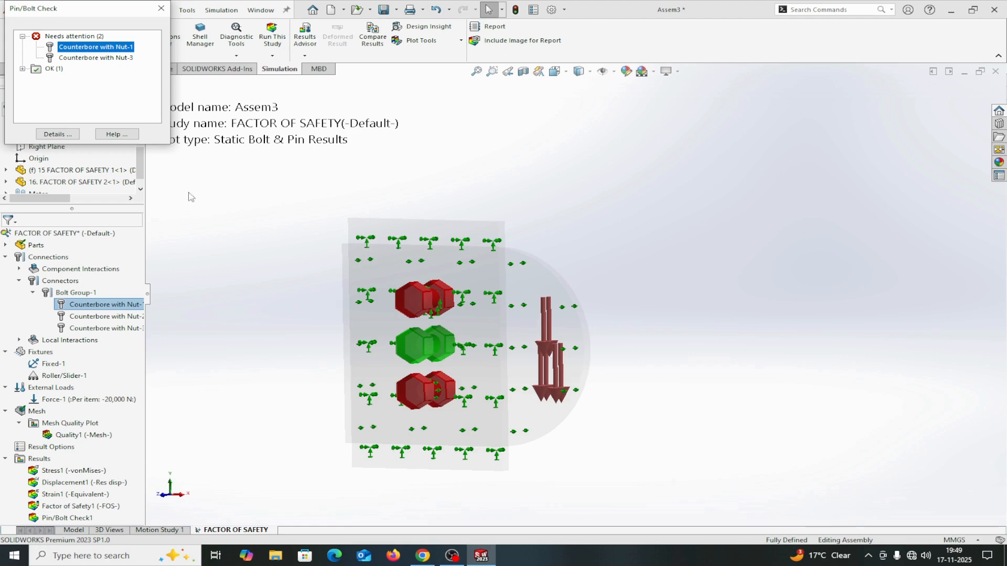
{"action": "left_click", "coordinate": [97, 59]}
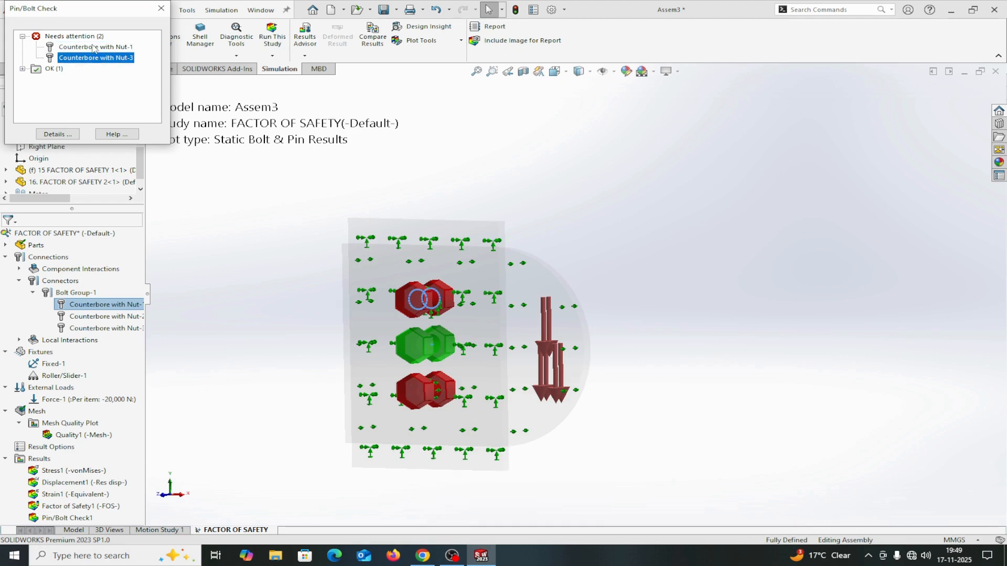
{"action": "left_click", "coordinate": [93, 47]}
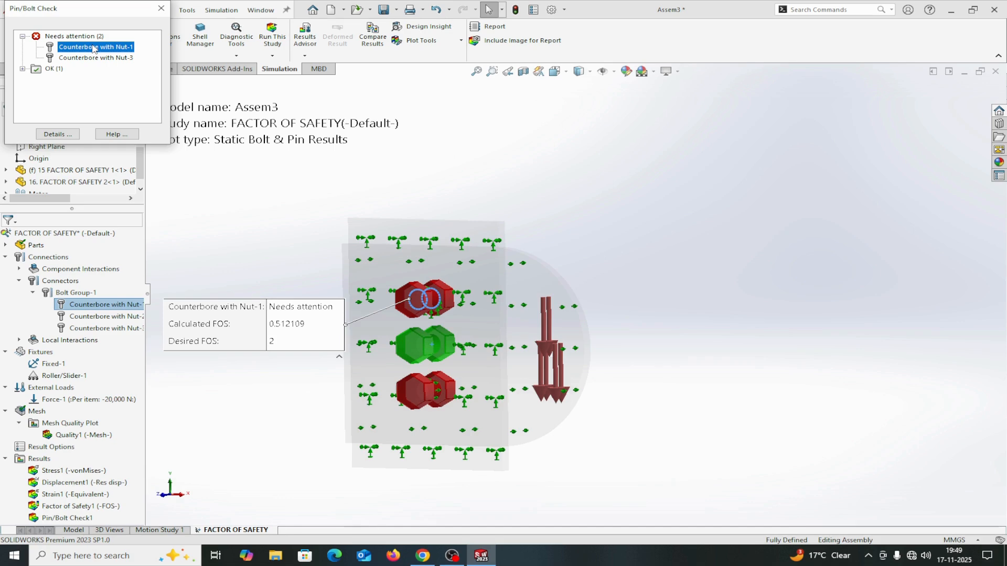
{"action": "left_click", "coordinate": [94, 58]}
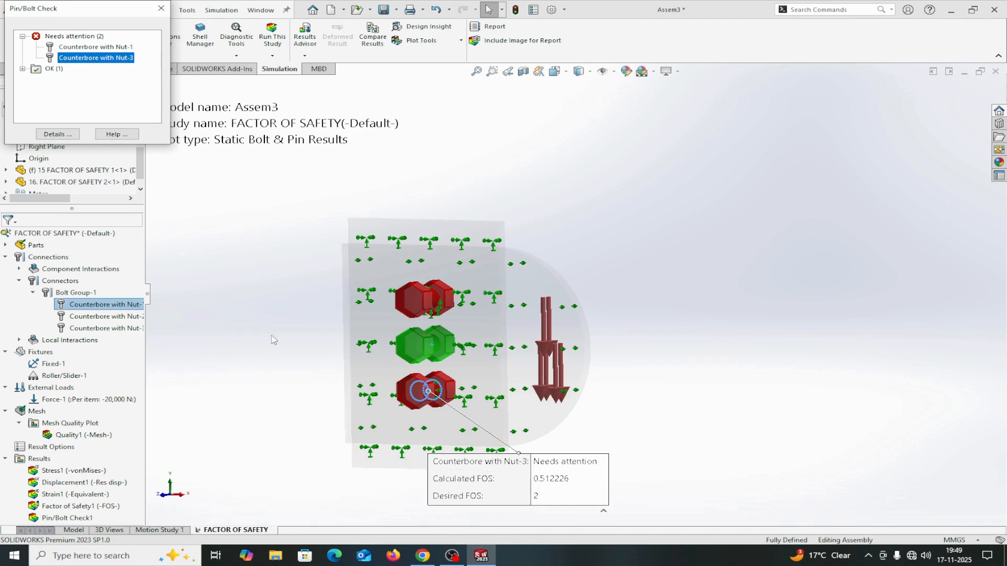
{"action": "left_click", "coordinate": [161, 9]}
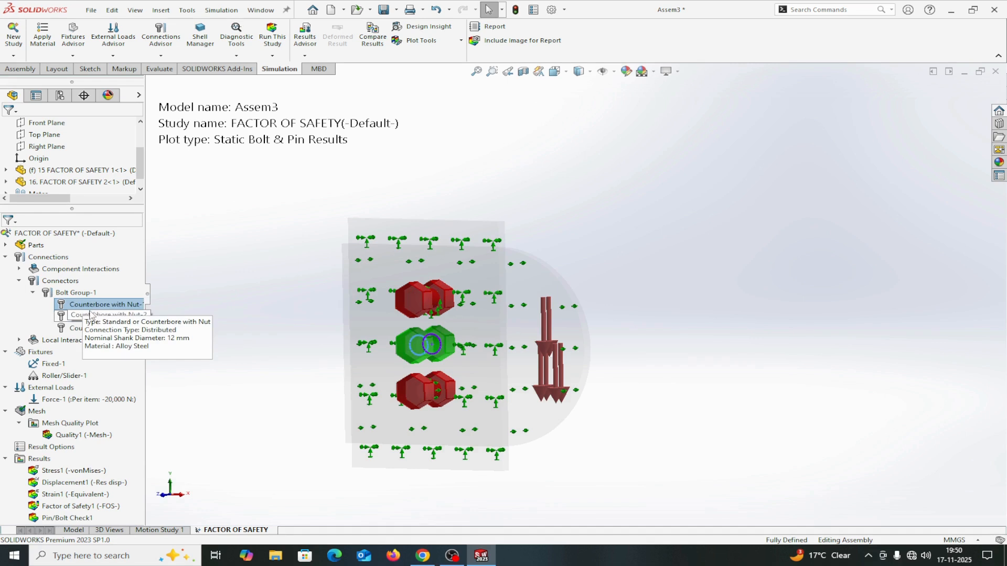
- Reduce the Force-1 load on the hole of the rounded plate to 6000 N per item
{"action": "right_click", "coordinate": [97, 405]}
{"action": "left_click", "coordinate": [121, 412]}
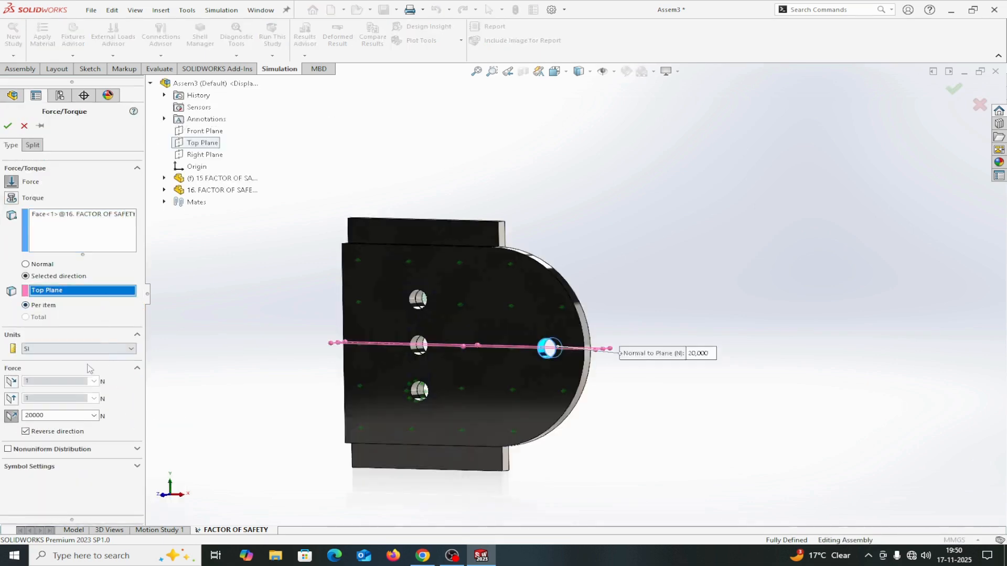
{"action": "double_click", "coordinate": [55, 416]}
{"action": "type", "text": "6000"}
{"action": "left_click", "coordinate": [8, 126]}
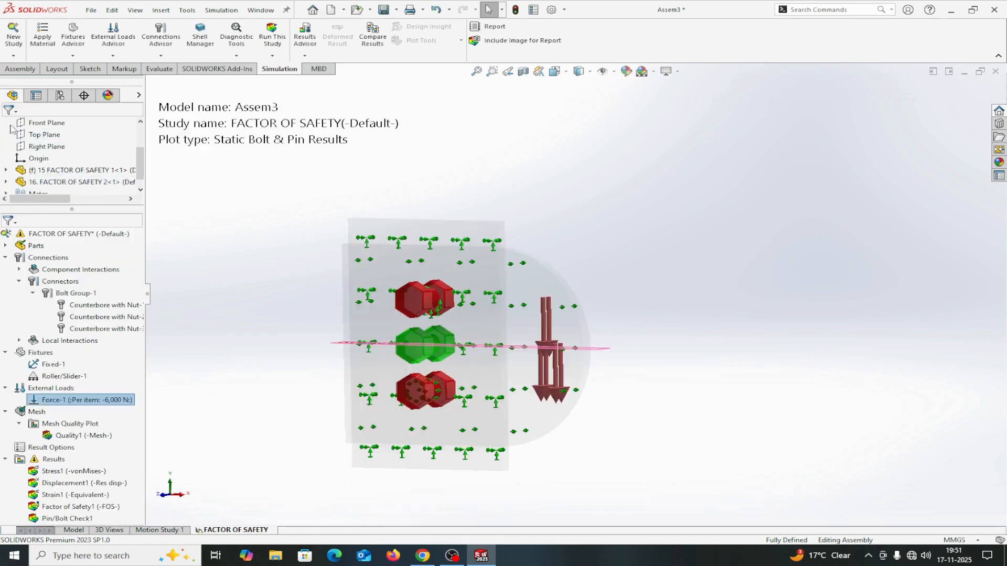
- Recreate the mesh with the existing density settings and run the study, continuing despite the zero bolt pre-load
{"action": "mouse_move", "coordinate": [89, 317]}
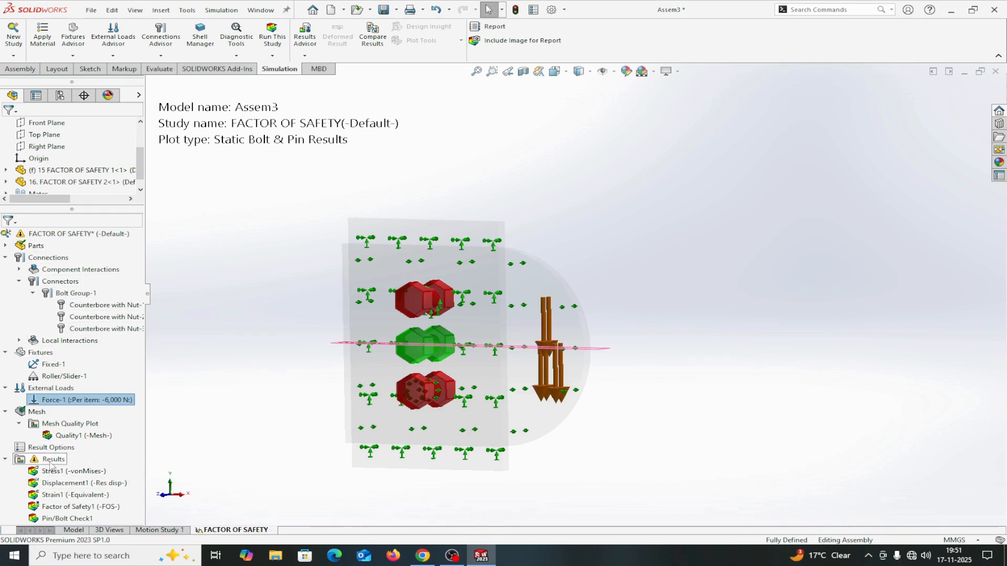
{"action": "right_click", "coordinate": [41, 411]}
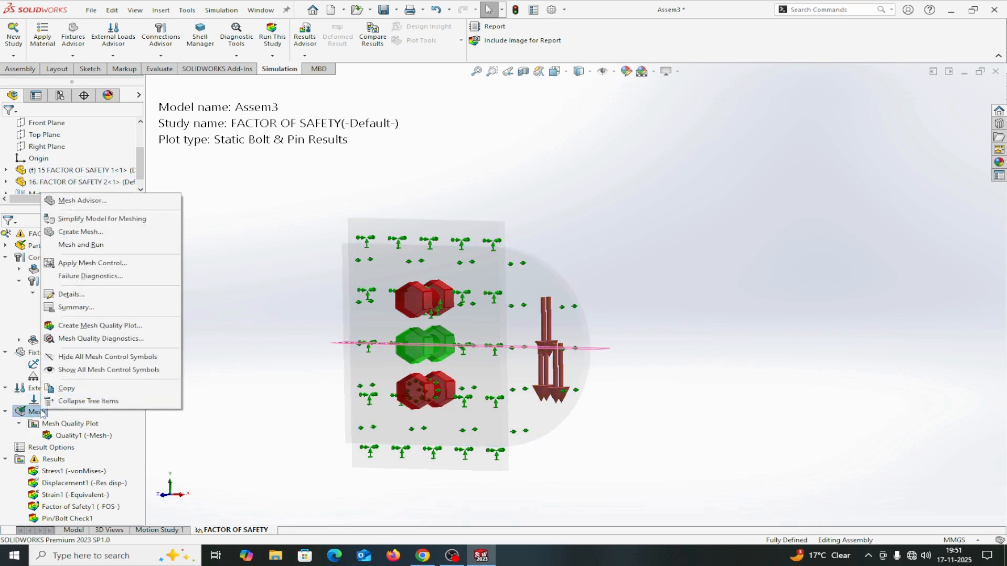
{"action": "left_click", "coordinate": [76, 233]}
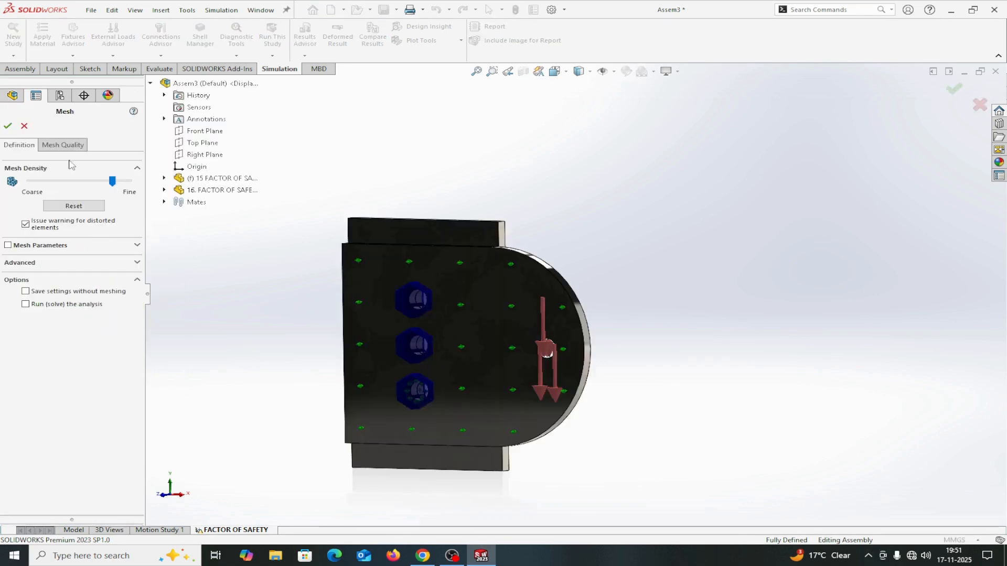
{"action": "left_click", "coordinate": [8, 125]}
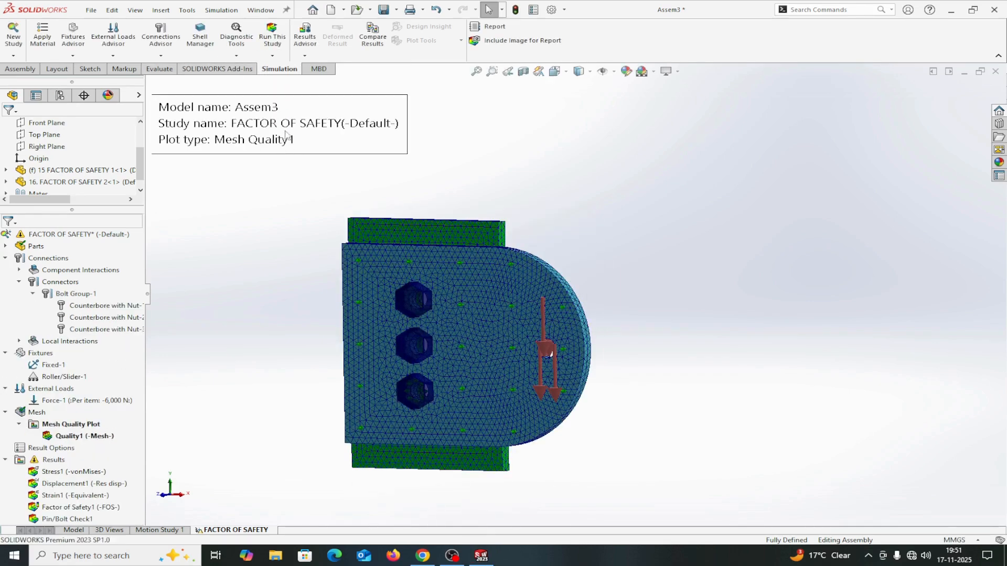
{"action": "left_click", "coordinate": [272, 41]}
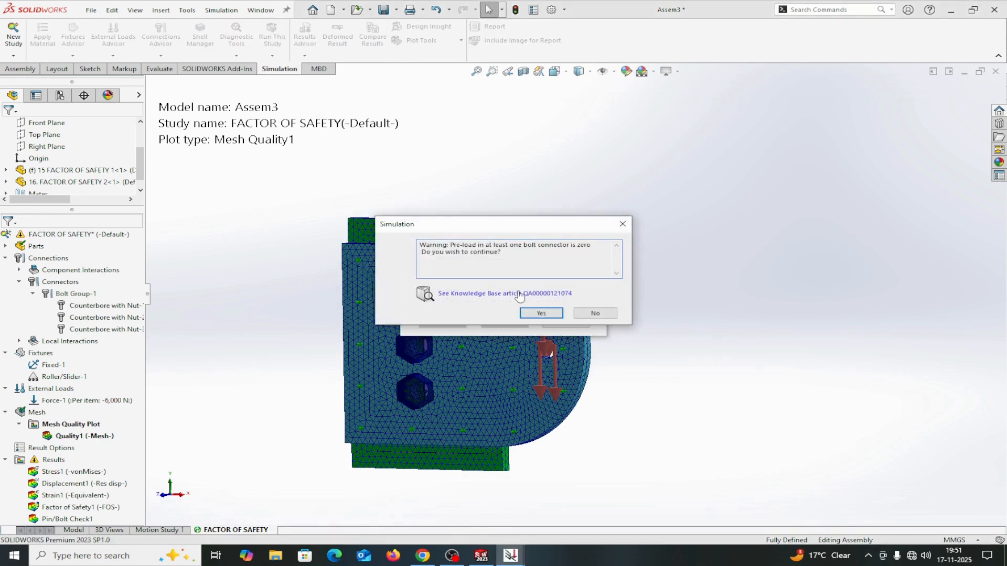
{"action": "left_click", "coordinate": [541, 313]}
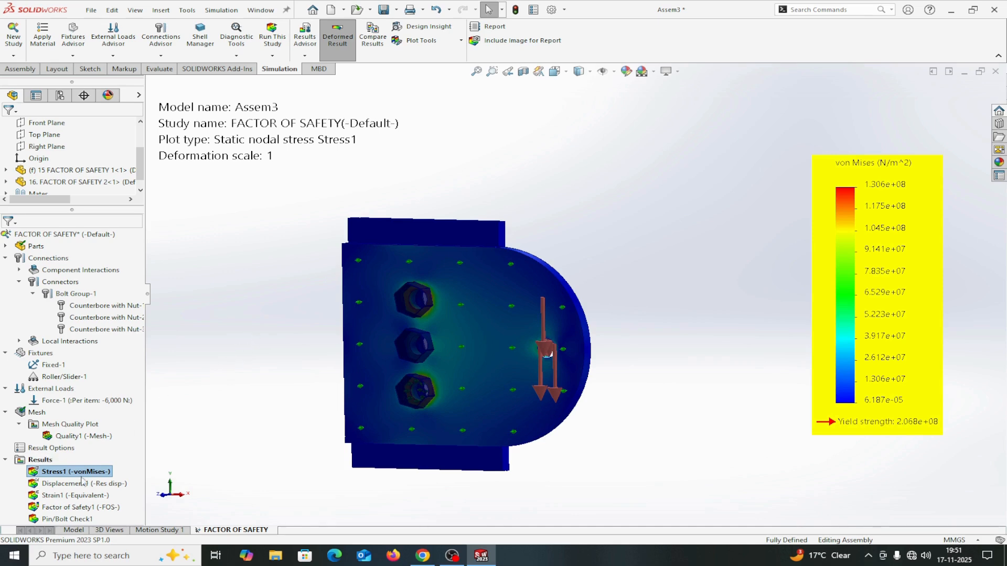
- Define a new pin/bolt check plot from the updated results with the default properties
{"action": "right_click", "coordinate": [44, 464]}
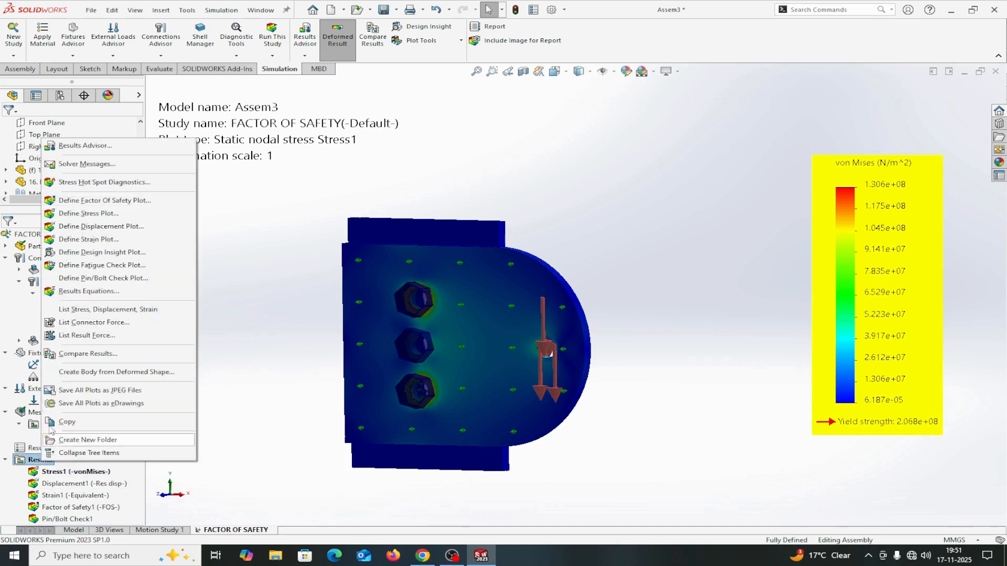
{"action": "left_click", "coordinate": [123, 278]}
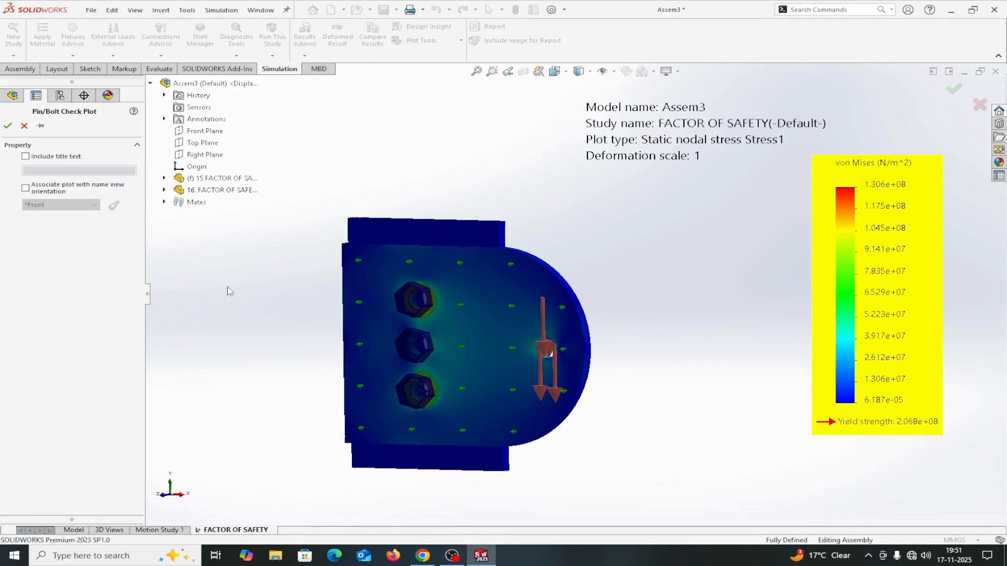
{"action": "left_click", "coordinate": [7, 125]}
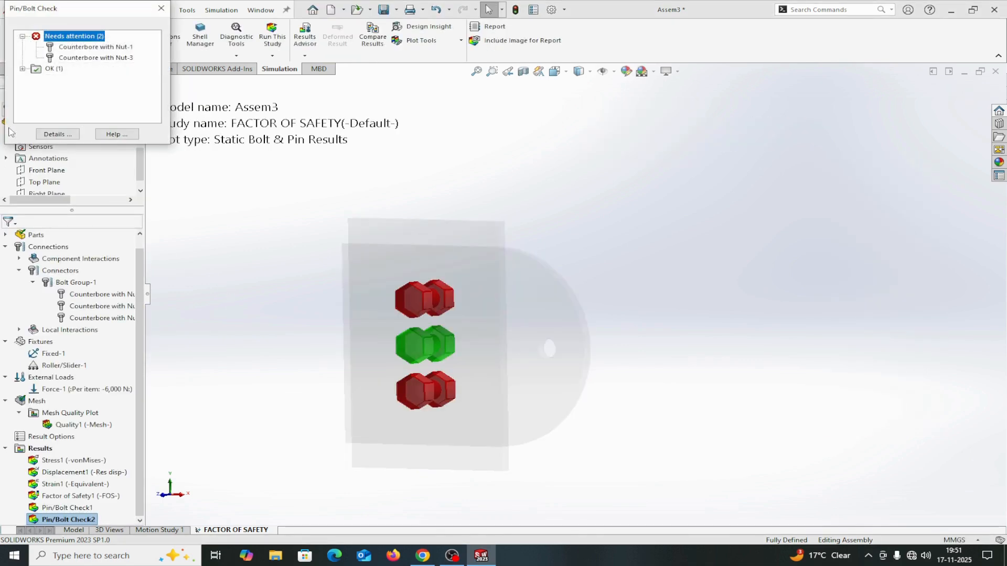
{"action": "scroll", "coordinate": [43, 154], "scroll_direction": "down", "scroll_amount": 2}
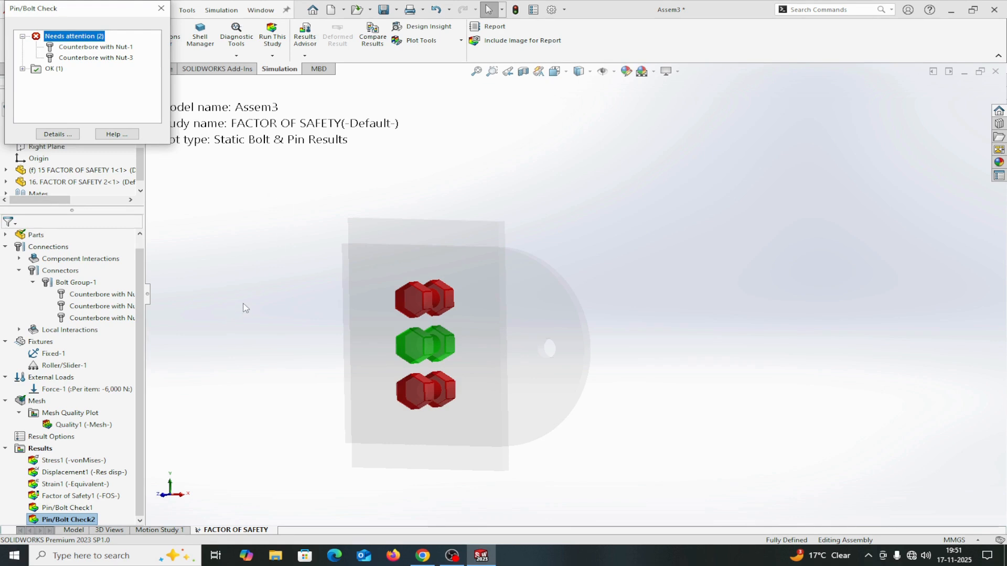
- Check the calculated and desired factor of safety of Counterbore with Nut-1 and Nut-3 in the new bolt check
{"action": "left_click", "coordinate": [125, 47]}
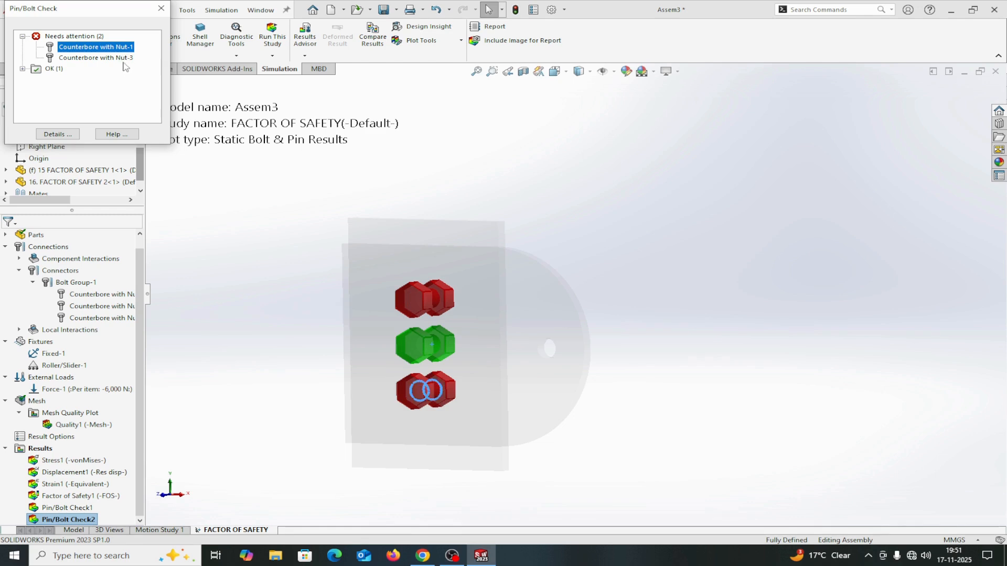
{"action": "left_click", "coordinate": [125, 59]}
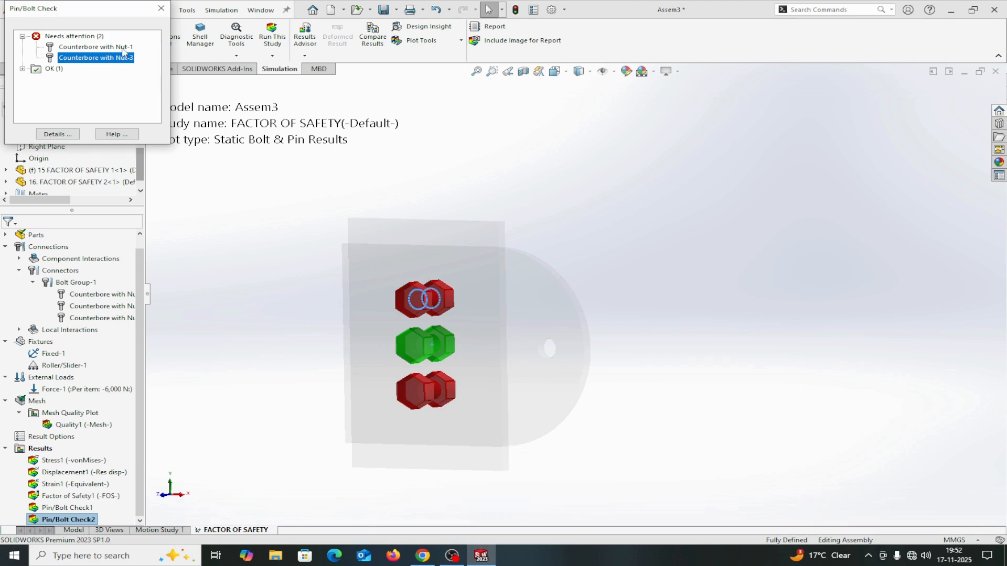
{"action": "left_click", "coordinate": [124, 48]}
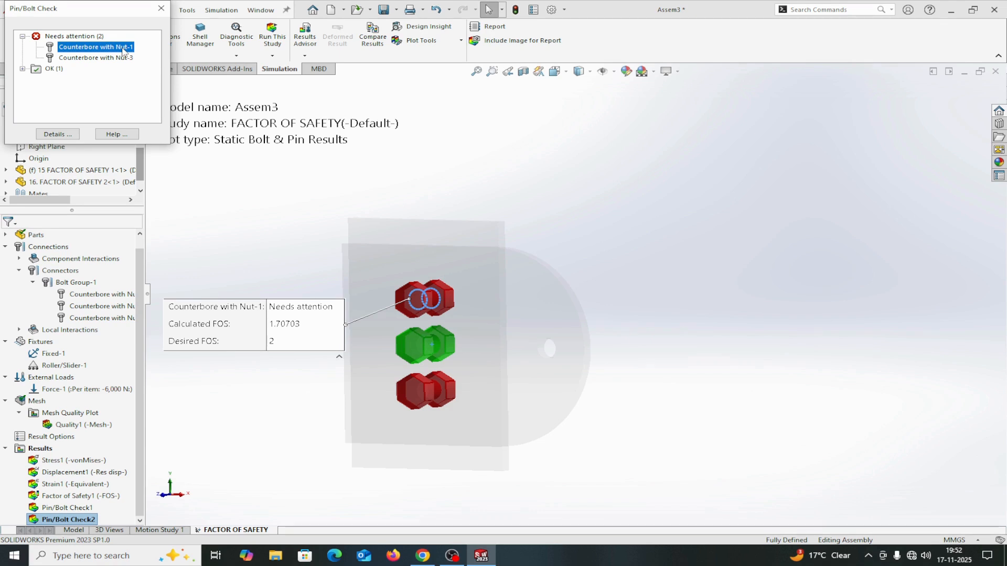
- Open the connector force details, list the forces of all bolts, and enlarge the table to show every row
{"action": "left_click", "coordinate": [73, 135]}
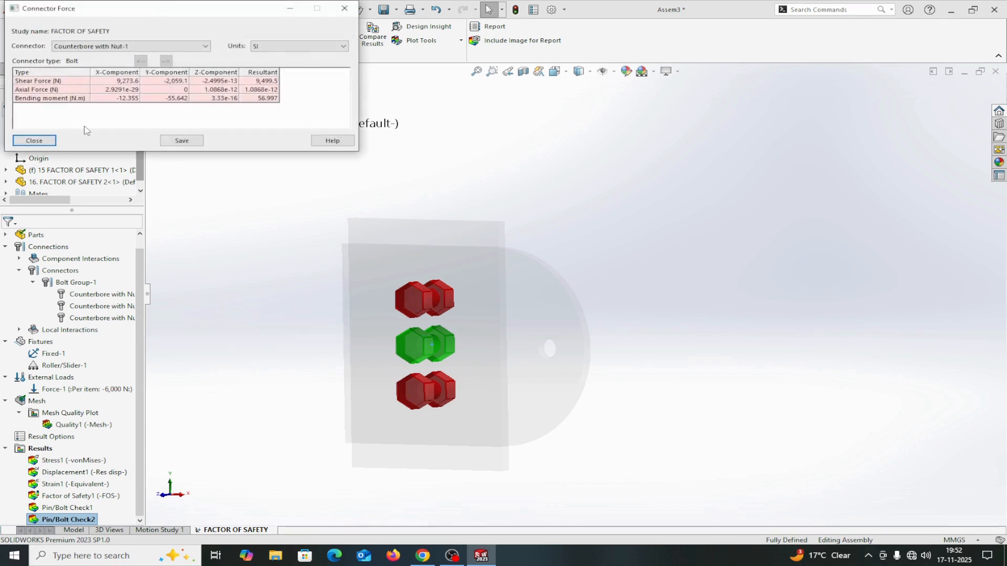
{"action": "left_click_drag", "start_coordinate": [266, 17], "coordinate": [779, 105]}
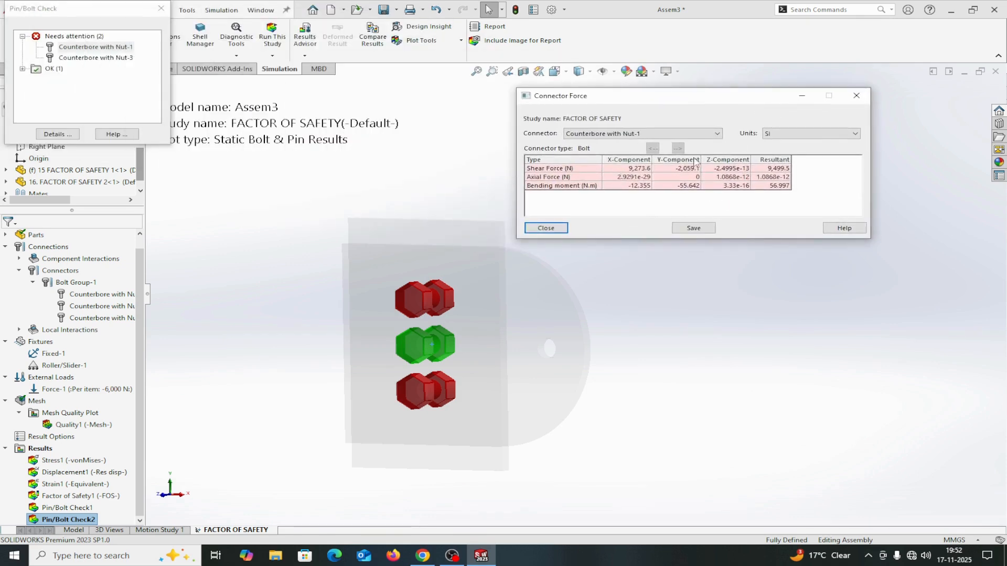
{"action": "left_click", "coordinate": [630, 134]}
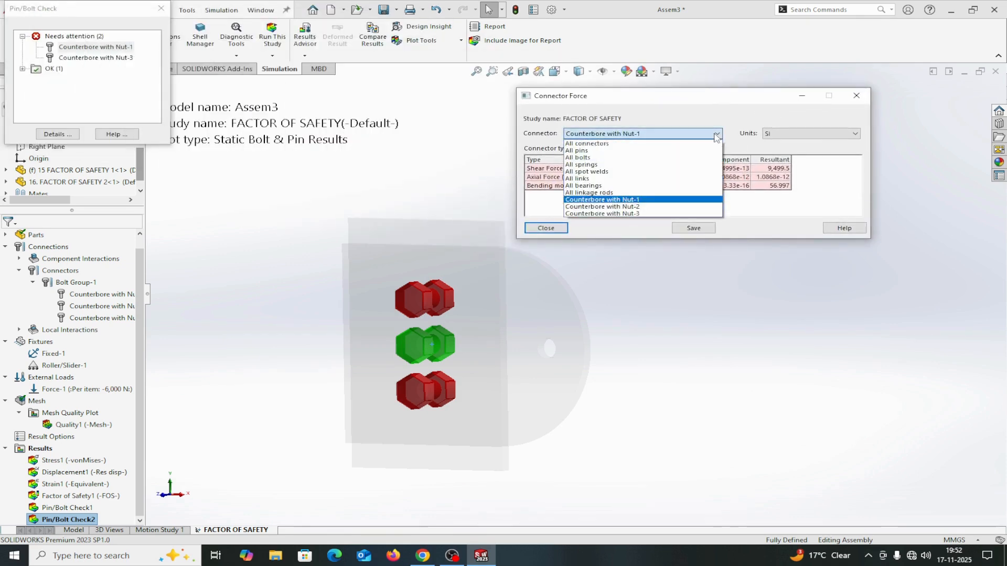
{"action": "left_click", "coordinate": [591, 158]}
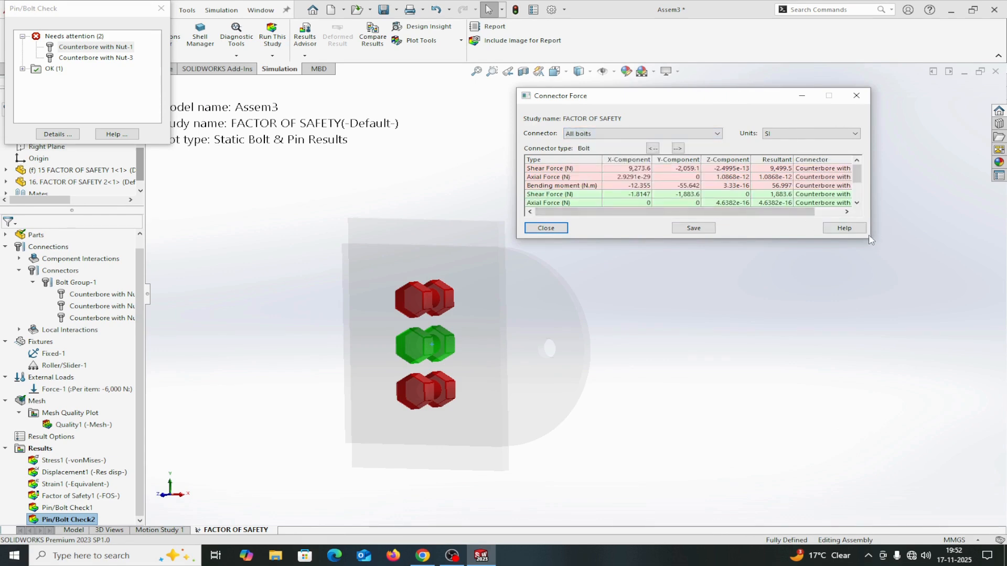
{"action": "left_click_drag", "start_coordinate": [872, 242], "coordinate": [996, 415]}
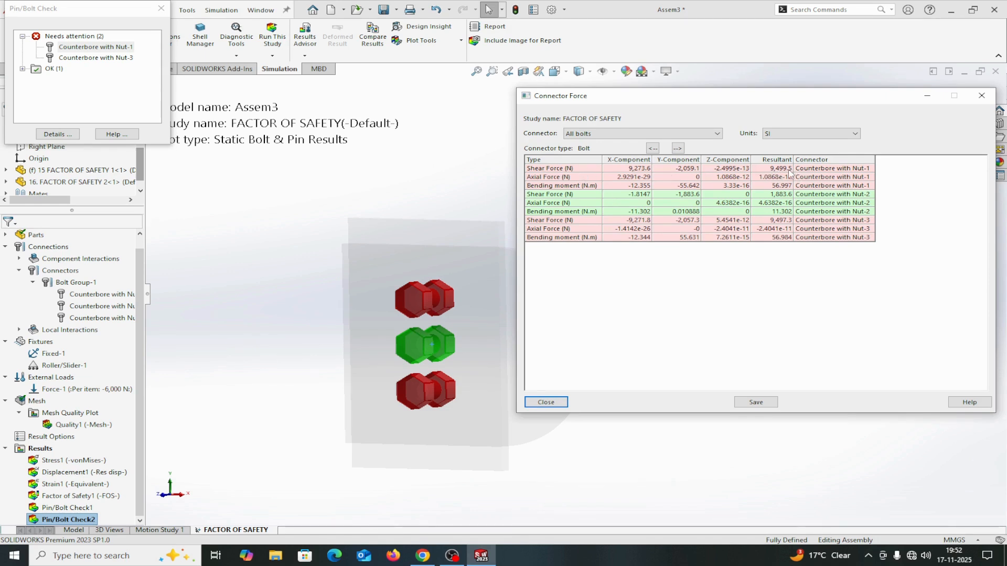
- Review the strength data in the Counterbore with Nut-1 definition, accept it without edits, and close the connector force list
{"action": "left_click", "coordinate": [424, 223]}
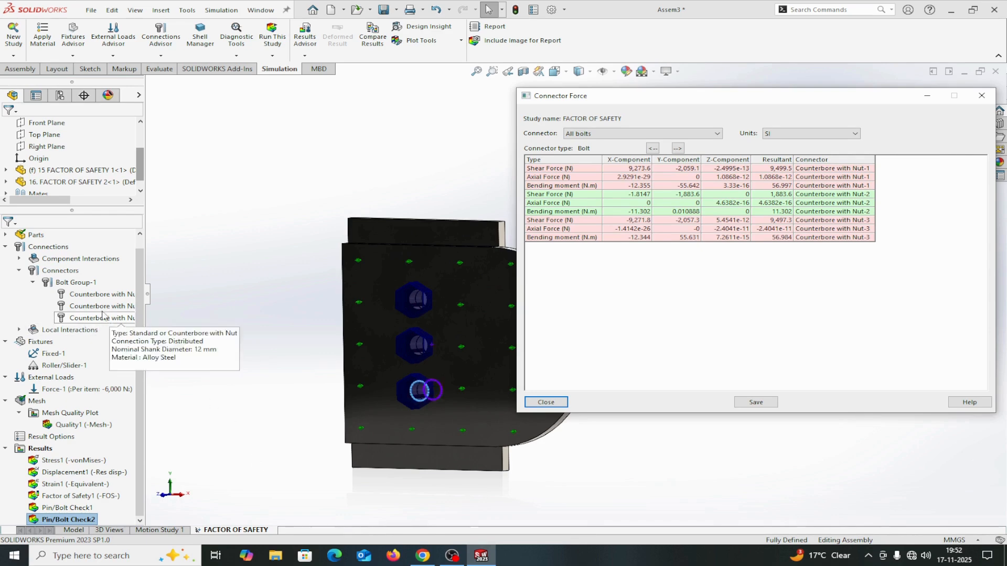
{"action": "right_click", "coordinate": [94, 297]}
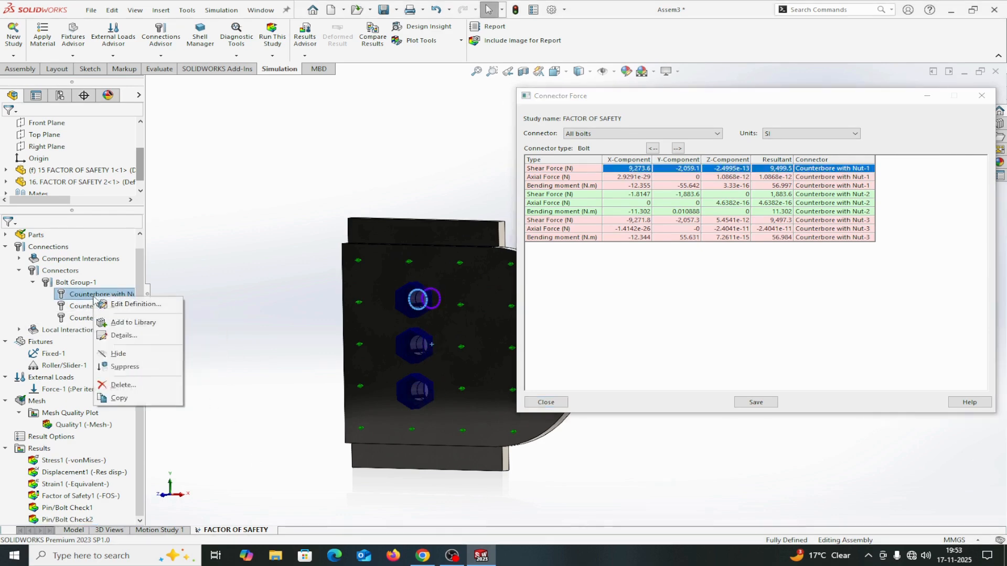
{"action": "left_click", "coordinate": [129, 303]}
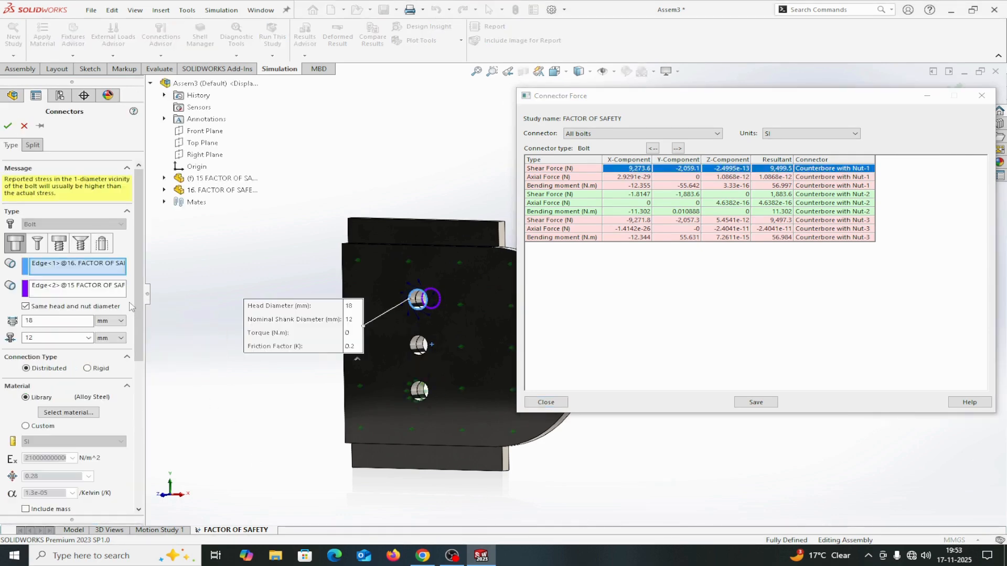
{"action": "left_click_drag", "start_coordinate": [135, 340], "coordinate": [135, 446]}
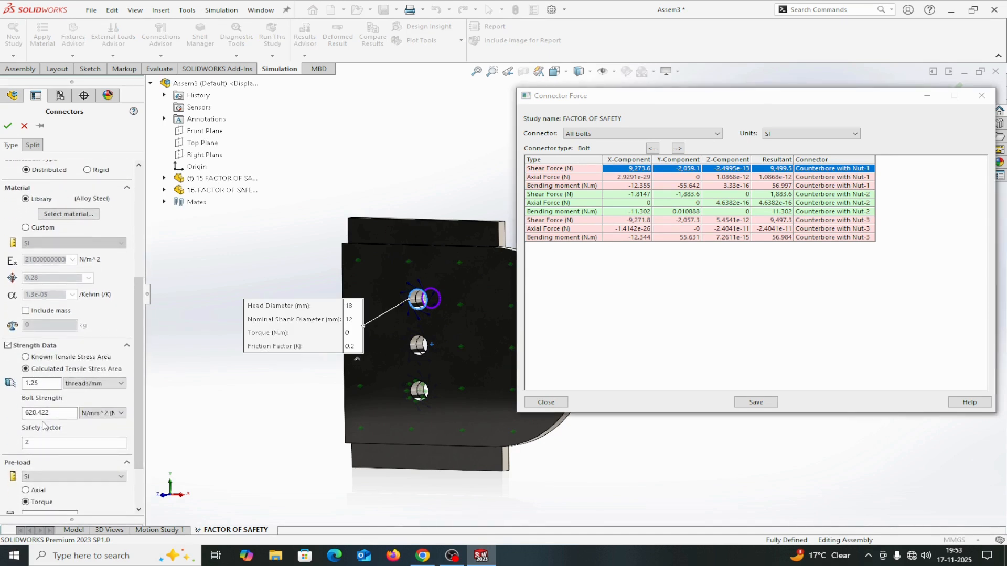
{"action": "left_click", "coordinate": [8, 126]}
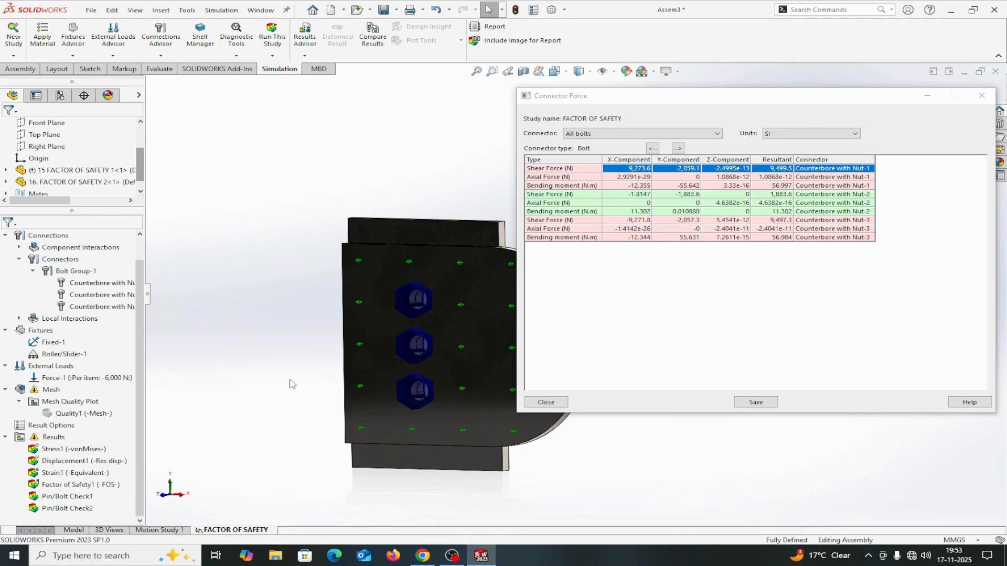
{"action": "left_click", "coordinate": [419, 414]}
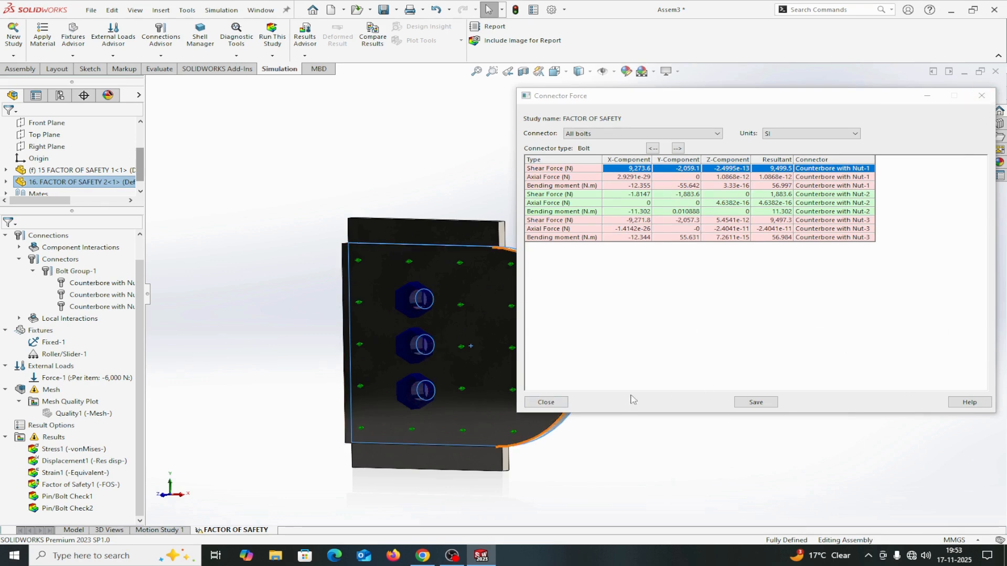
{"action": "left_click", "coordinate": [546, 403]}
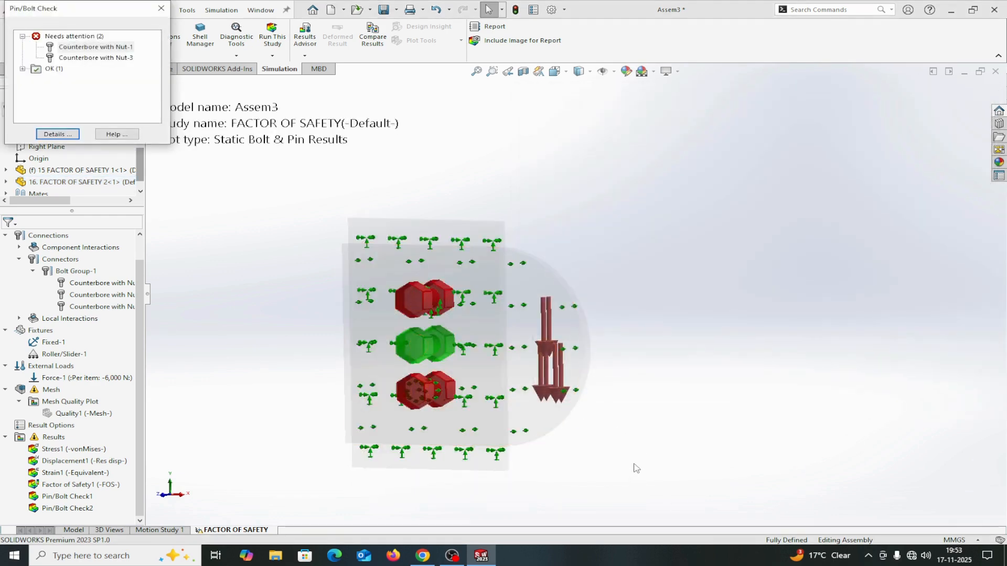